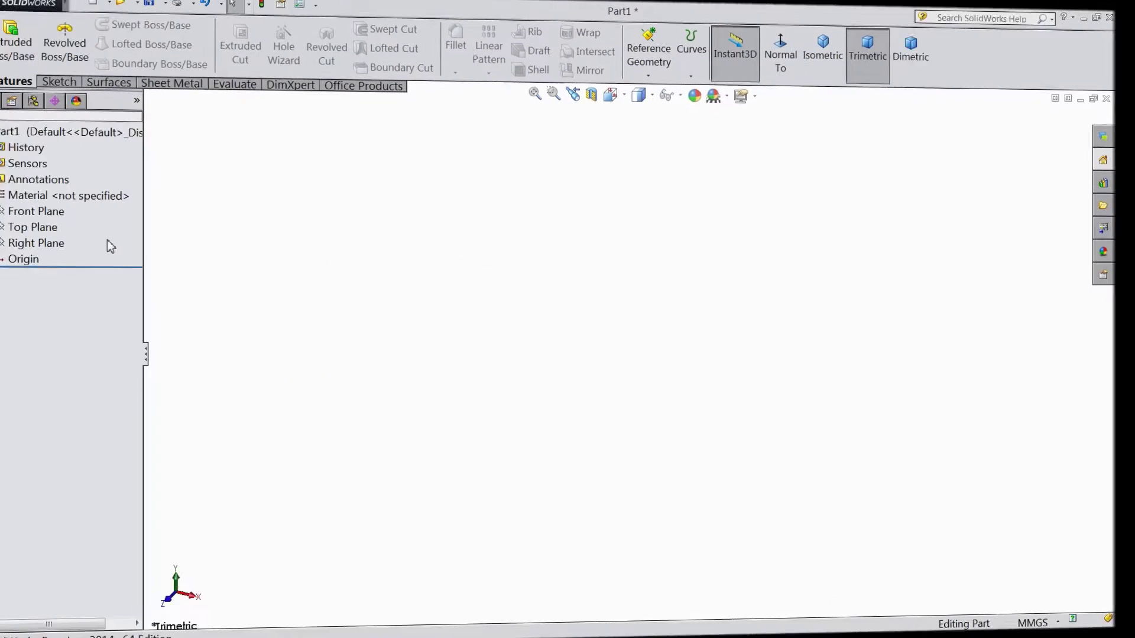
# - Sketch two concentric circles centred on the origin on the Front Plane, about 61 mm and 25 mm in radius
pyautogui.click(62, 220)
pyautogui.click(74, 205)
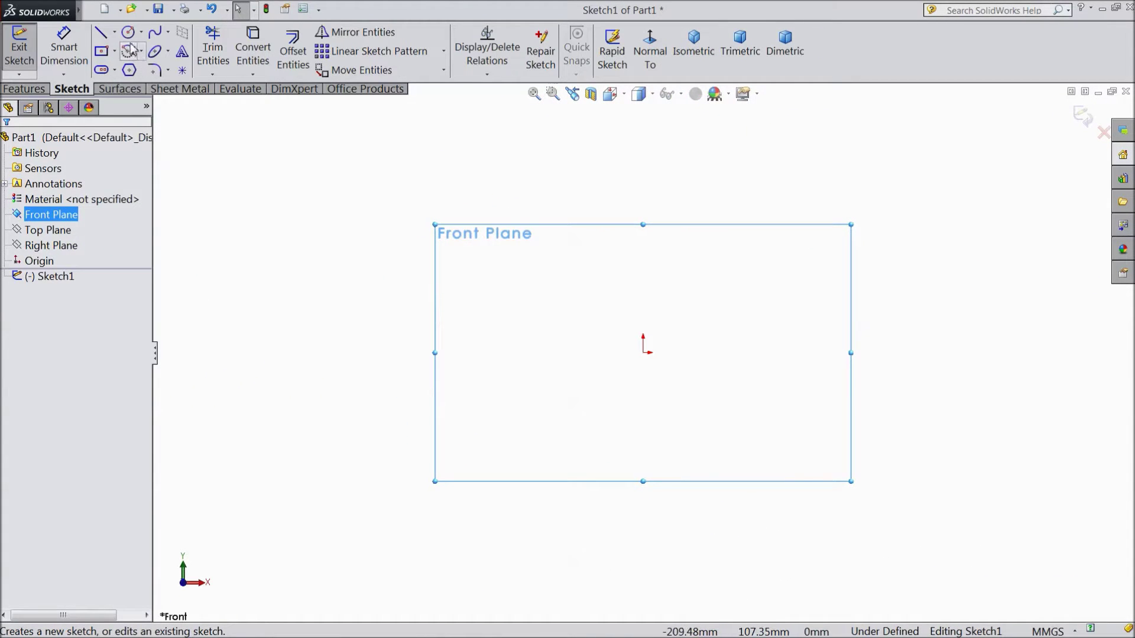
pyautogui.click(128, 31)
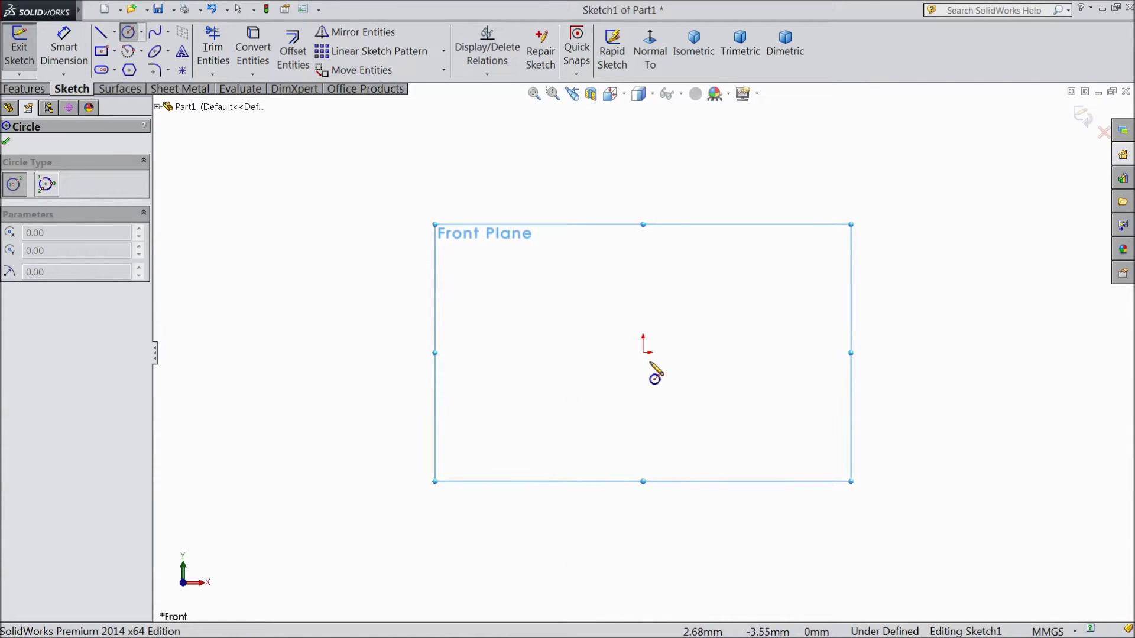
pyautogui.click(645, 353)
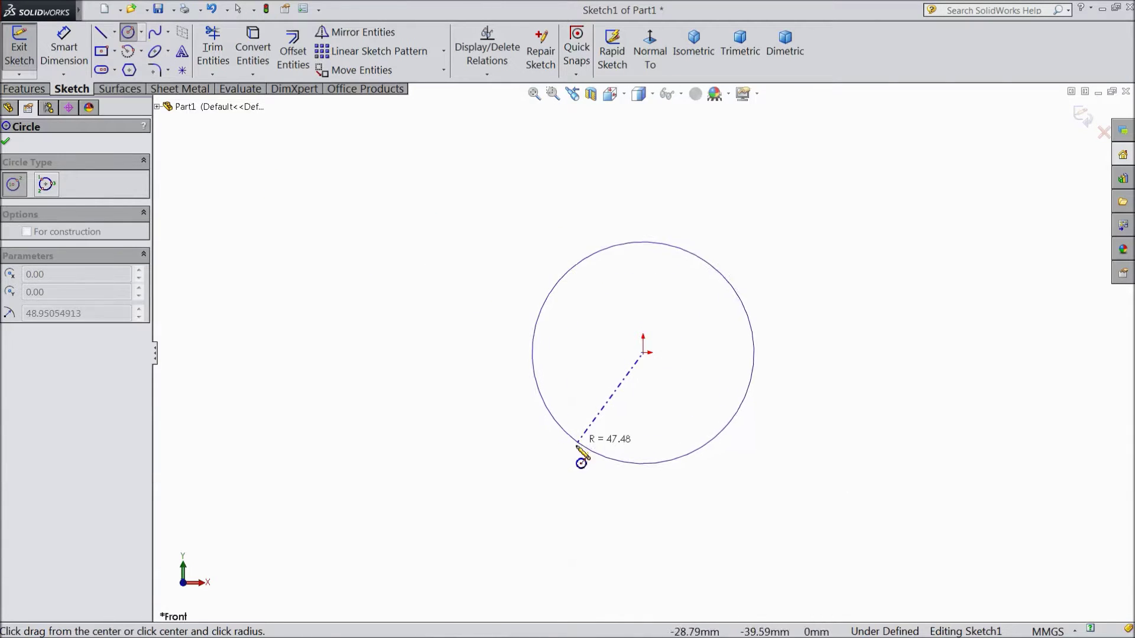
pyautogui.click(556, 467)
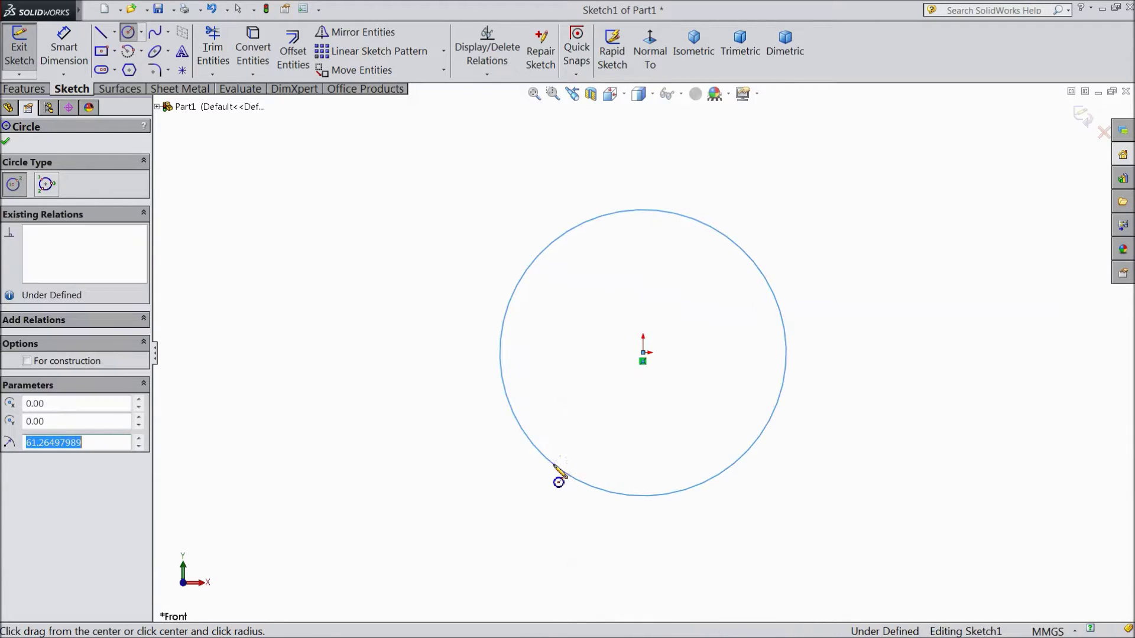
pyautogui.click(644, 354)
pyautogui.click(616, 405)
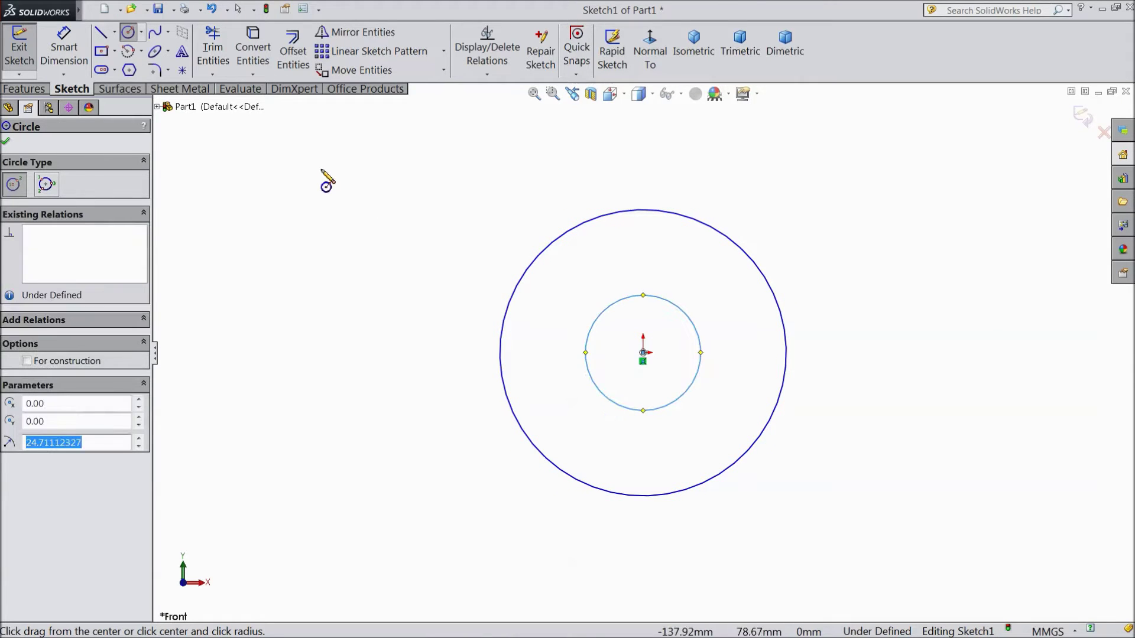
# - Dimension the outer circle to a 45 mm diameter and the inner circle to 21 mm
pyautogui.click(64, 47)
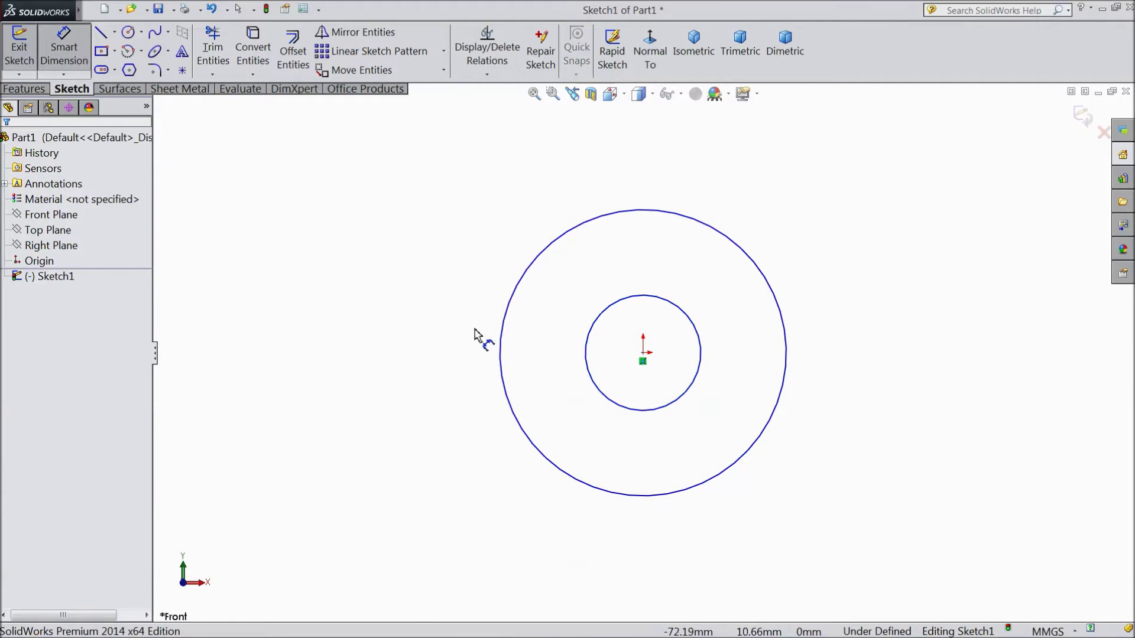
pyautogui.click(502, 353)
pyautogui.click(430, 362)
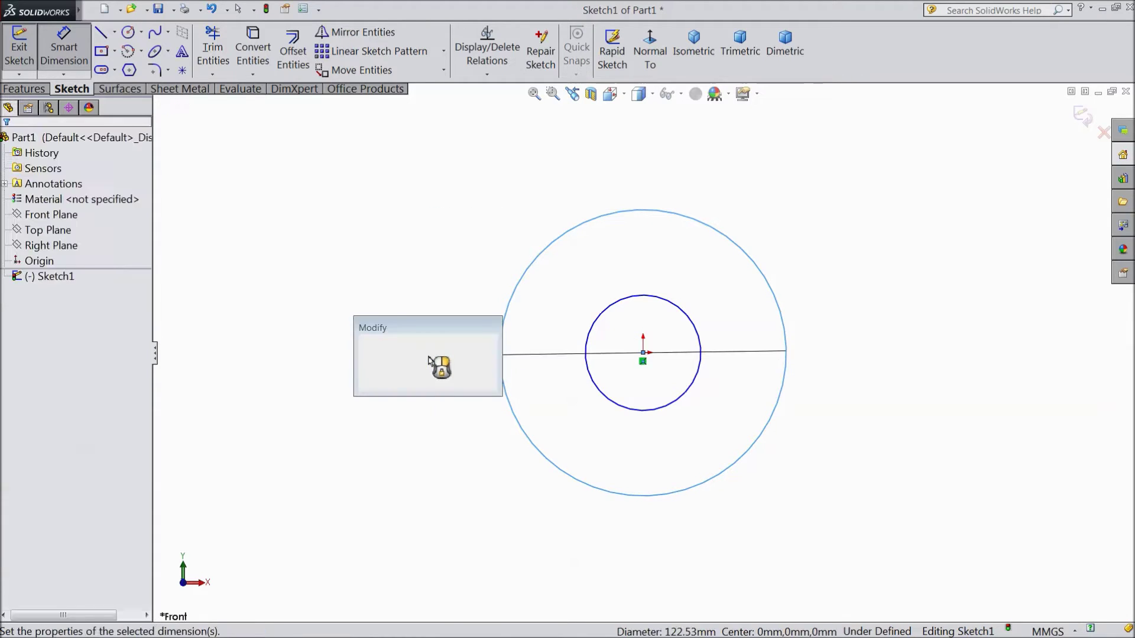
pyautogui.write('45')
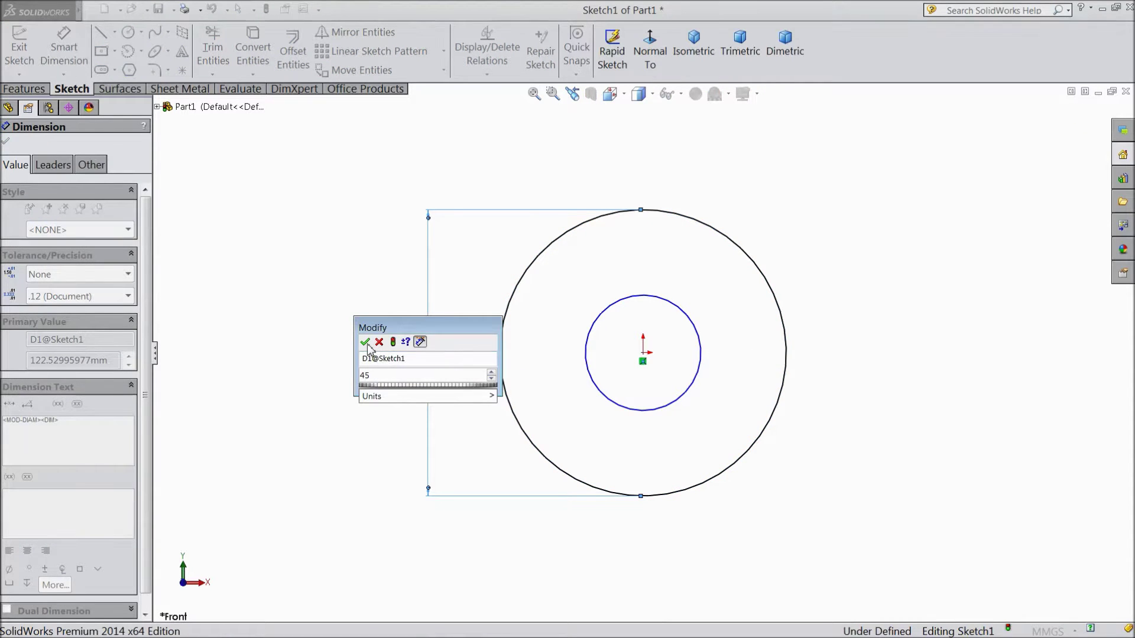
pyautogui.click(365, 343)
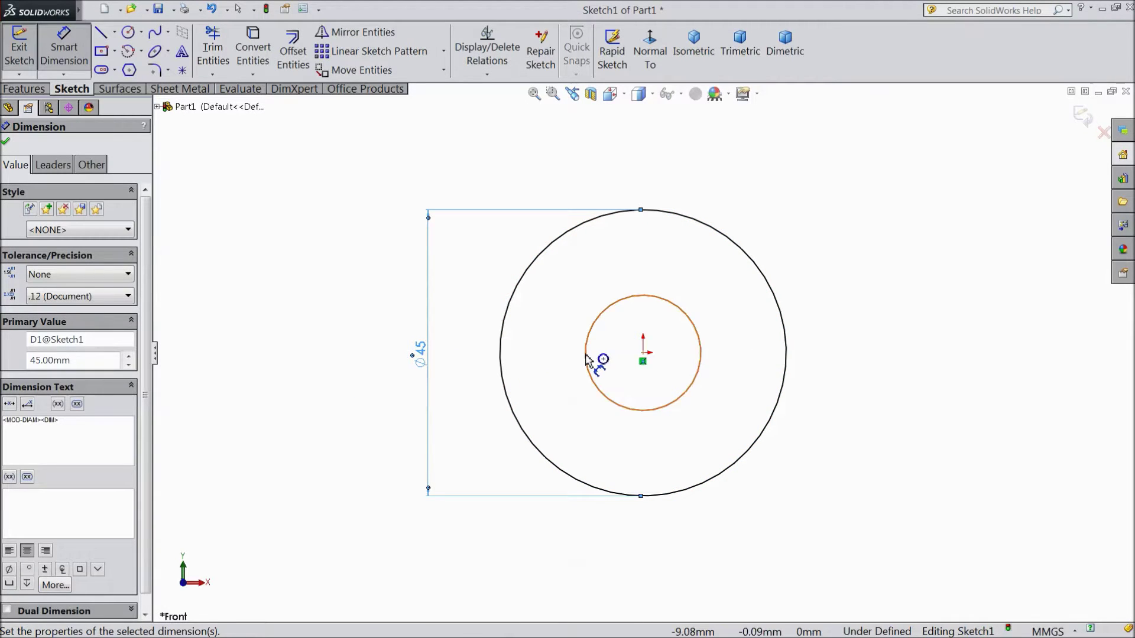
pyautogui.click(585, 358)
pyautogui.click(477, 362)
pyautogui.write('21')
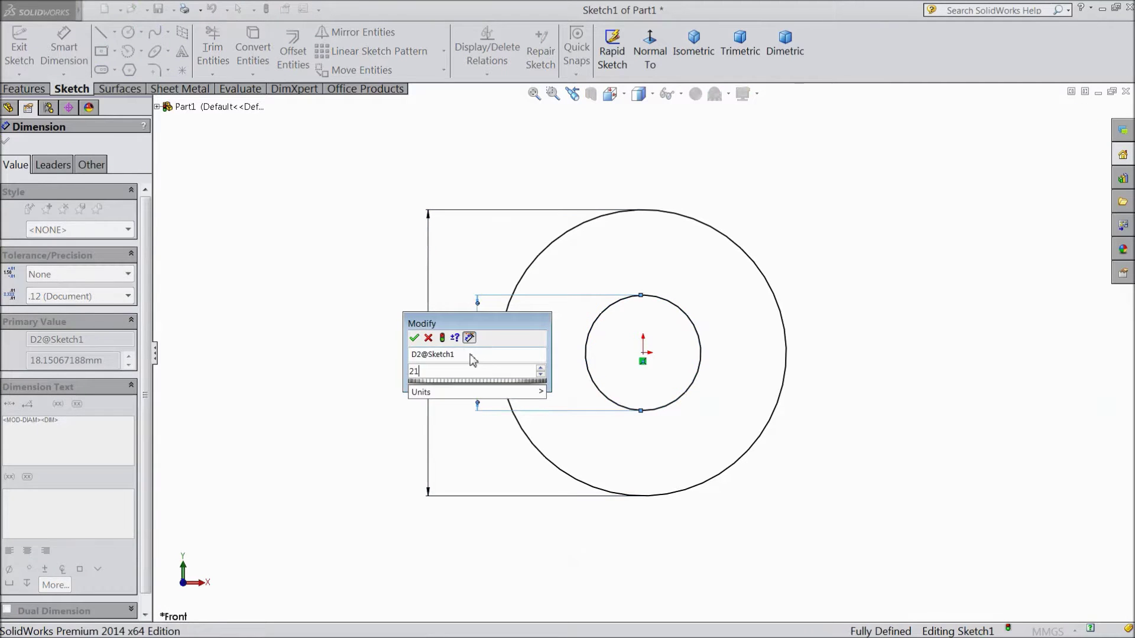
pyautogui.click(413, 338)
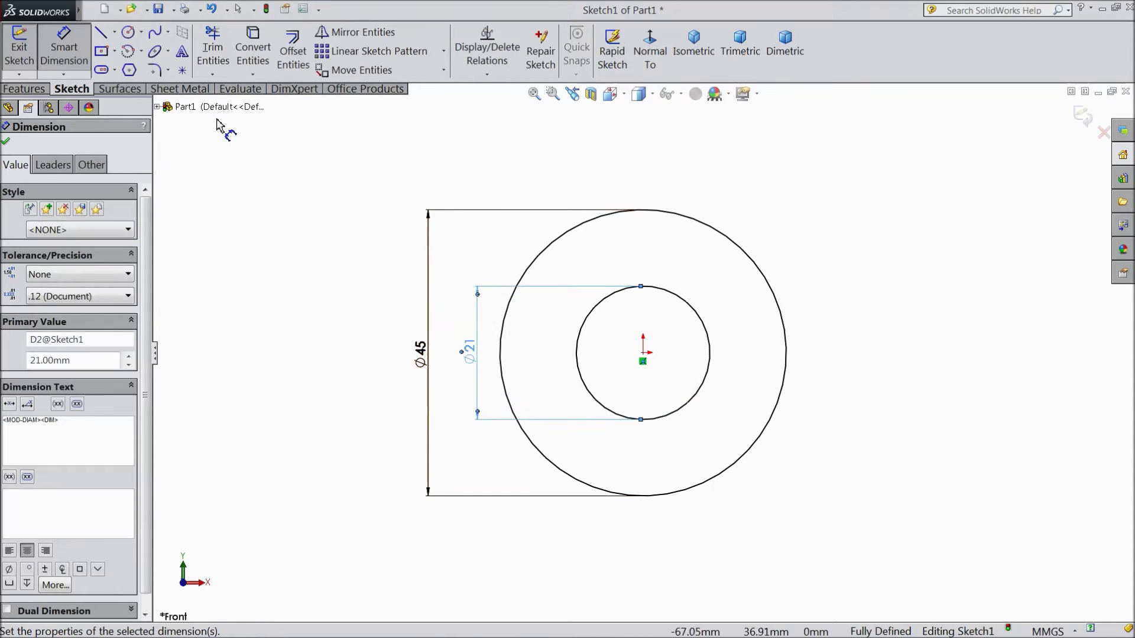
# - Draw a center rectangle on the origin, about 26 mm wide and 57 mm tall, extending above and below the outer circle
pyautogui.click(101, 50)
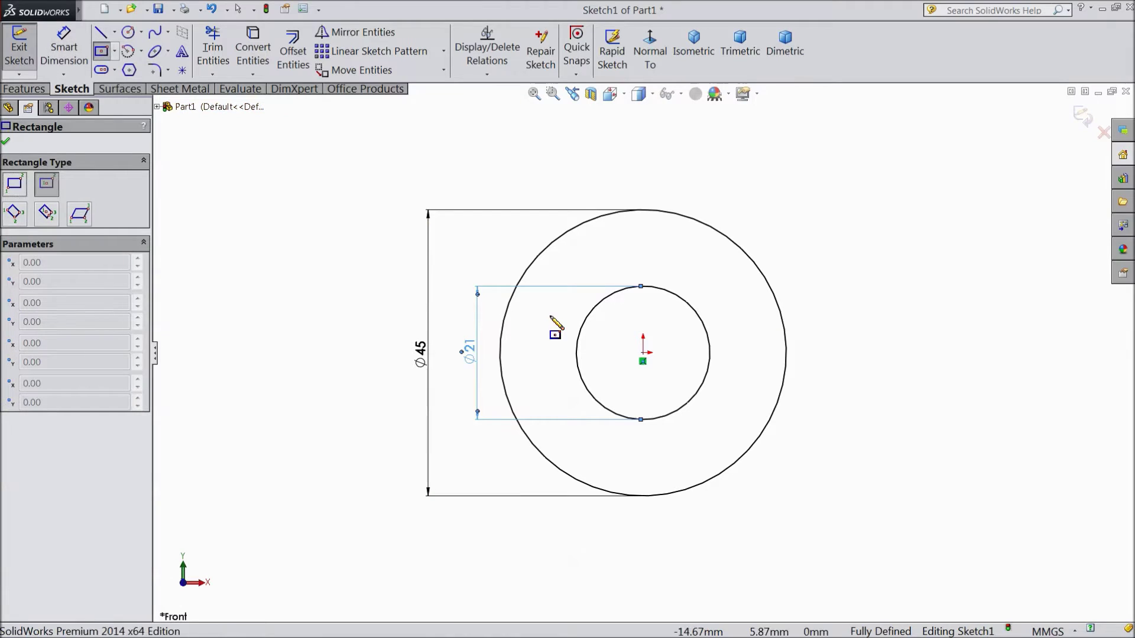
pyautogui.click(643, 353)
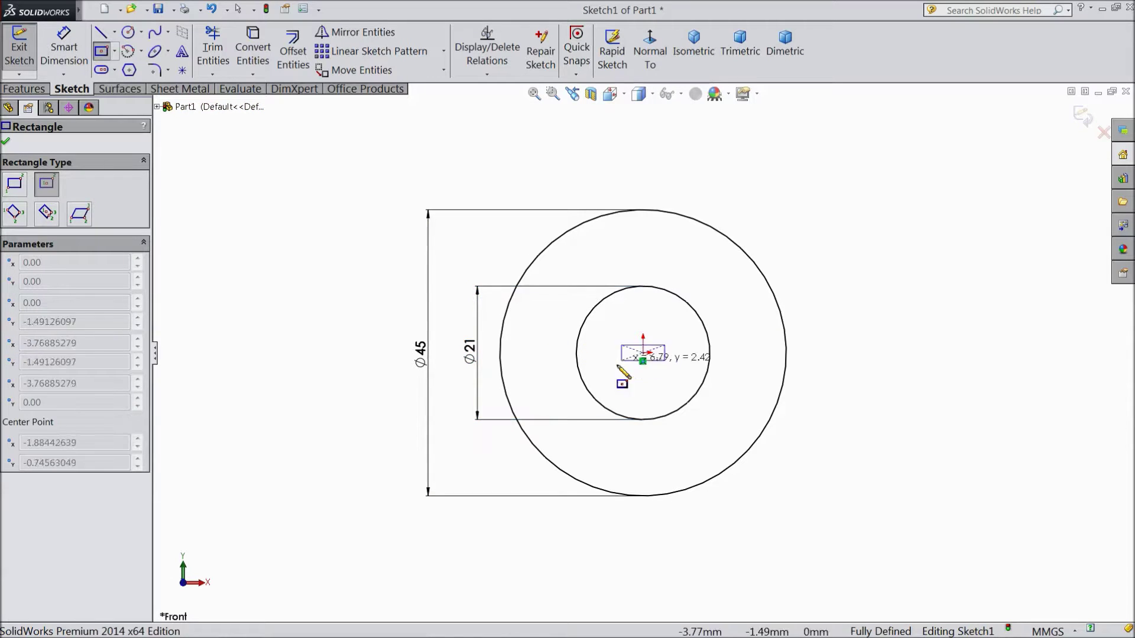
pyautogui.click(561, 535)
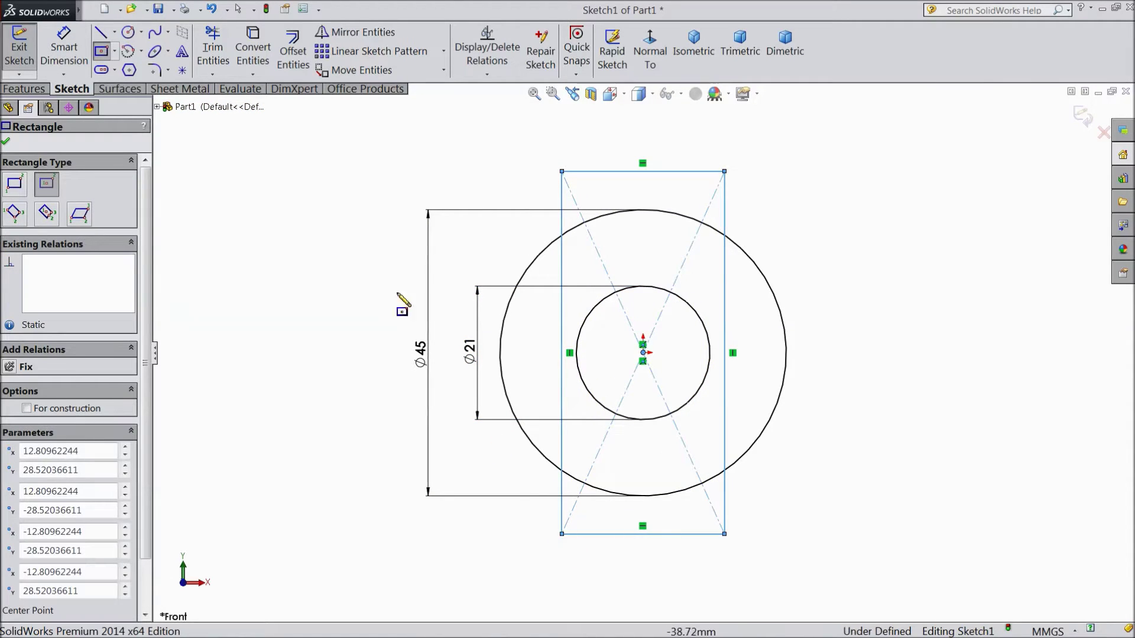
pyautogui.press('Escape')
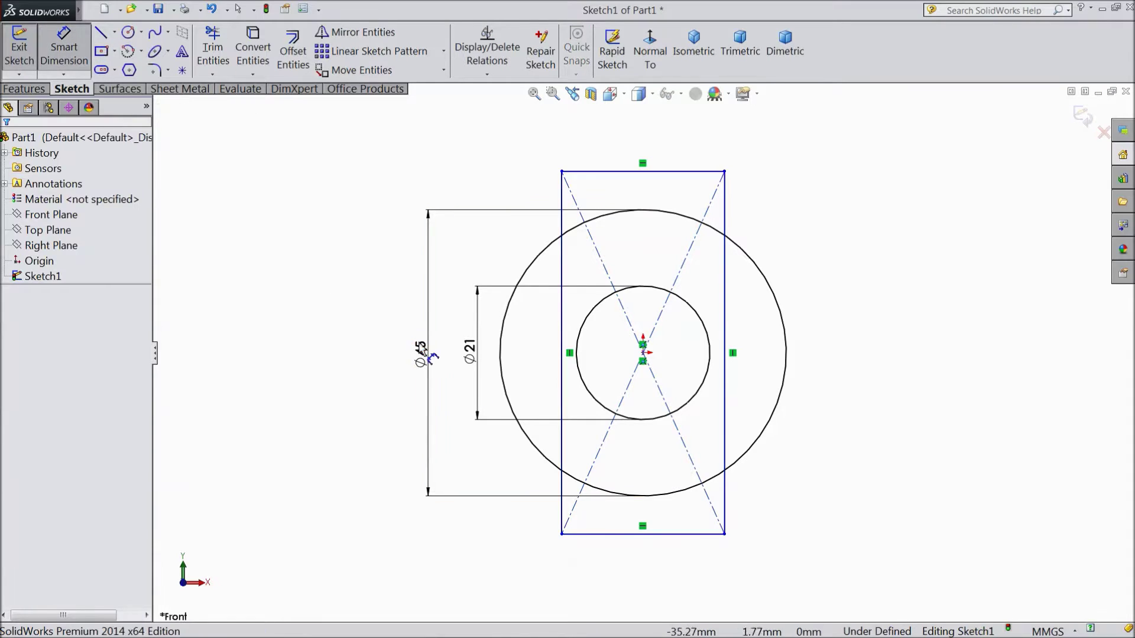
# - Dimension the rectangle's width to 34 mm
pyautogui.click(622, 535)
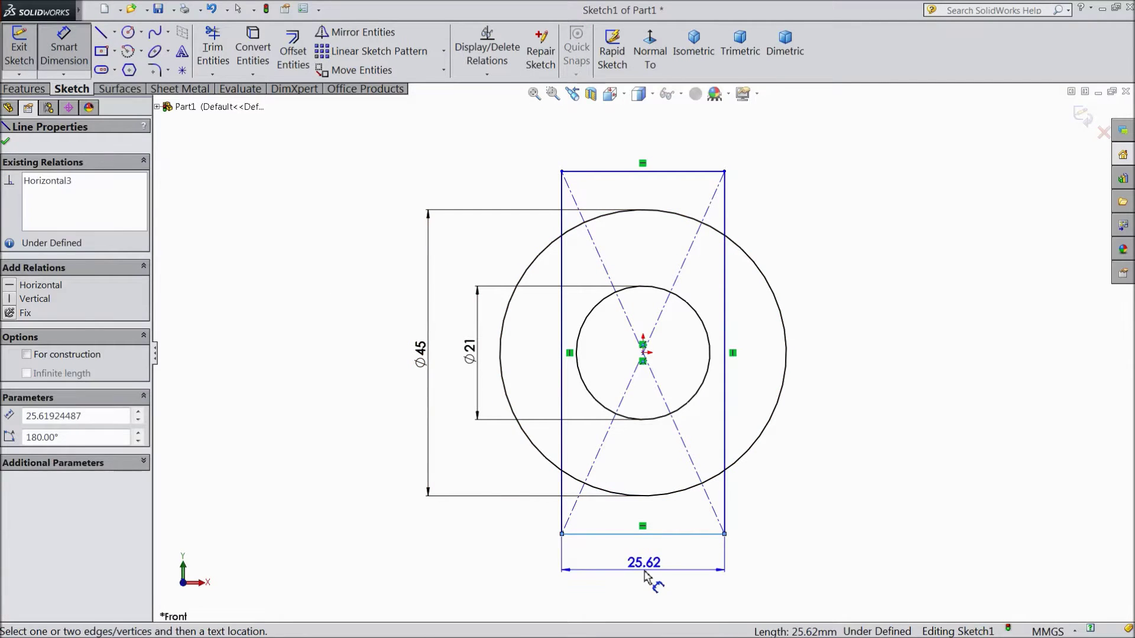
pyautogui.click(649, 575)
pyautogui.write('34')
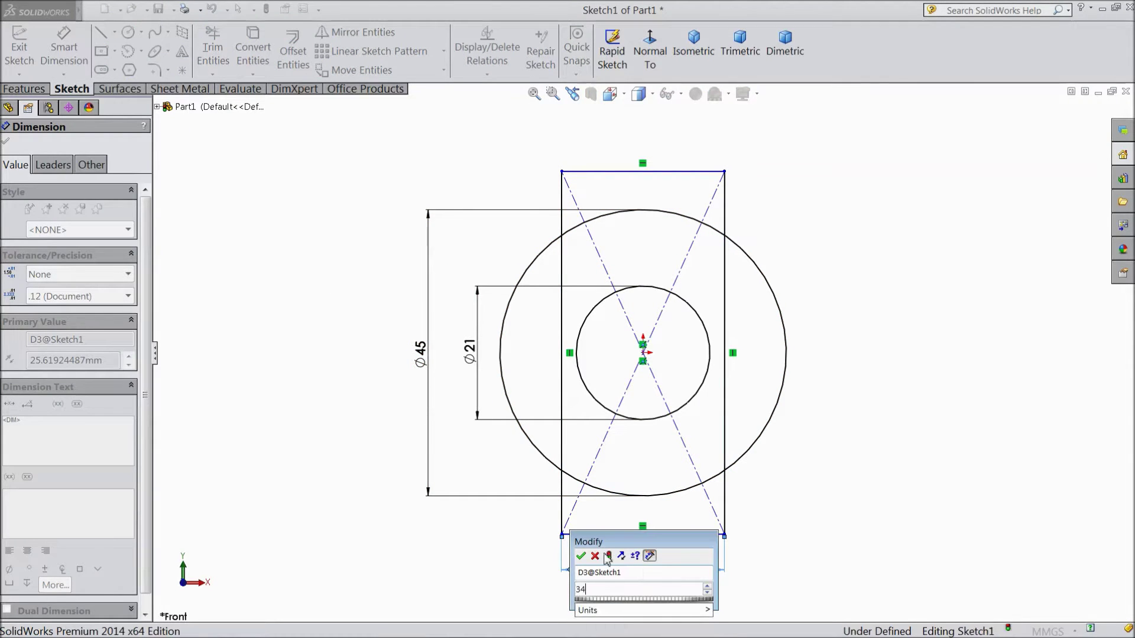
pyautogui.click(581, 556)
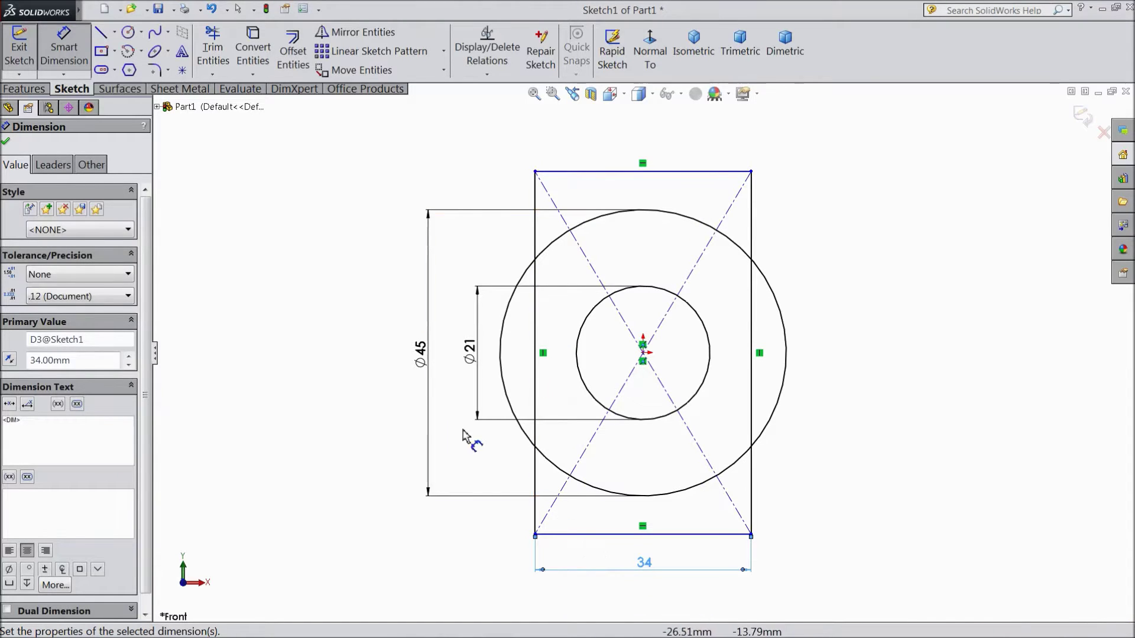
pyautogui.click(317, 156)
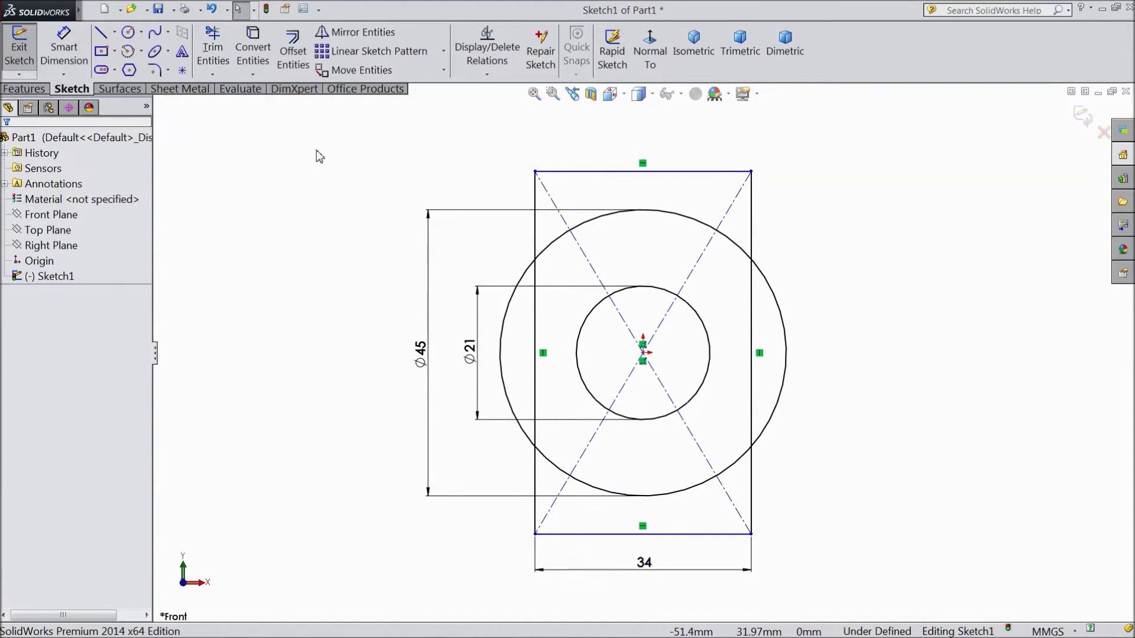
# - Trim the outer circle's side arcs and the rectangle's parts outside the circle, leaving a round profile with two vertical flats
pyautogui.click(211, 54)
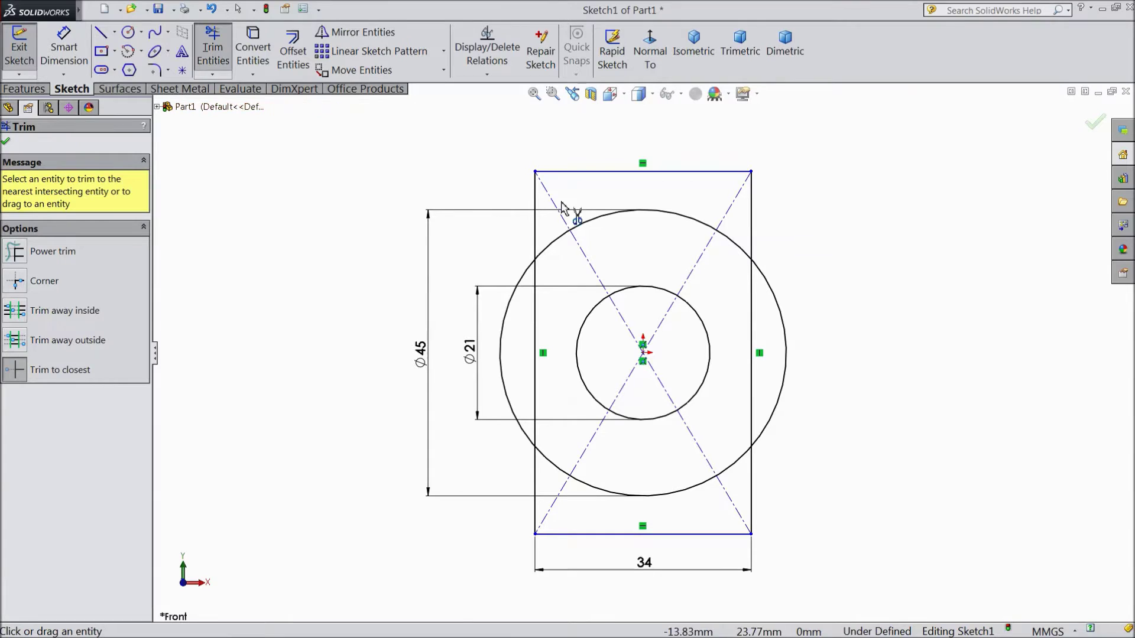
pyautogui.click(626, 173)
pyautogui.click(536, 216)
pyautogui.click(752, 217)
pyautogui.click(778, 304)
pyautogui.click(501, 334)
pyautogui.click(679, 535)
pyautogui.click(752, 514)
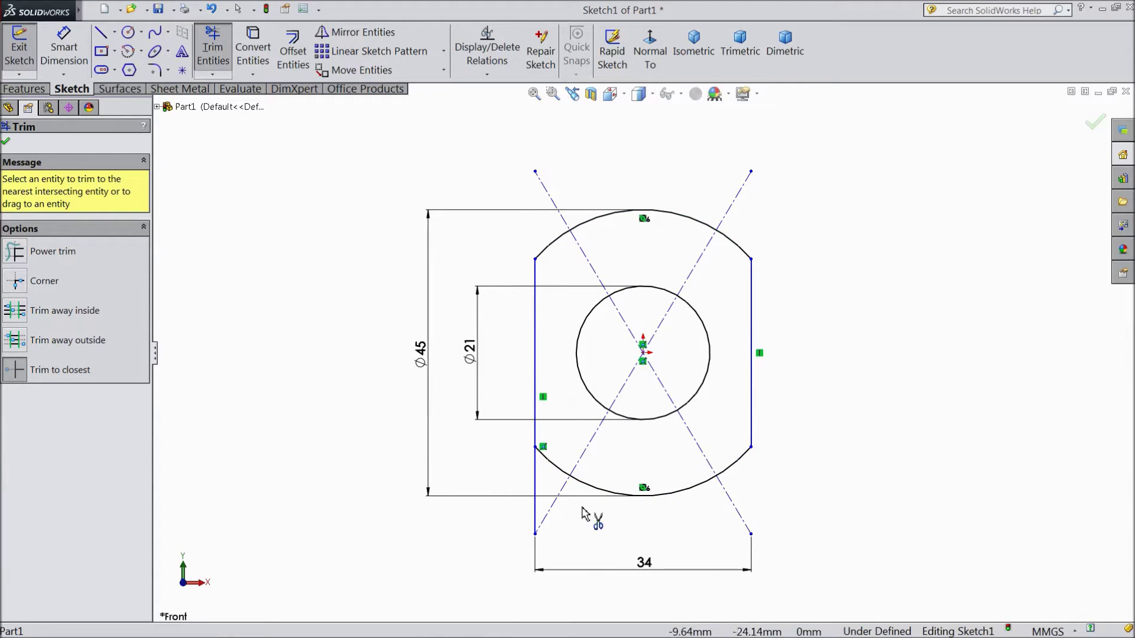
pyautogui.click(535, 509)
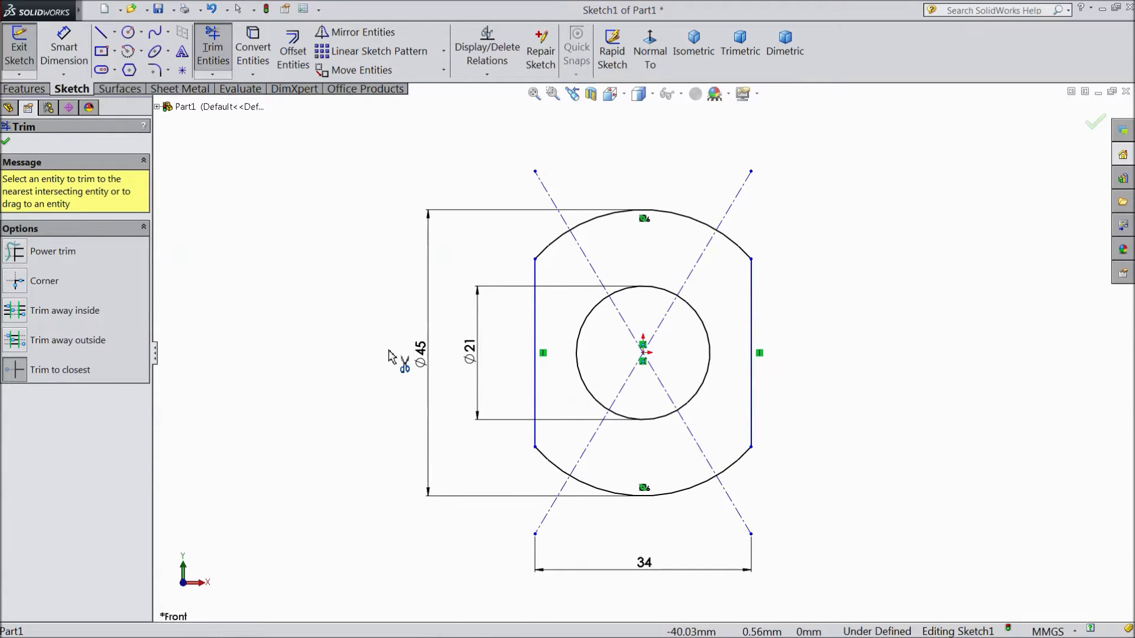
pyautogui.click(6, 143)
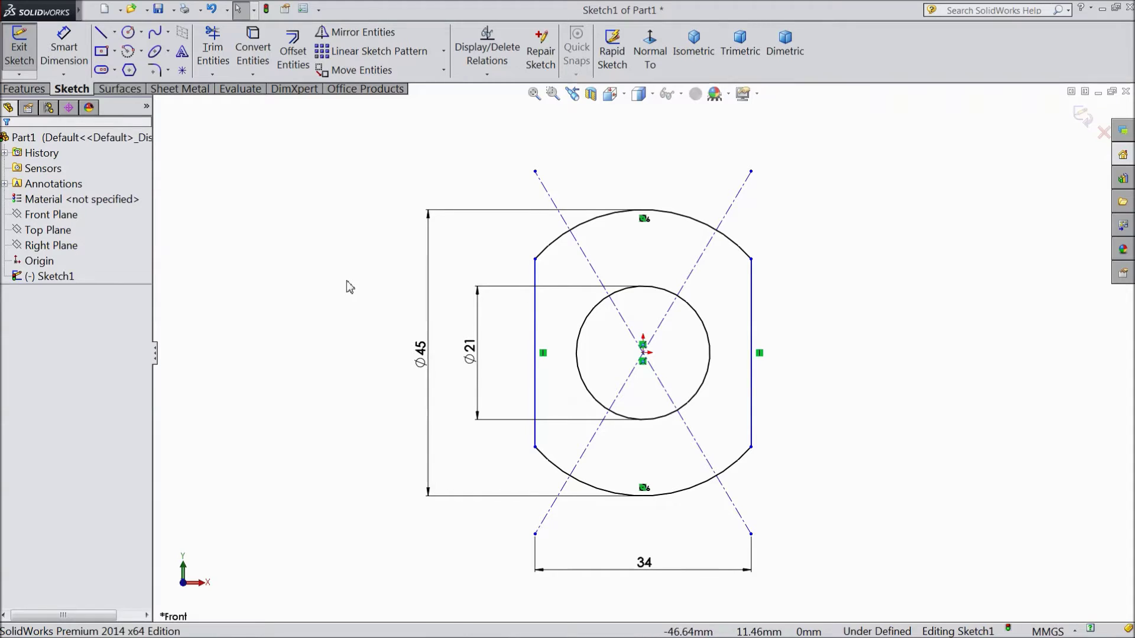
# - Extrude the profile as a blind boss 20 mm deep from the sketch plane
pyautogui.click(24, 89)
pyautogui.click(26, 50)
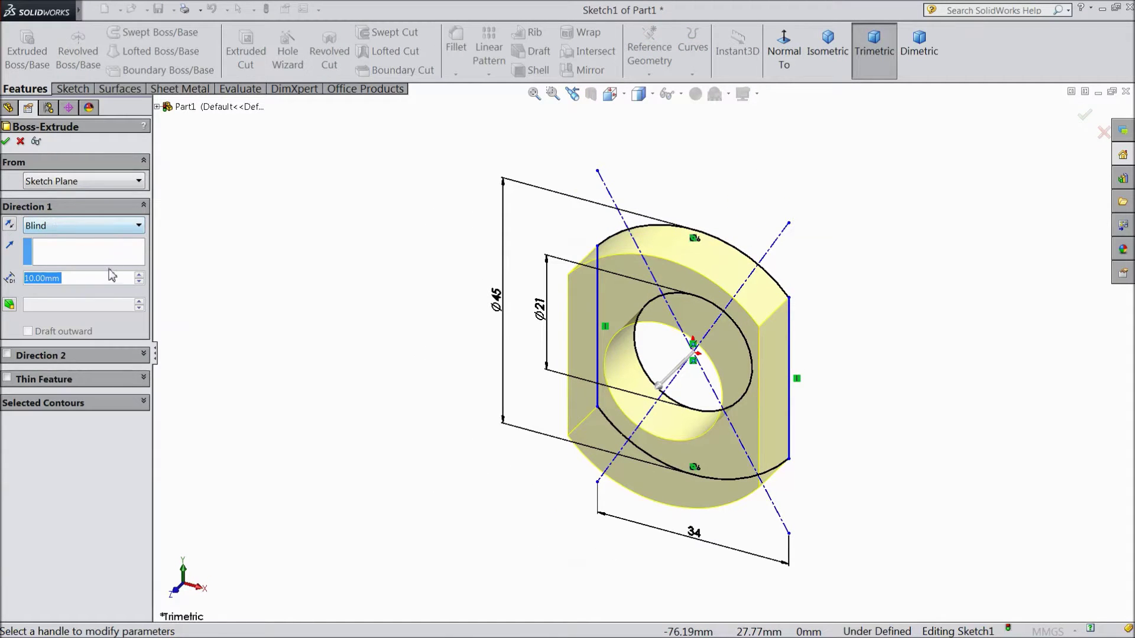
pyautogui.click(139, 275)
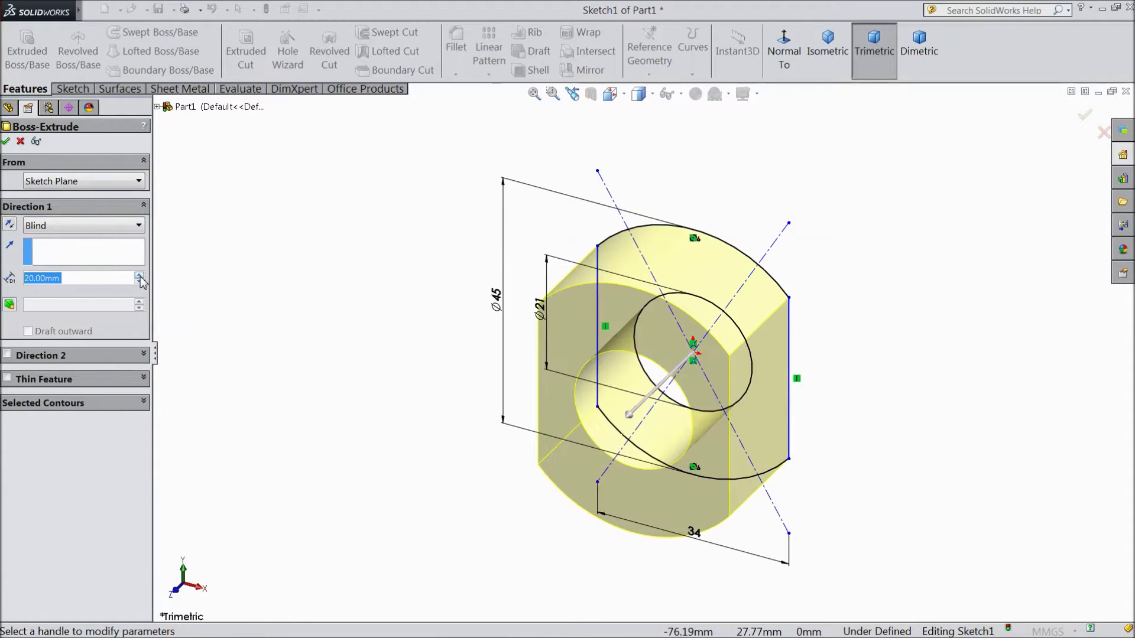
pyautogui.click(5, 142)
pyautogui.click(307, 314)
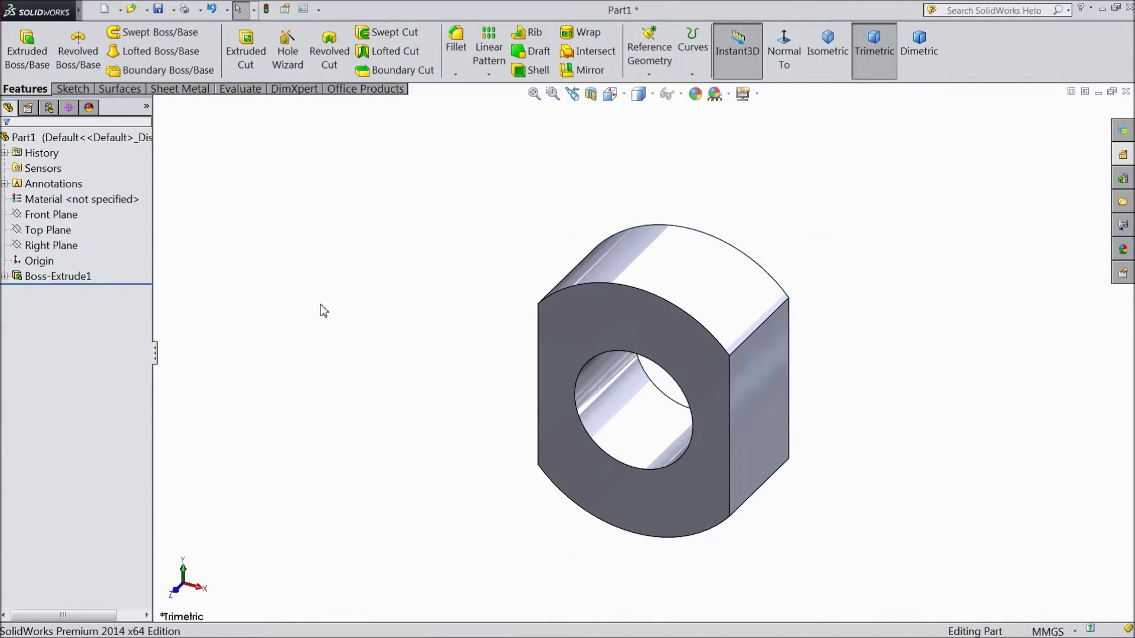
# - Start a sketch on the body's back face and draw a circle about 12.7 mm in radius centred on the origin
pyautogui.moveTo(431, 390); pyautogui.dragTo(425, 345, button='middle')
pyautogui.scroll(-2, 618, 420)
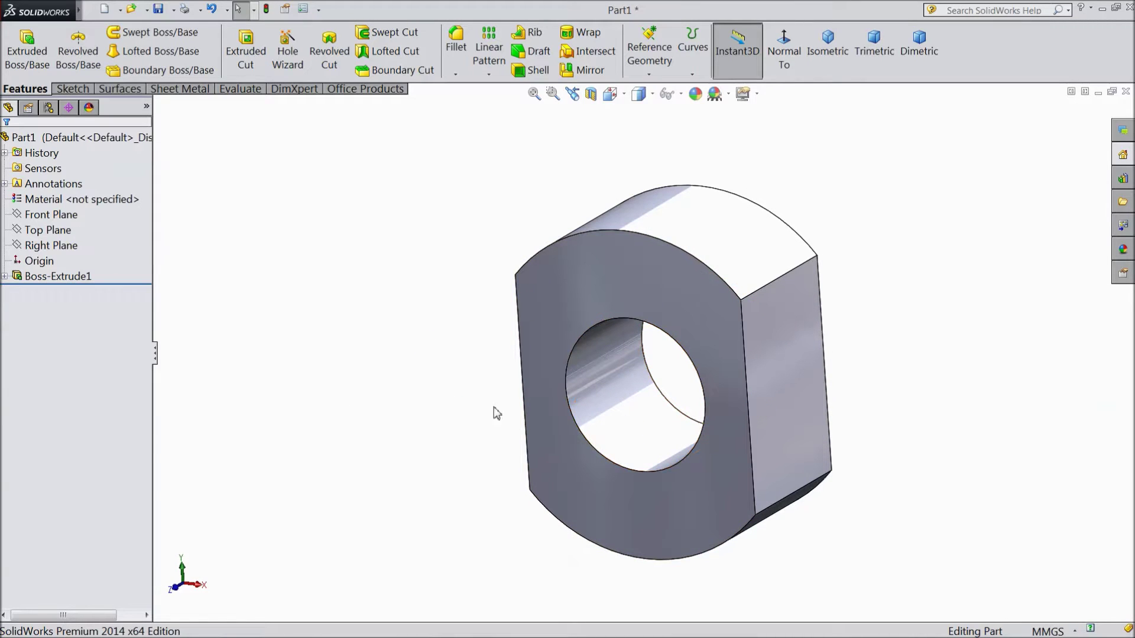
pyautogui.moveTo(907, 413); pyautogui.dragTo(793, 438, button='middle')
pyautogui.click(775, 448)
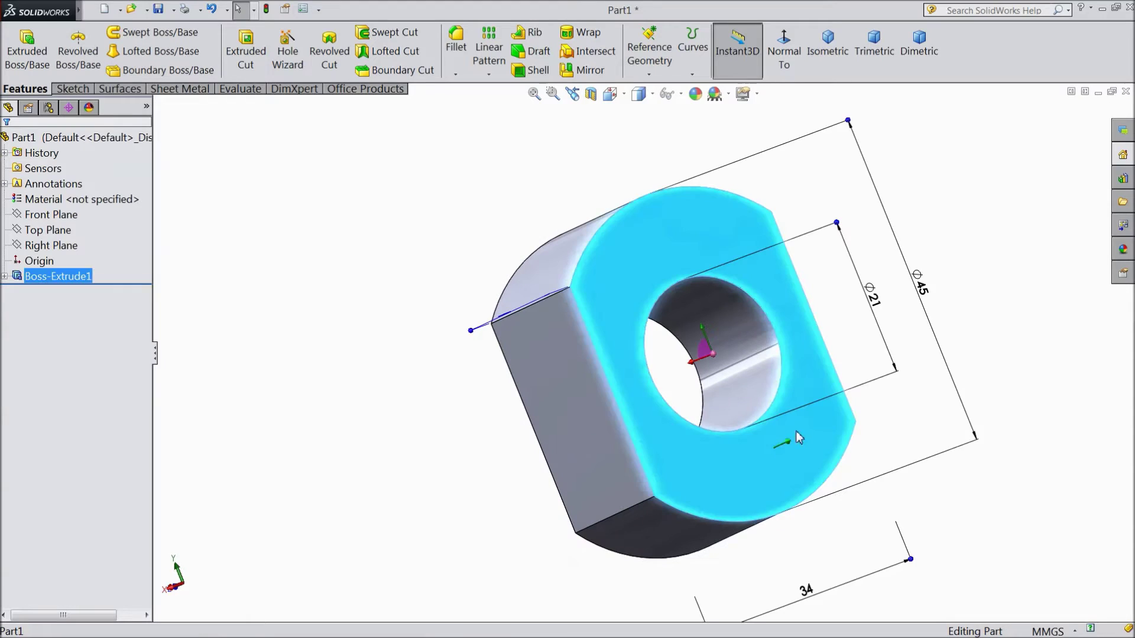
pyautogui.click(824, 418)
pyautogui.click(650, 59)
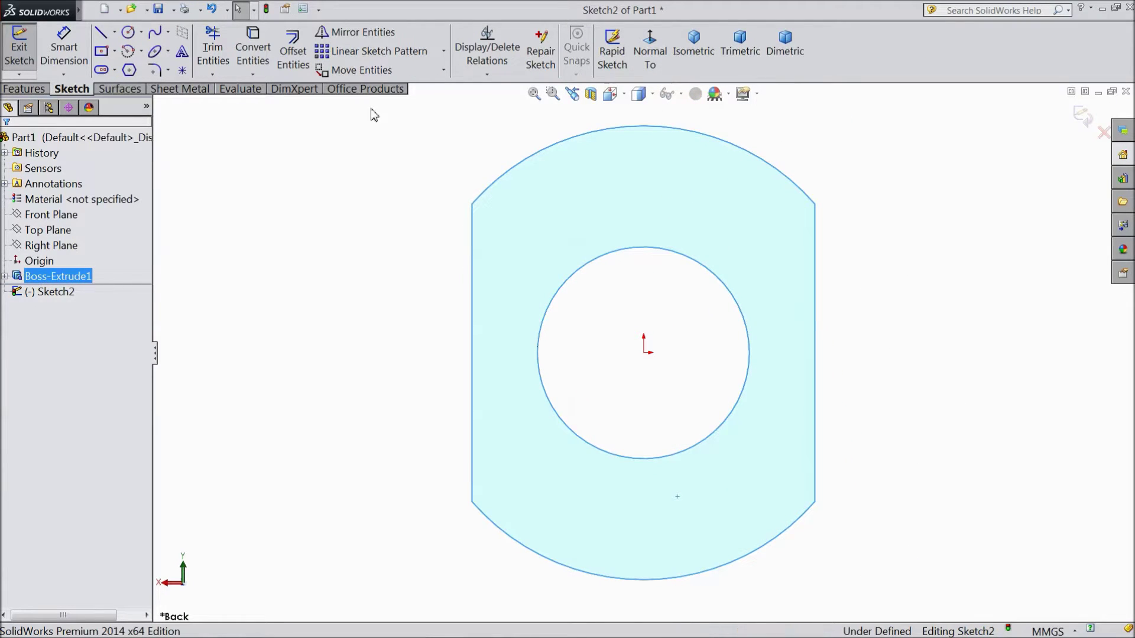
pyautogui.click(129, 32)
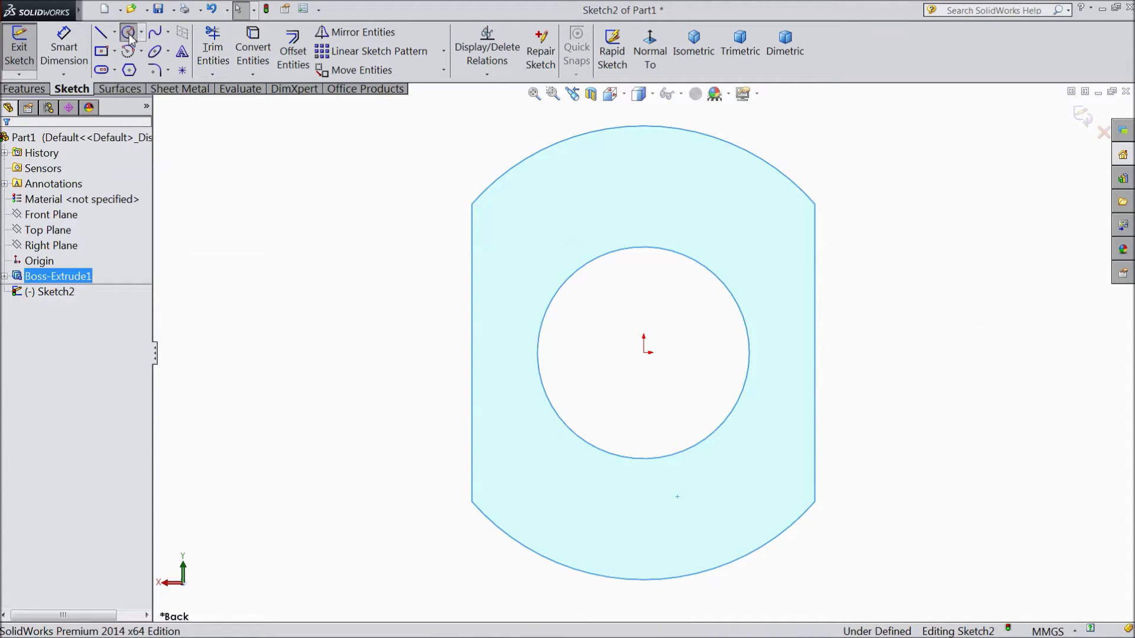
pyautogui.click(644, 353)
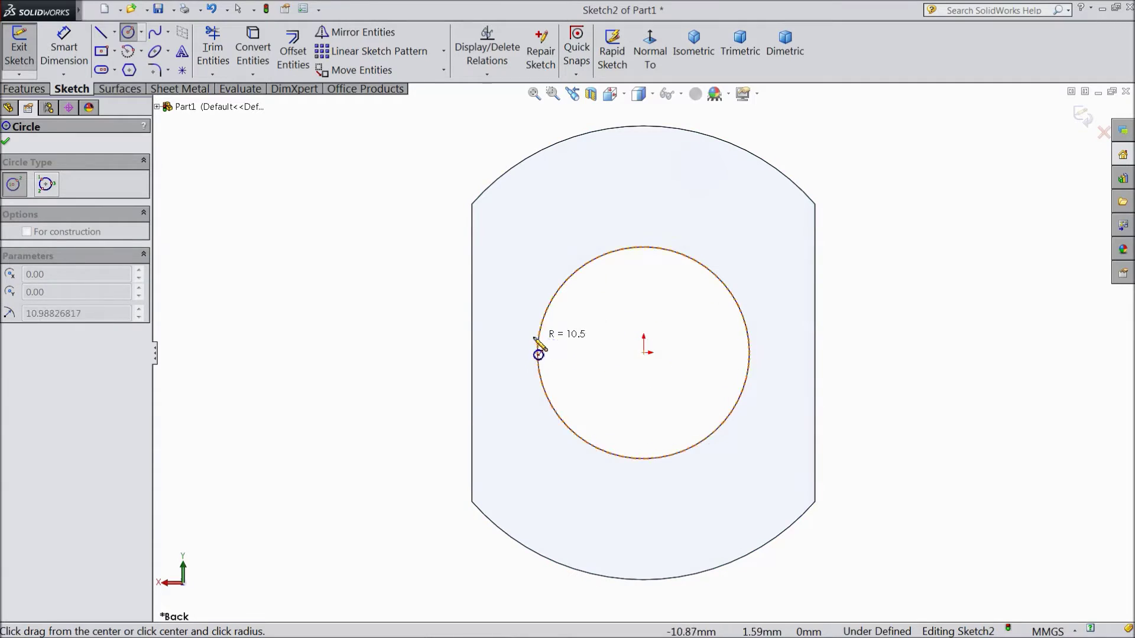
pyautogui.click(518, 337)
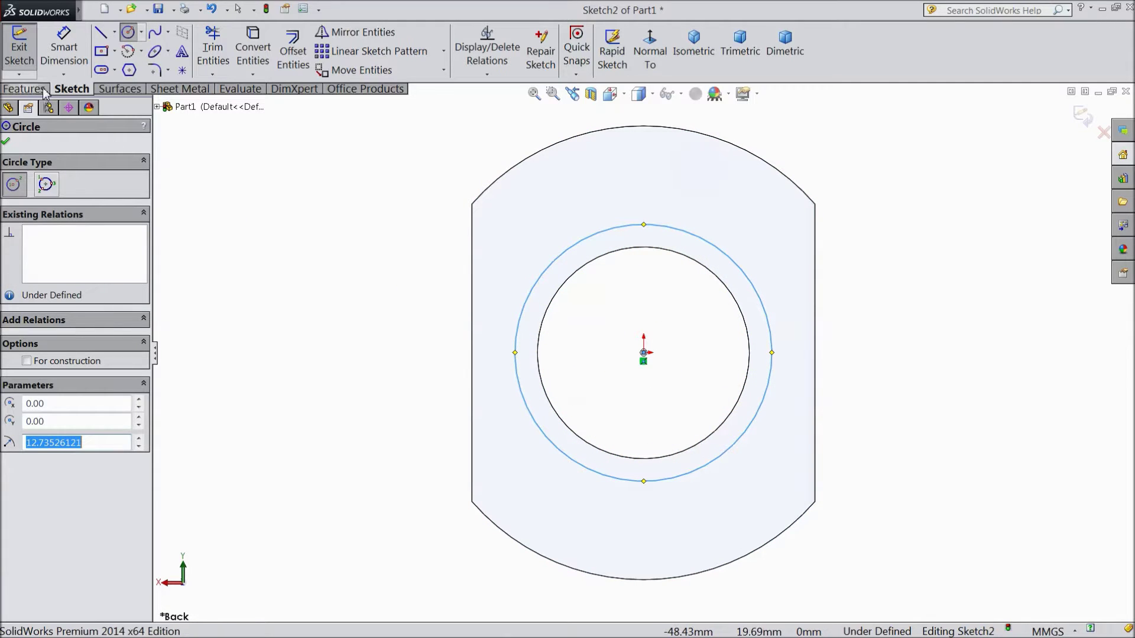
# - Dimension the new circle around the bore to a 24 mm diameter
pyautogui.click(59, 56)
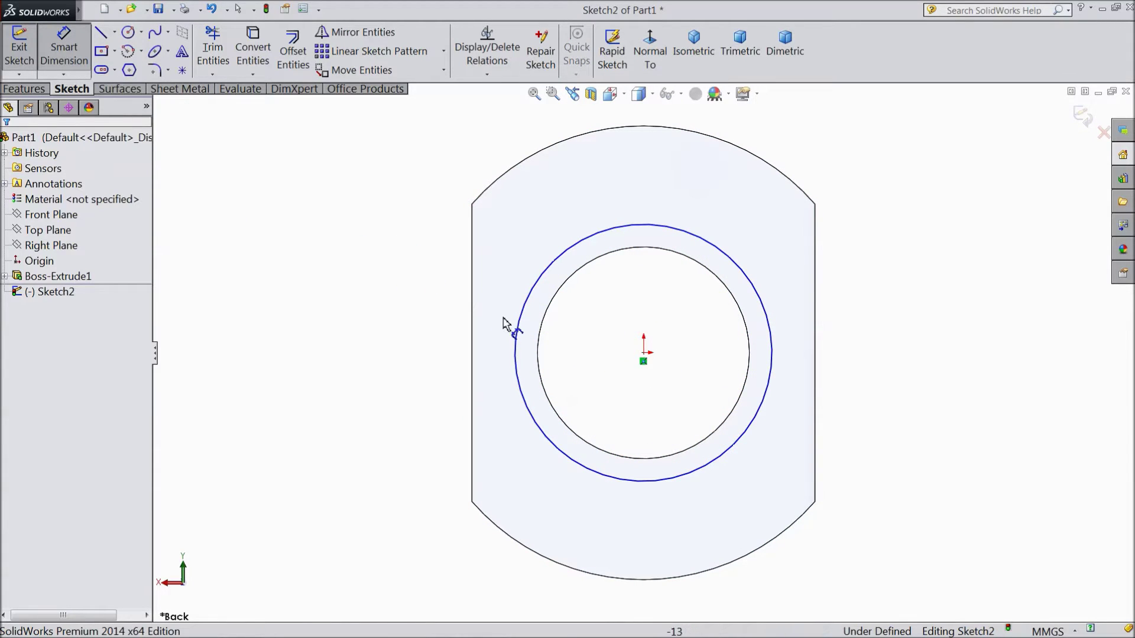
pyautogui.click(516, 335)
pyautogui.click(419, 349)
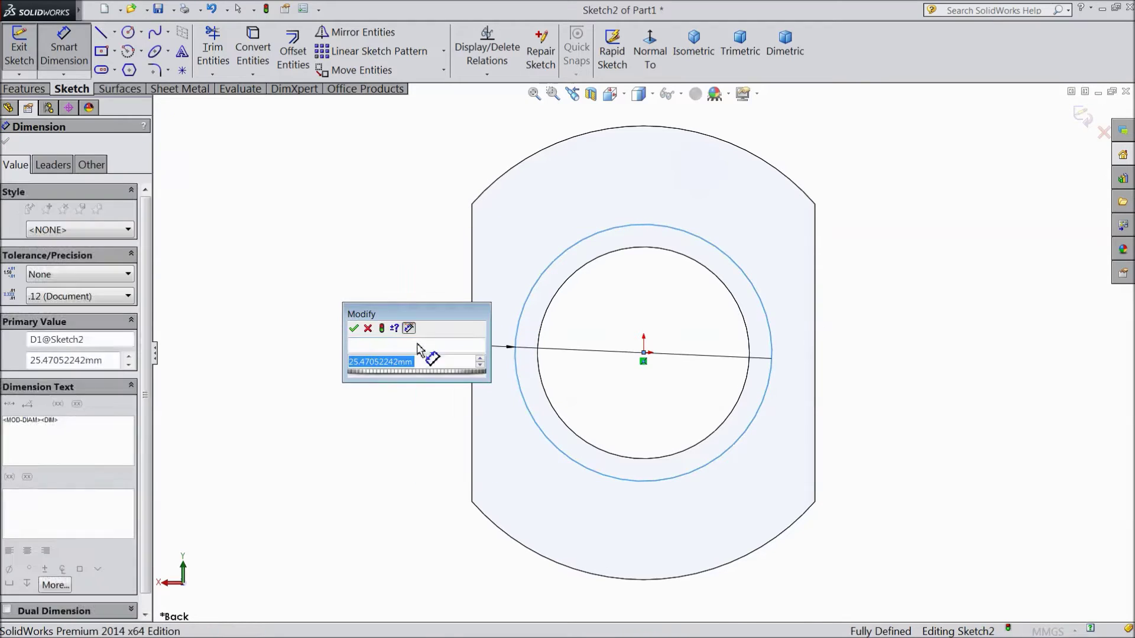
pyautogui.write('24')
pyautogui.click(354, 328)
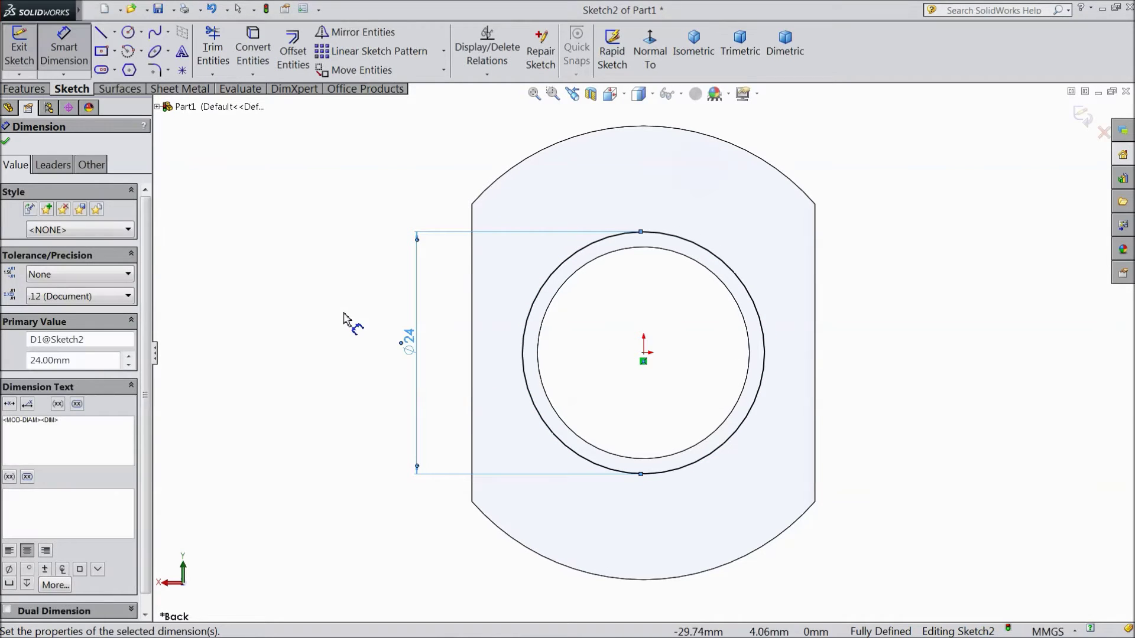
# - Cut the 24 mm circle as a blind counterbore 3 mm deep into the back face
pyautogui.click(6, 142)
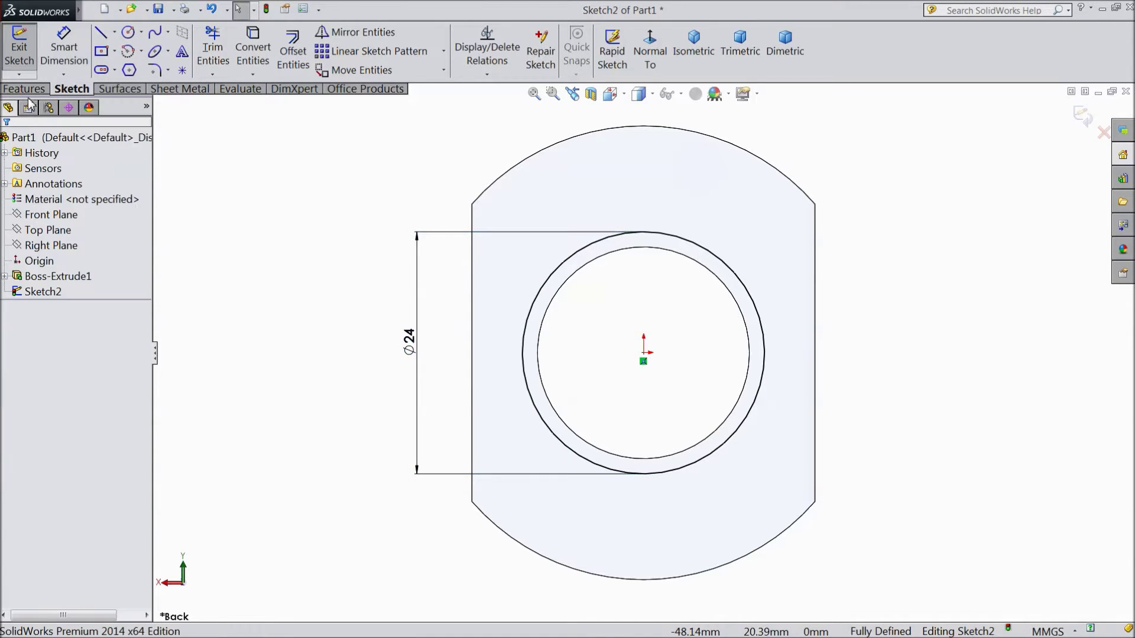
pyautogui.click(45, 90)
pyautogui.click(245, 50)
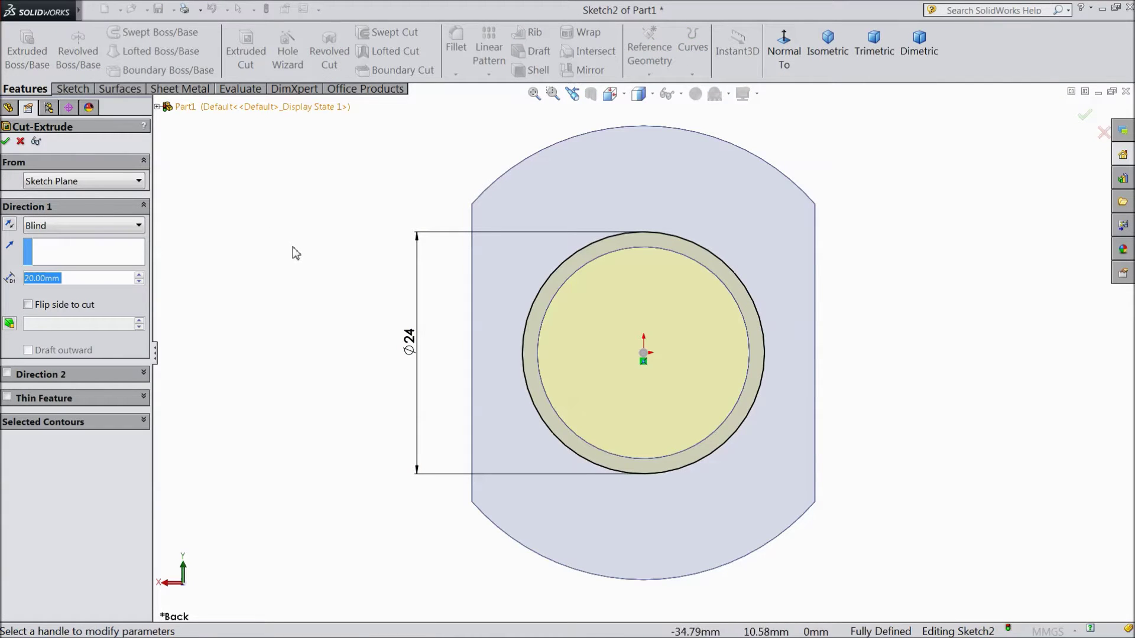
pyautogui.click(64, 278)
pyautogui.write('3')
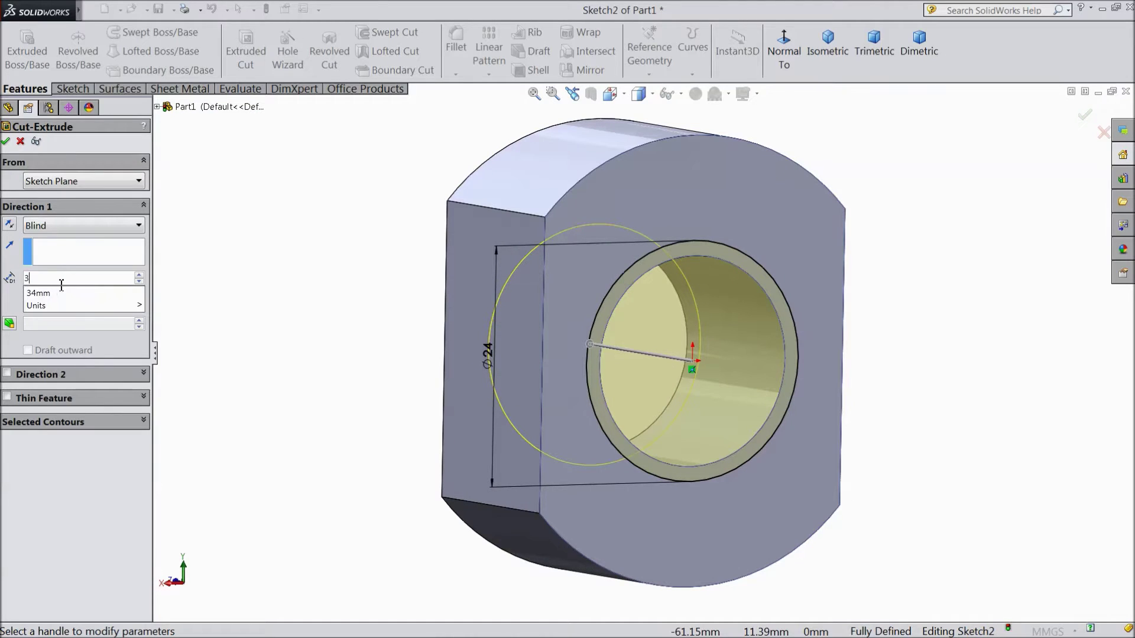
pyautogui.press('Return')
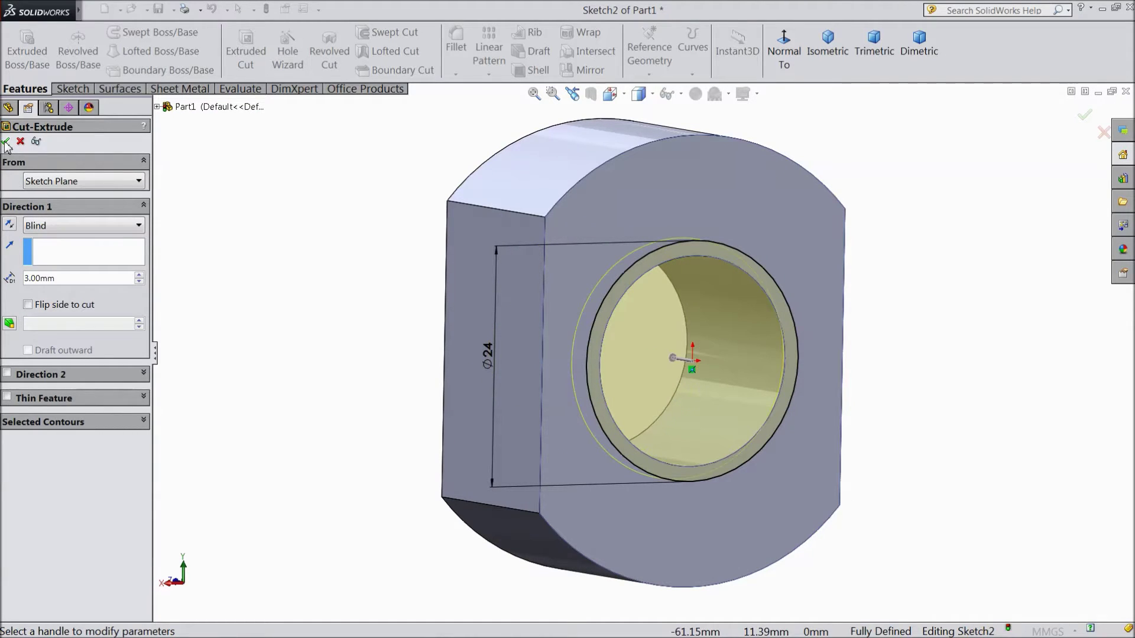
pyautogui.click(6, 142)
# - Start a sketch on the front face opposite the counterbore and draw an origin-centred circle about 43 mm in diameter
pyautogui.moveTo(240, 308); pyautogui.dragTo(459, 359, button='middle')
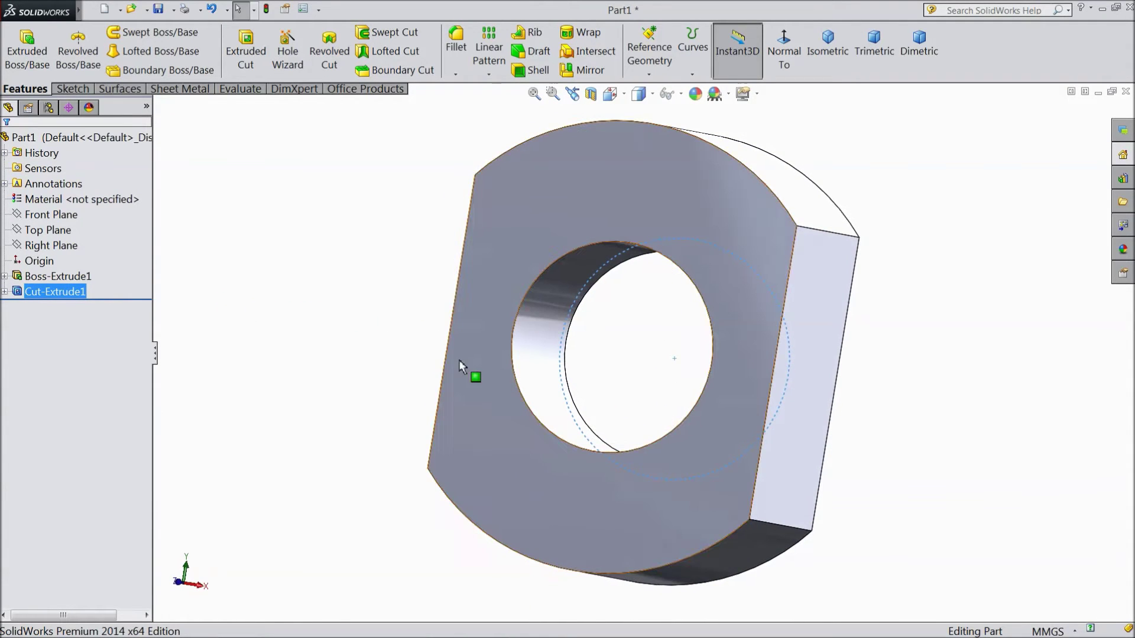
pyautogui.click(488, 417)
pyautogui.click(549, 401)
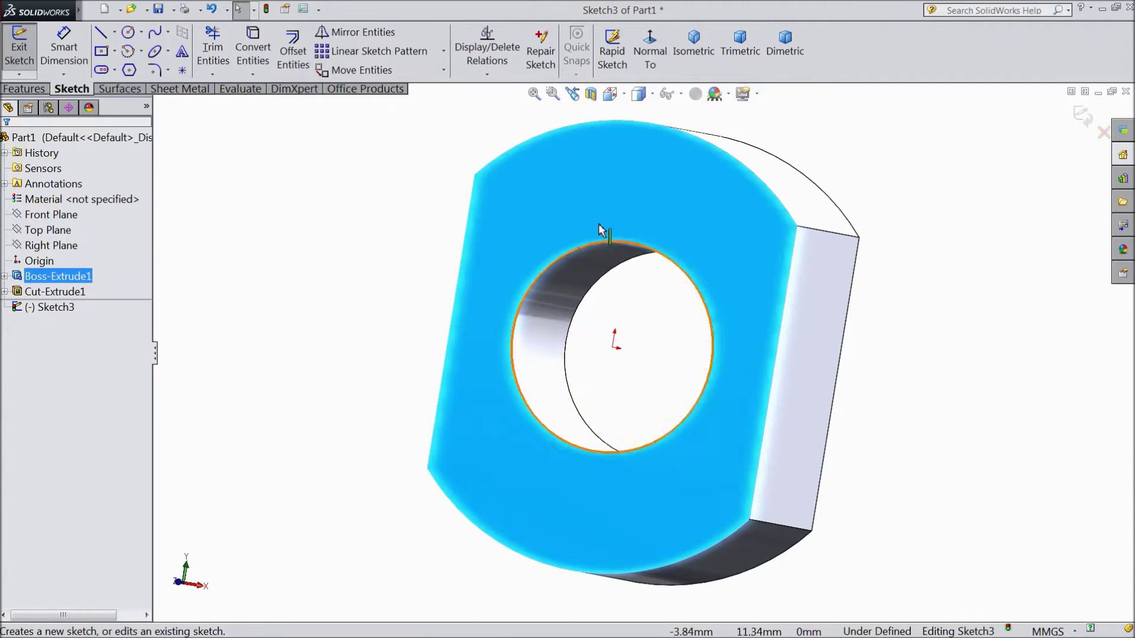
pyautogui.click(650, 56)
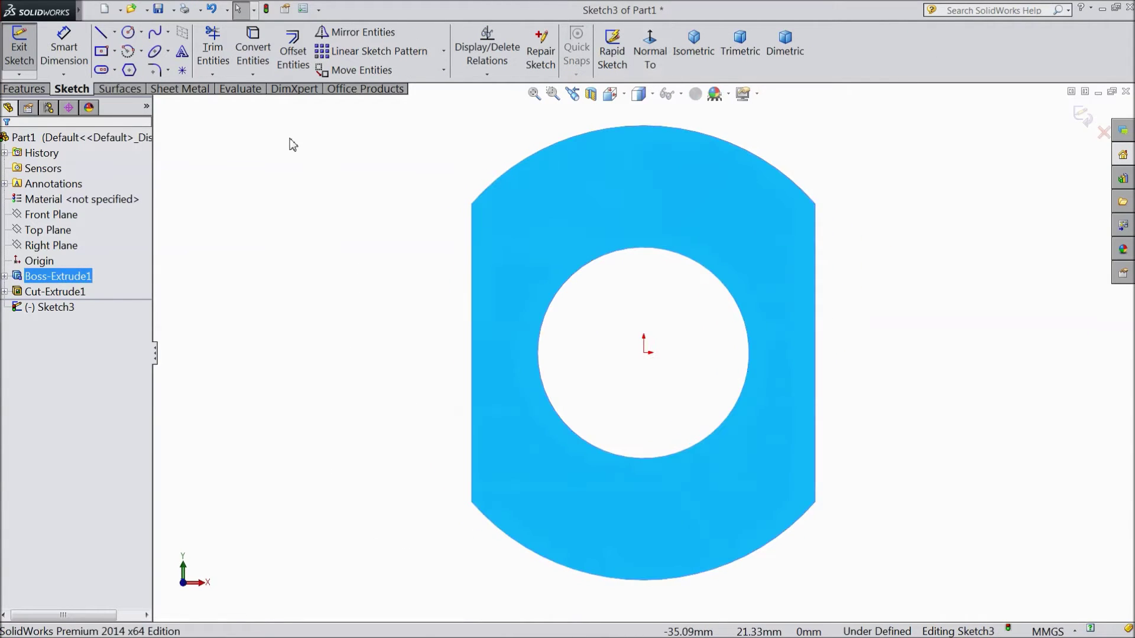
pyautogui.click(128, 33)
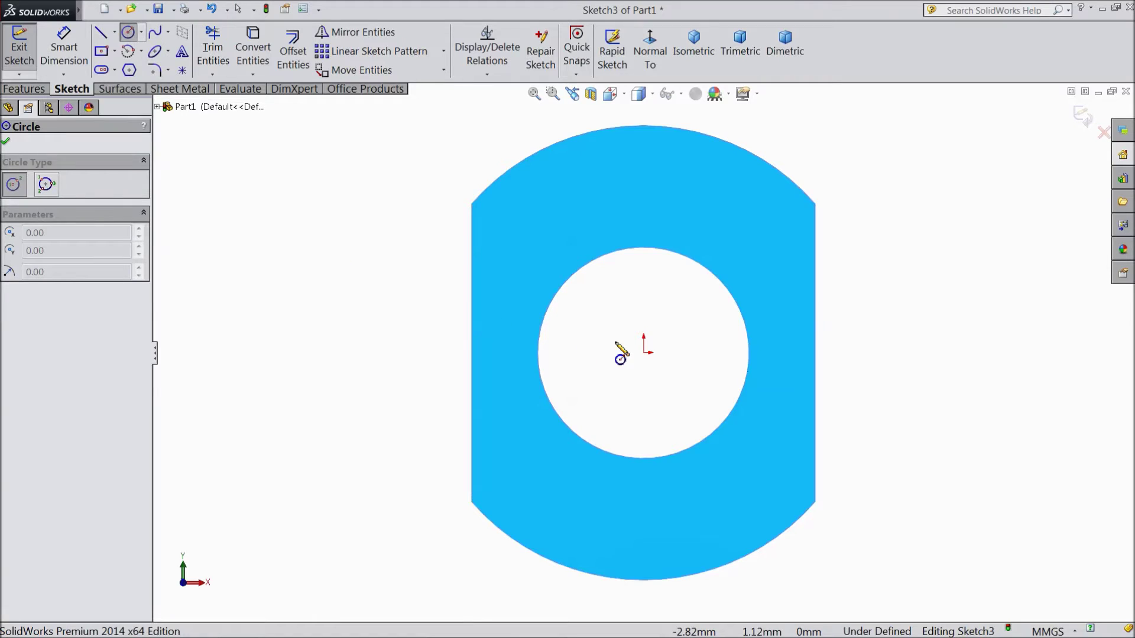
pyautogui.click(644, 353)
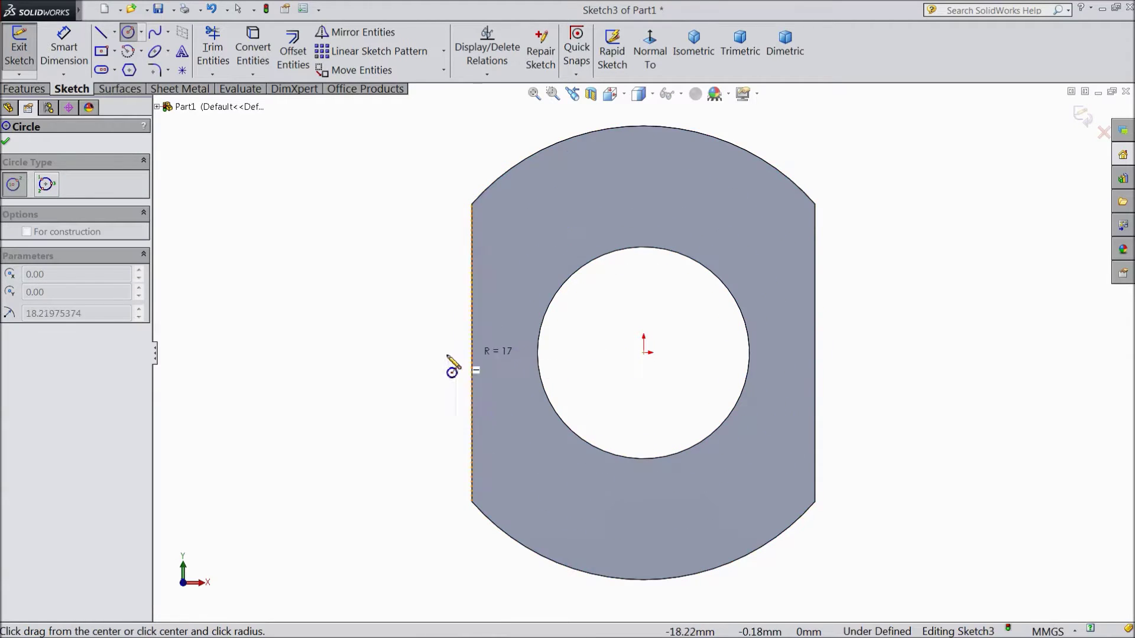
pyautogui.click(426, 353)
# - Dimension the front-face circle to a 38 mm diameter
pyautogui.click(64, 48)
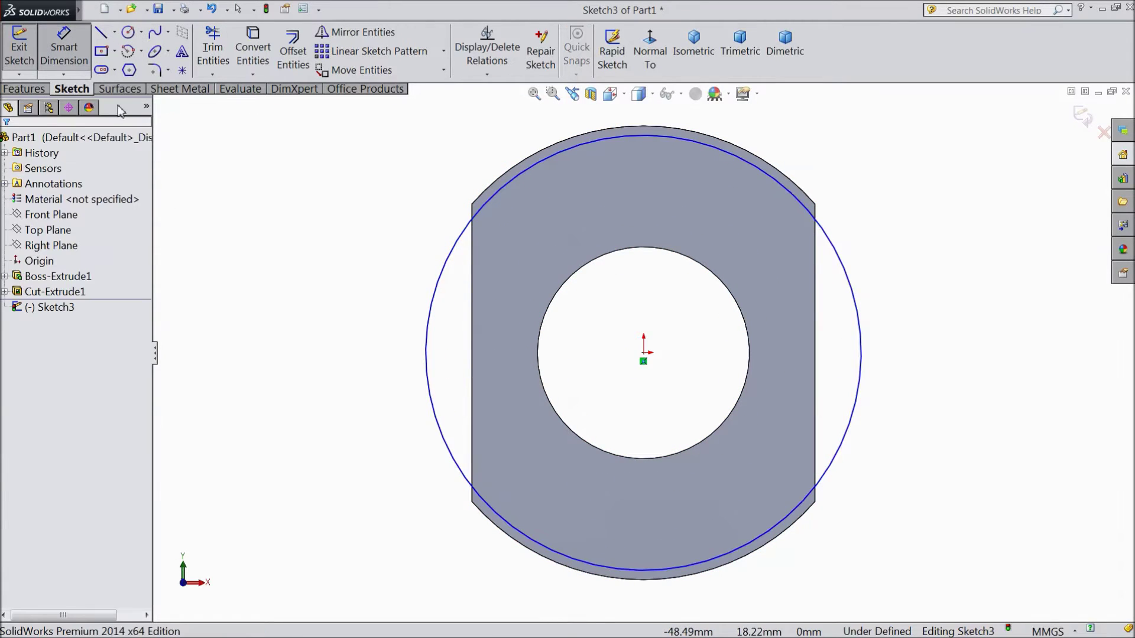
pyautogui.click(427, 343)
pyautogui.click(329, 355)
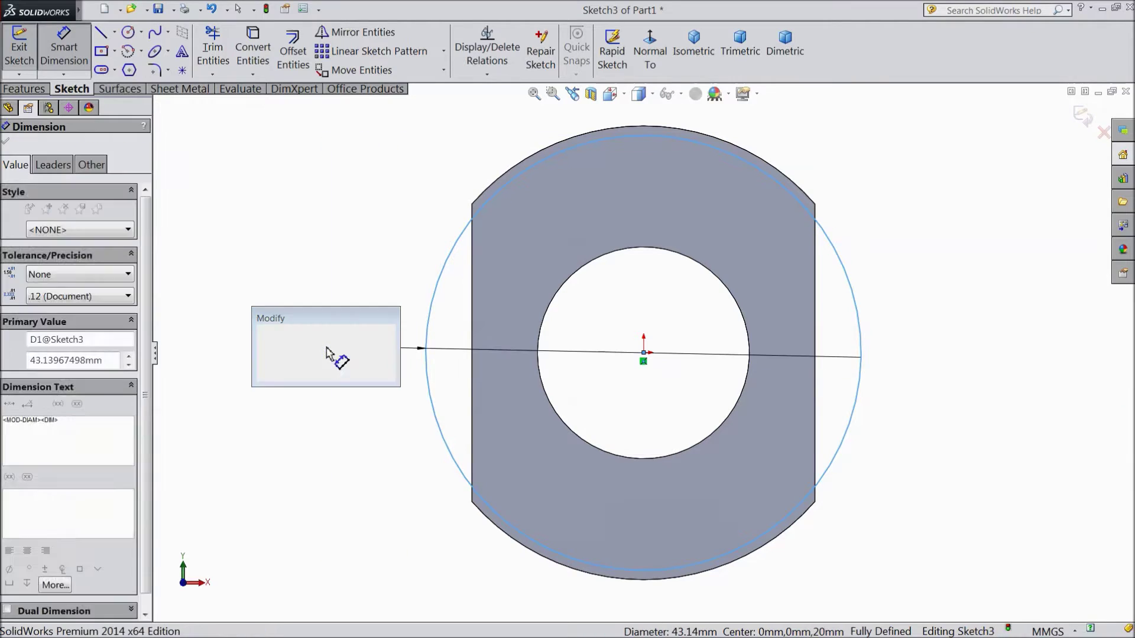
pyautogui.write('3')
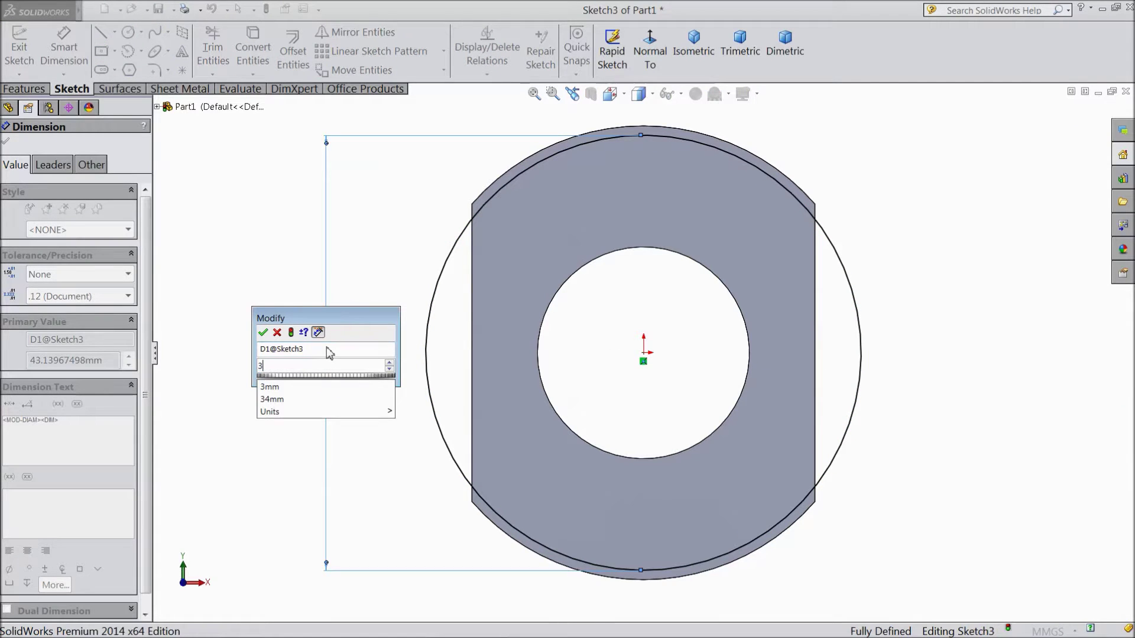
pyautogui.write('8')
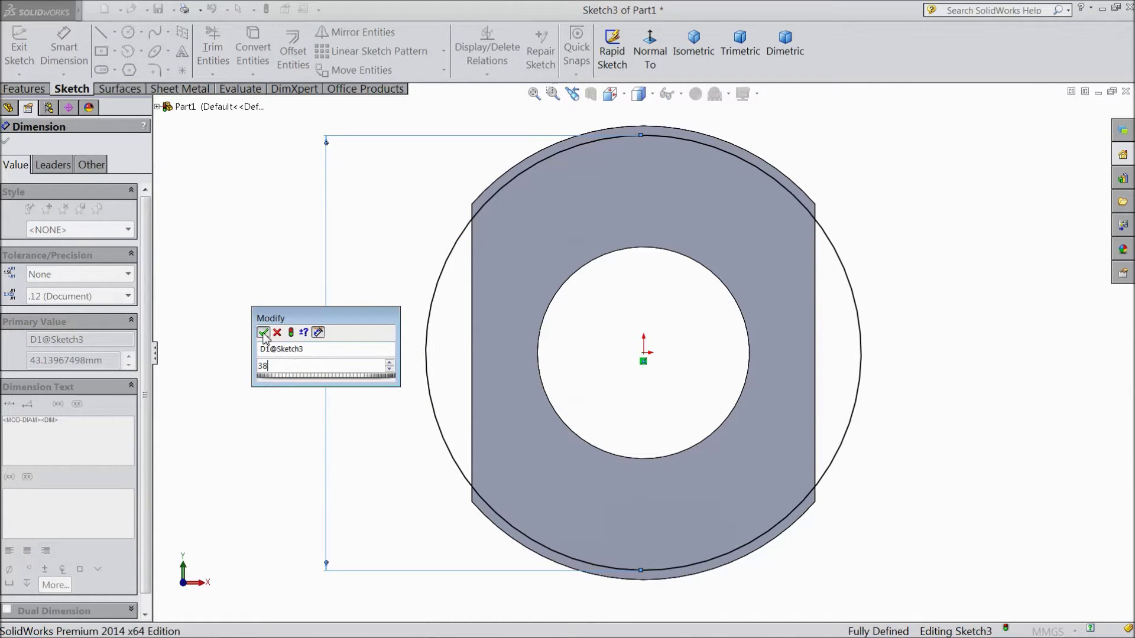
pyautogui.click(263, 333)
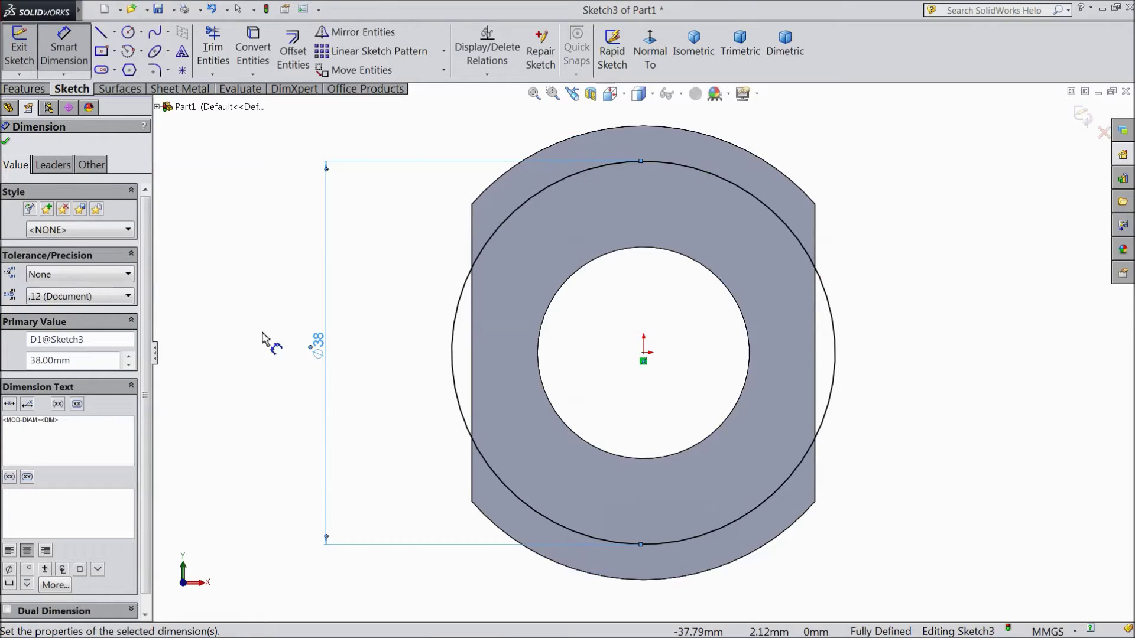
pyautogui.click(6, 143)
# - Cut the front face outside the 38 mm circle with a blind depth of 0.25 mm and the side to cut flipped
pyautogui.click(27, 91)
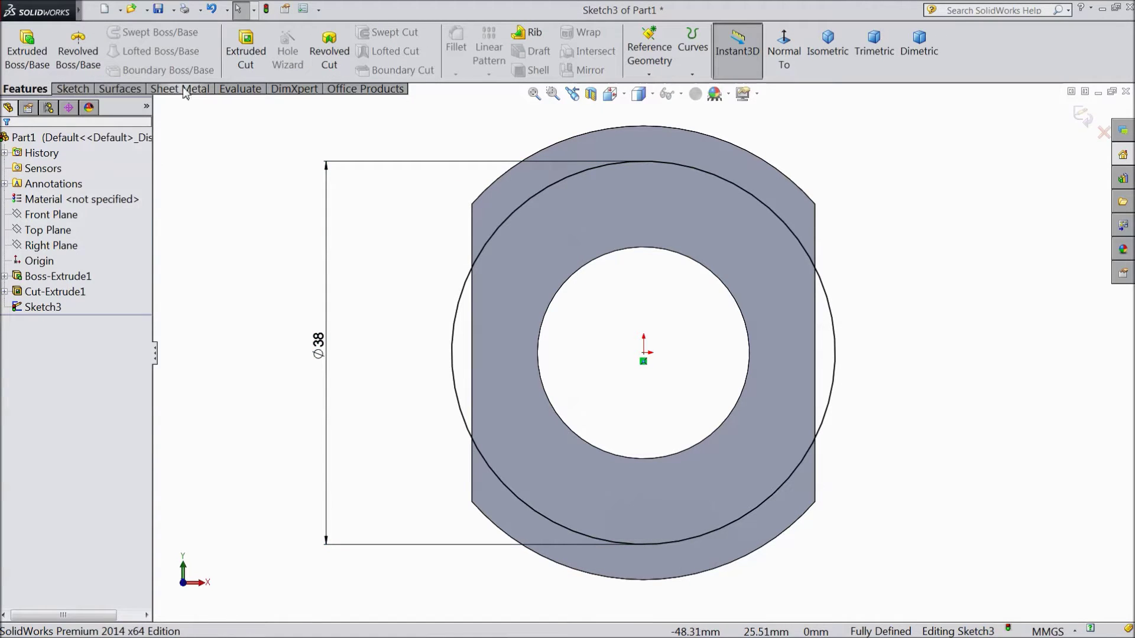
pyautogui.click(245, 52)
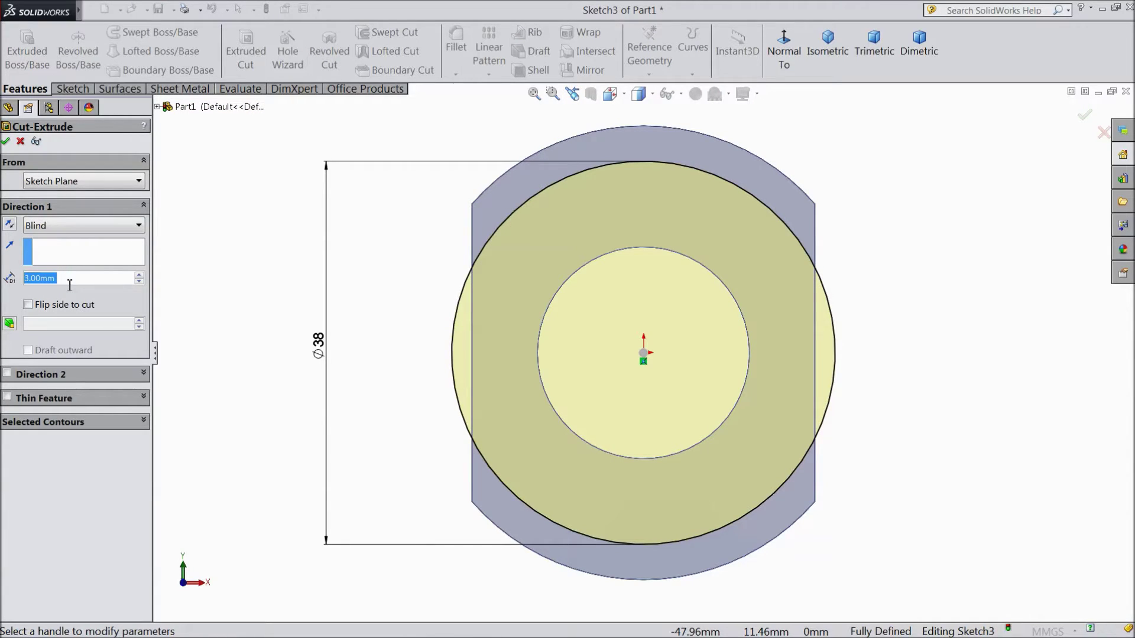
pyautogui.write('0.25')
pyautogui.moveTo(89, 293)
pyautogui.click(169, 316)
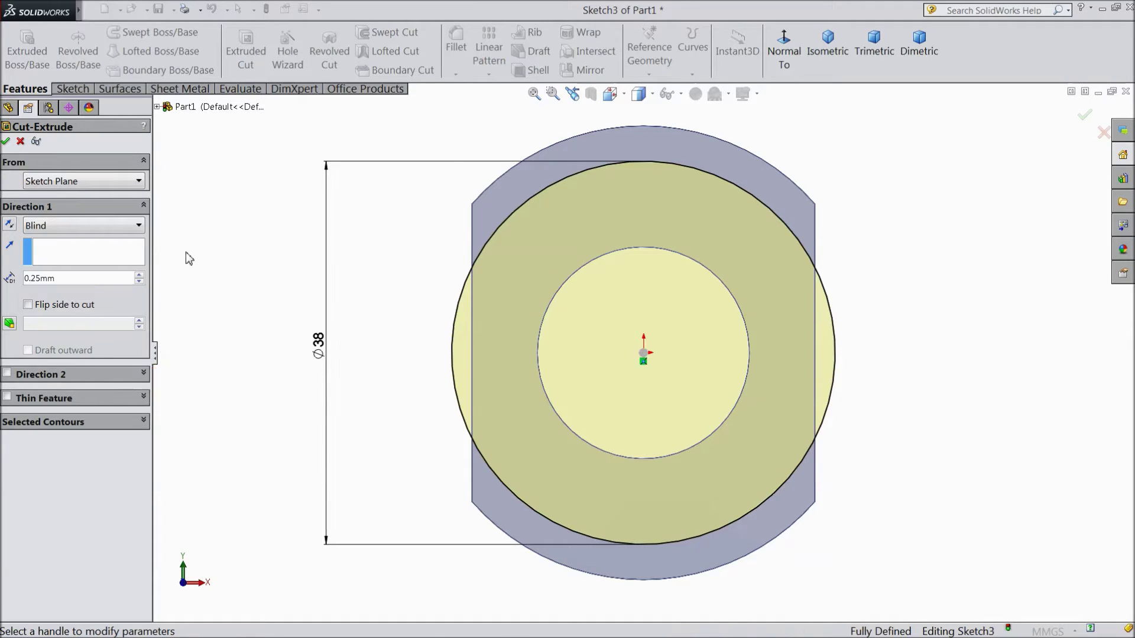
pyautogui.click(27, 305)
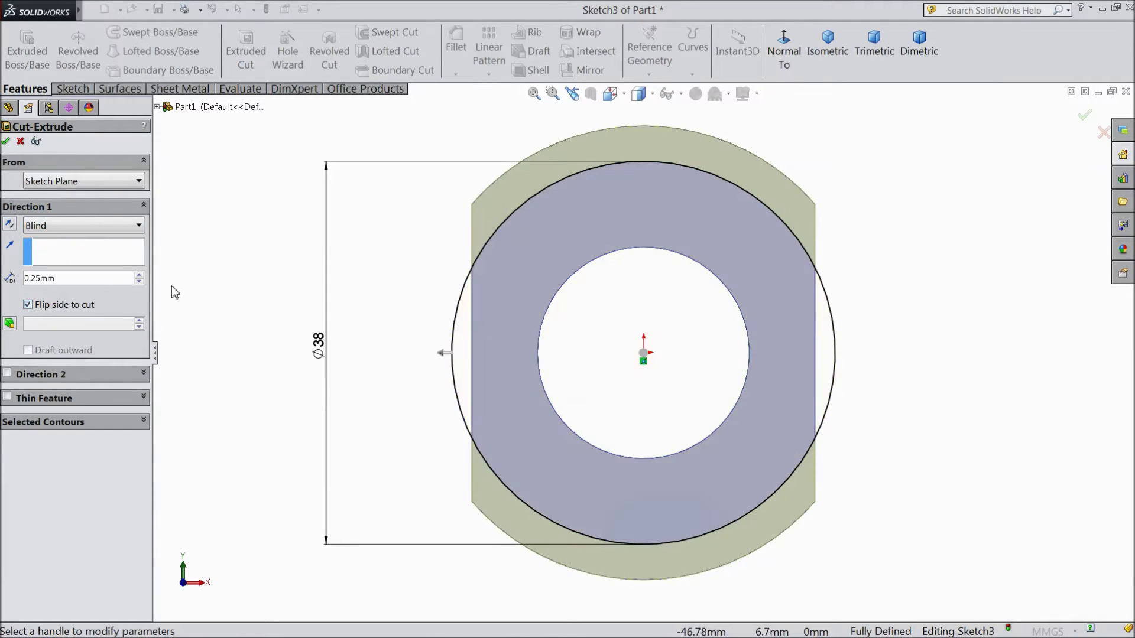
pyautogui.moveTo(253, 349); pyautogui.dragTo(242, 264, button='middle')
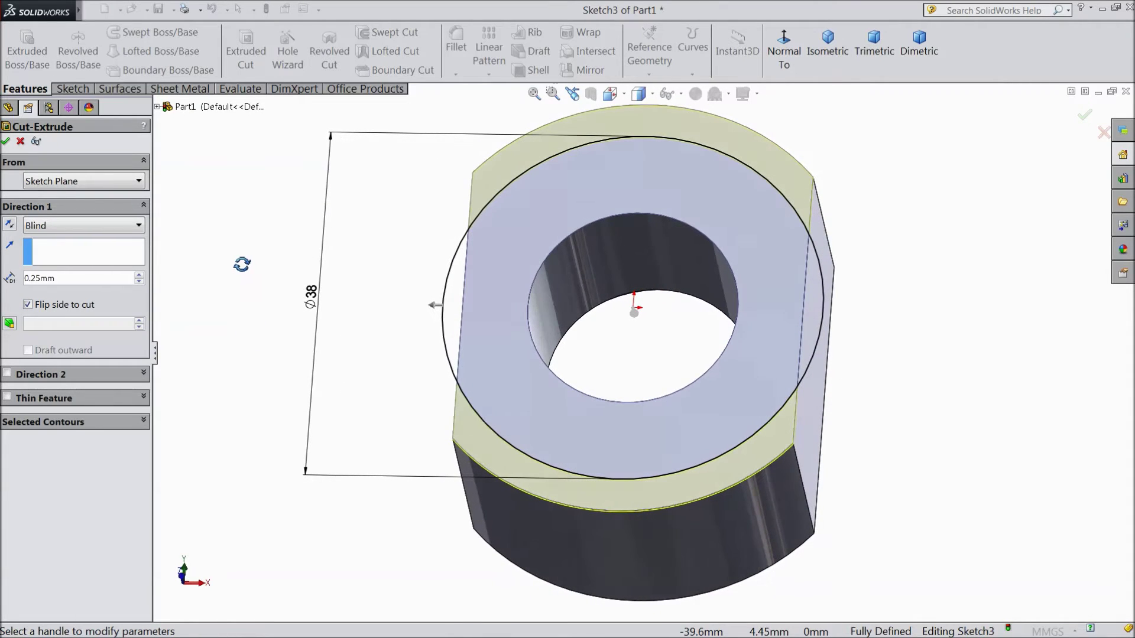
pyautogui.click(6, 142)
# - Start a sketch on the counterbored back face and draw a circle about 21 mm in radius centred on the origin
pyautogui.moveTo(316, 349); pyautogui.dragTo(308, 311, button='middle')
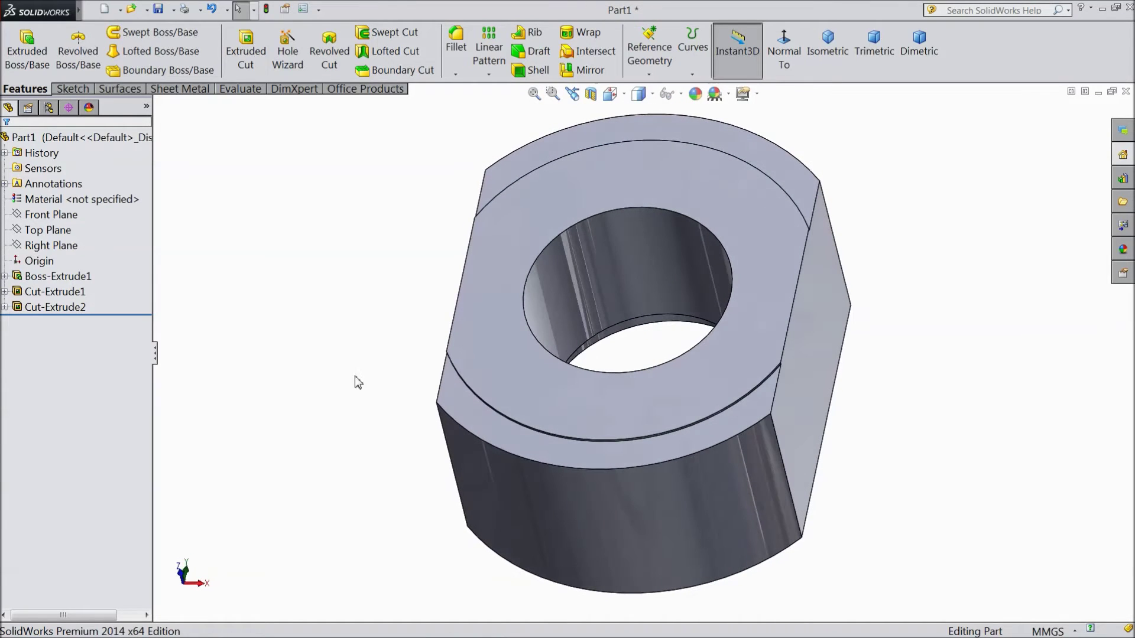
pyautogui.moveTo(363, 392); pyautogui.dragTo(291, 309, button='middle')
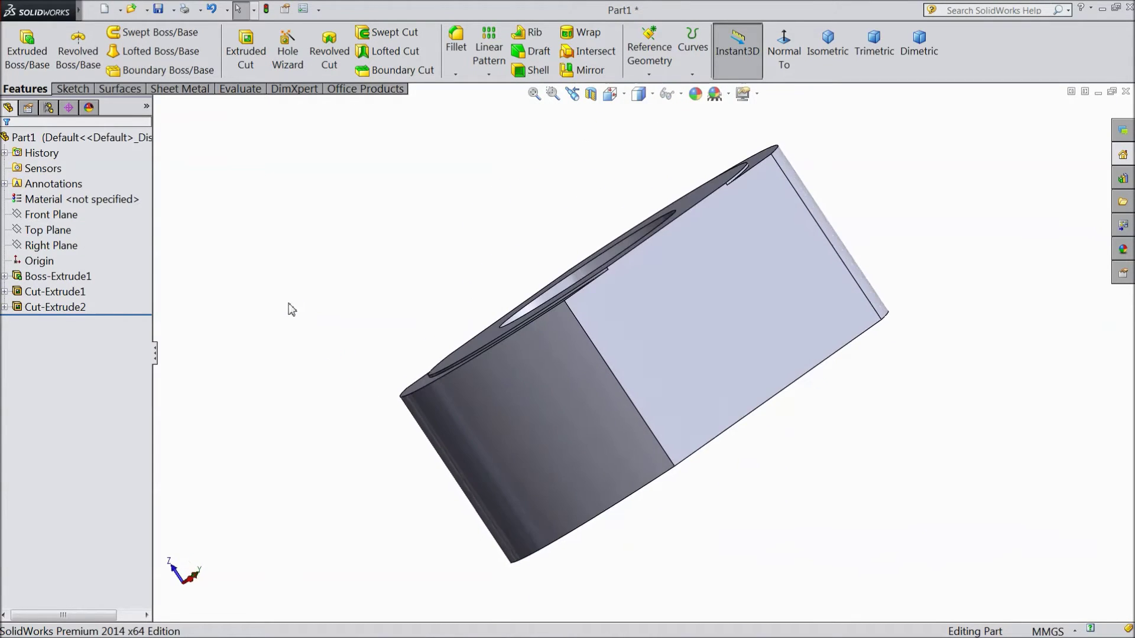
pyautogui.moveTo(362, 412); pyautogui.dragTo(301, 271, button='middle')
pyautogui.click(481, 424)
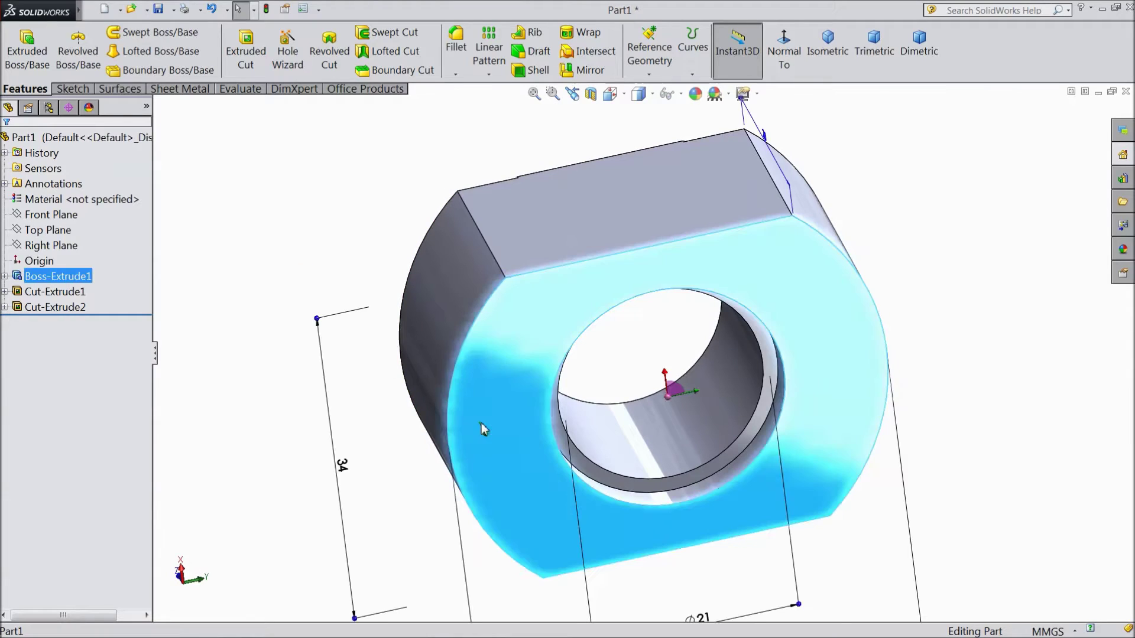
pyautogui.click(528, 386)
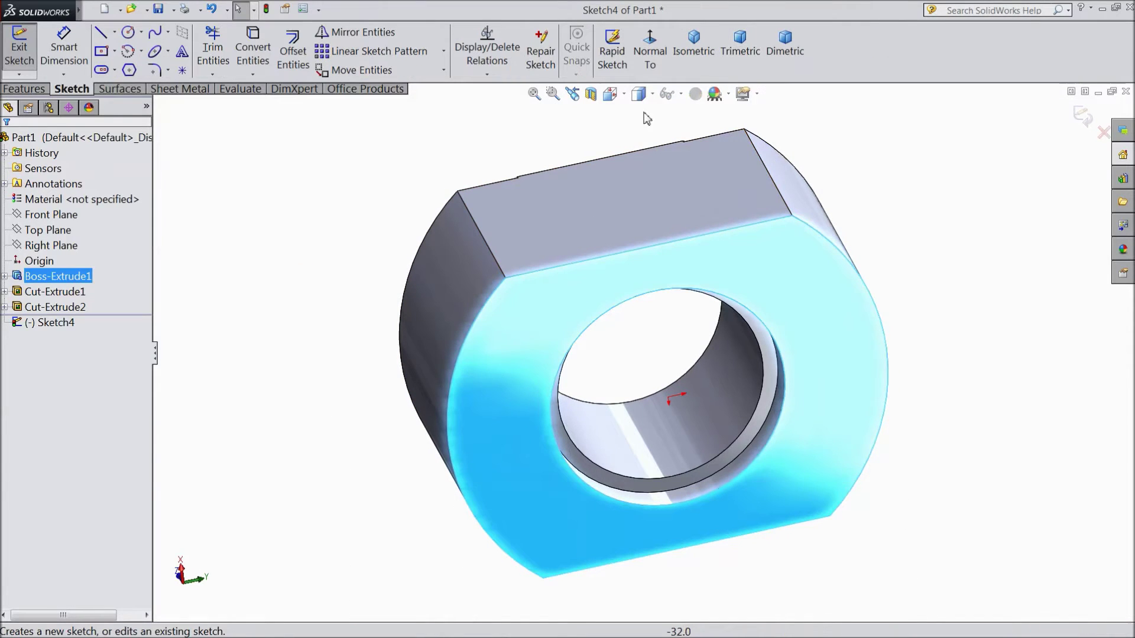
pyautogui.click(650, 56)
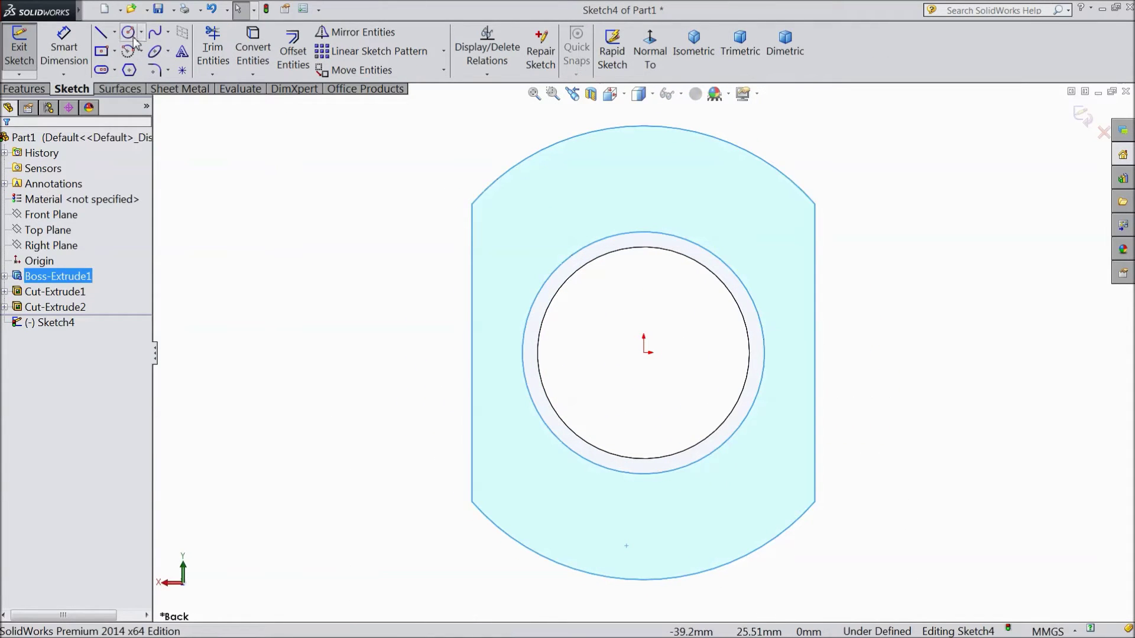
pyautogui.click(129, 33)
pyautogui.click(644, 353)
pyautogui.click(431, 353)
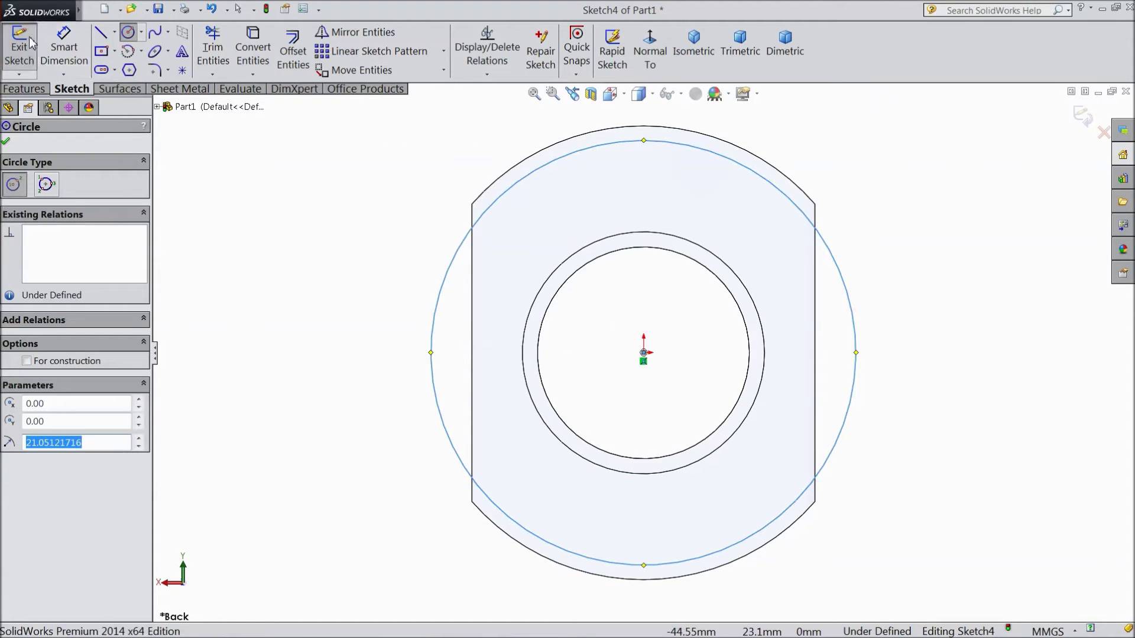
# - Dimension the large circle on the back face to a 38 mm diameter
pyautogui.click(64, 47)
pyautogui.click(433, 296)
pyautogui.click(354, 307)
pyautogui.write('38')
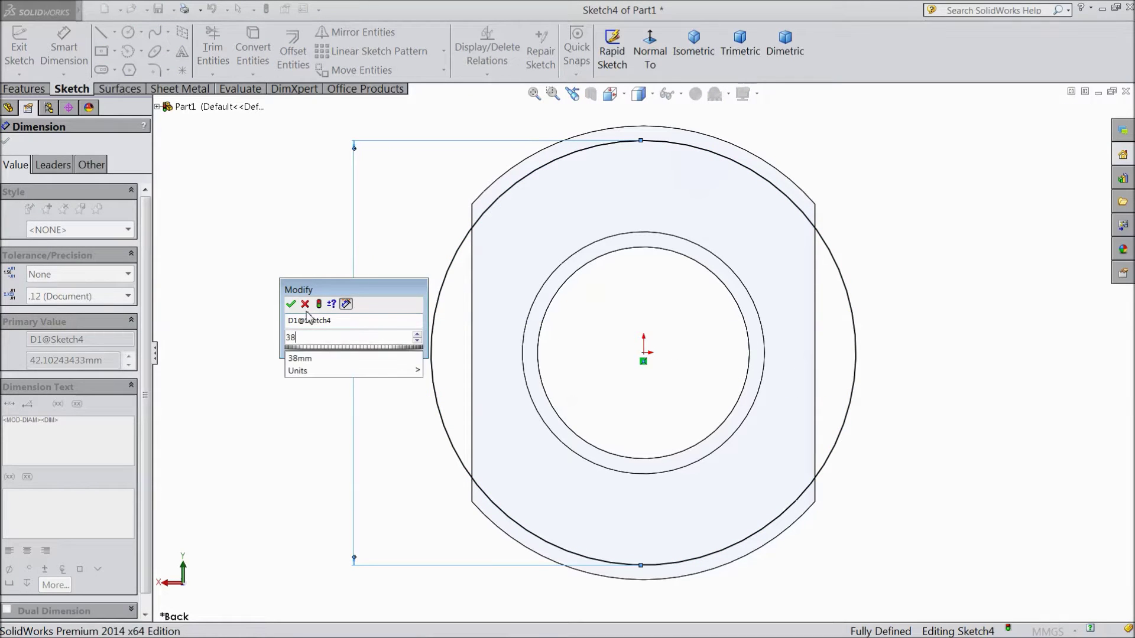
pyautogui.click(291, 304)
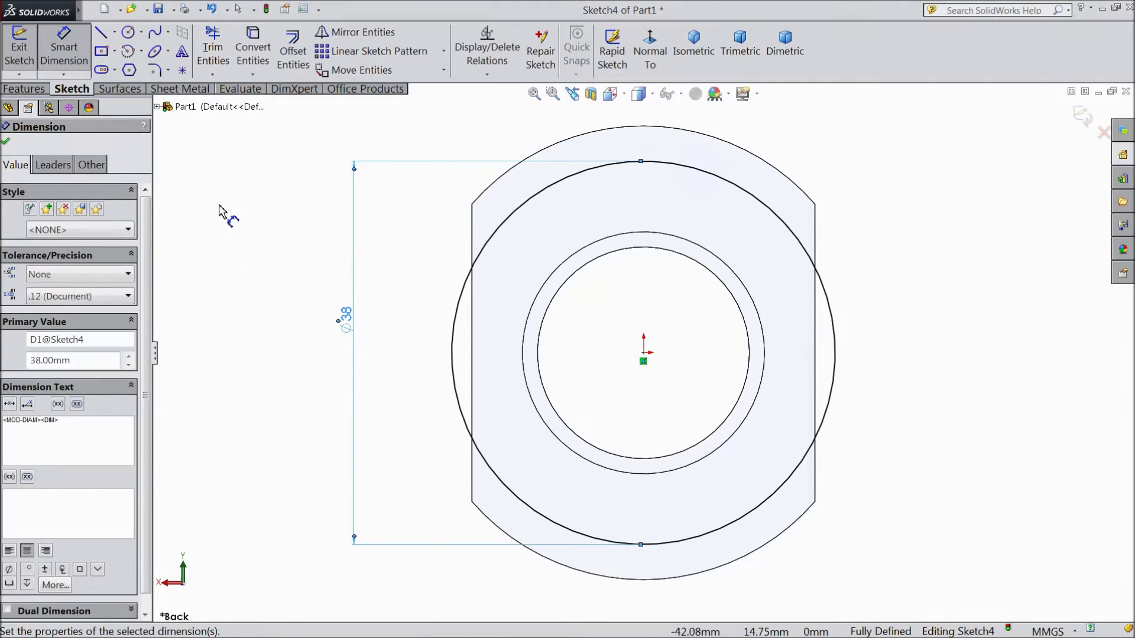
# - Cut the back face outside its 38 mm circle, blind 0.25 mm deep, with the side to cut flipped
pyautogui.click(35, 90)
pyautogui.click(246, 52)
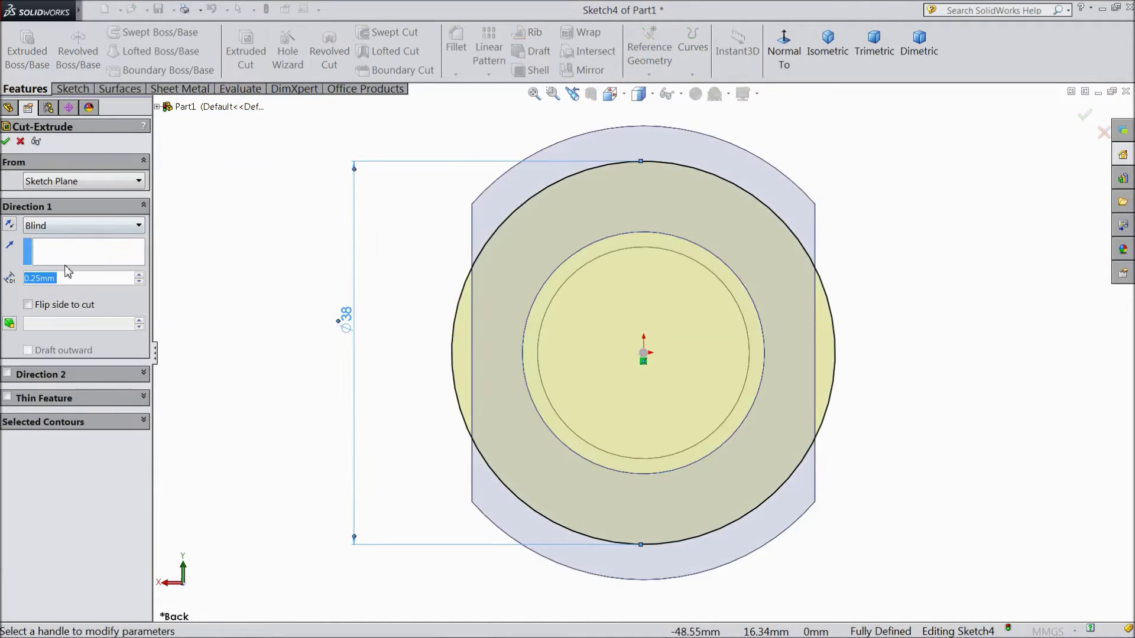
pyautogui.click(28, 305)
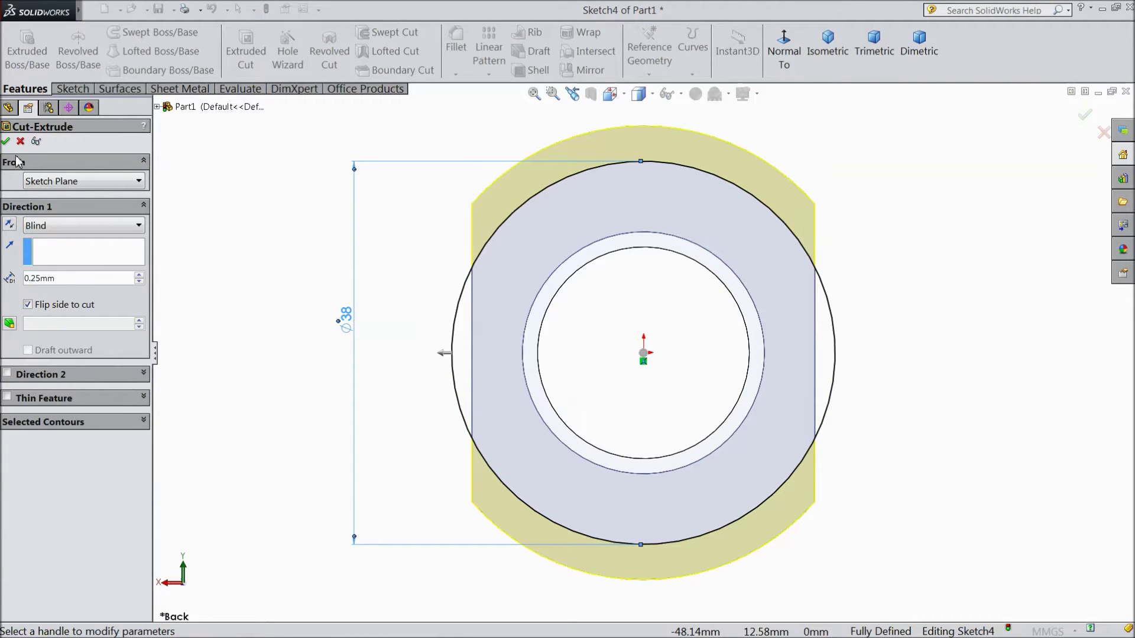
pyautogui.click(6, 141)
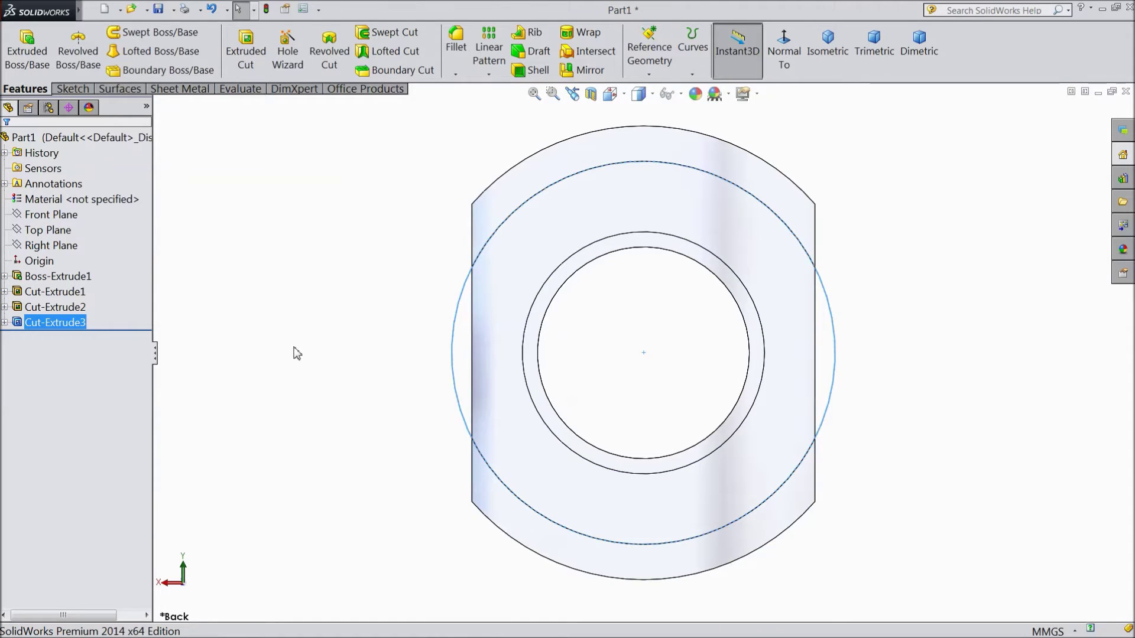
pyautogui.click(297, 353)
# - Create a reference plane offset 1.5 mm from the upper recessed front face, flipped toward the inside of the part
pyautogui.moveTo(321, 397); pyautogui.dragTo(357, 372, button='middle')
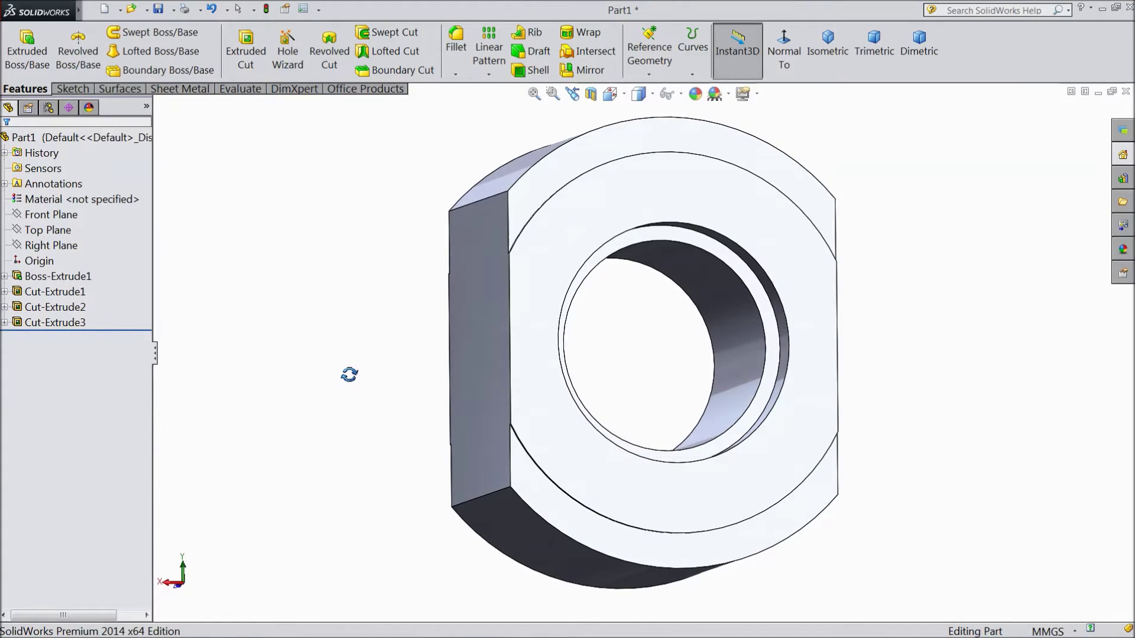
pyautogui.moveTo(349, 374); pyautogui.dragTo(503, 334, button='middle')
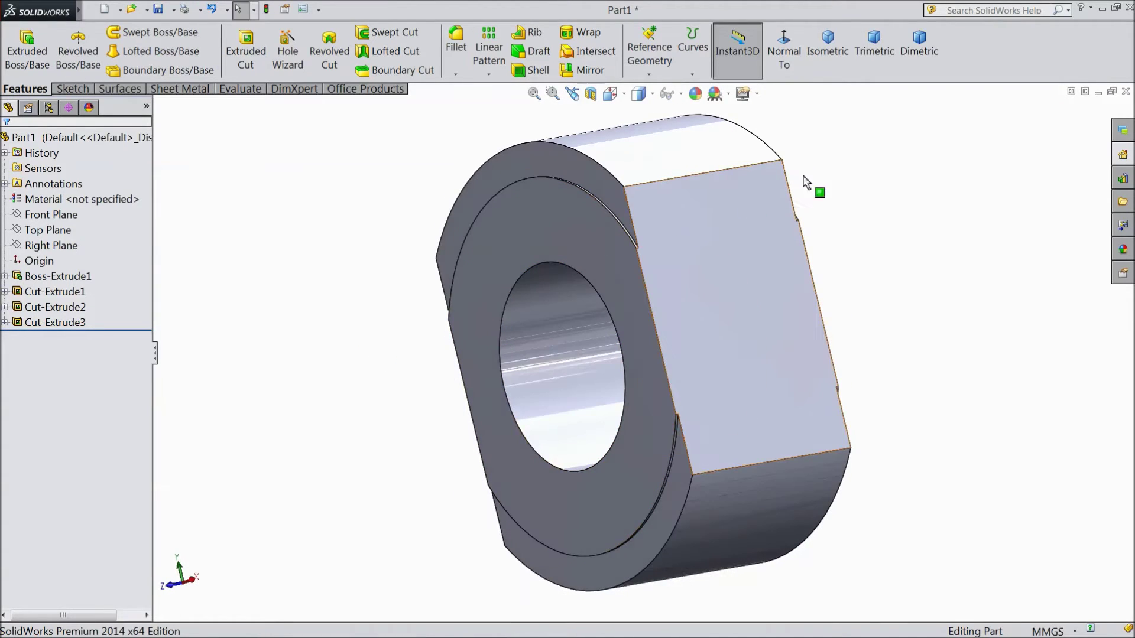
pyautogui.click(921, 54)
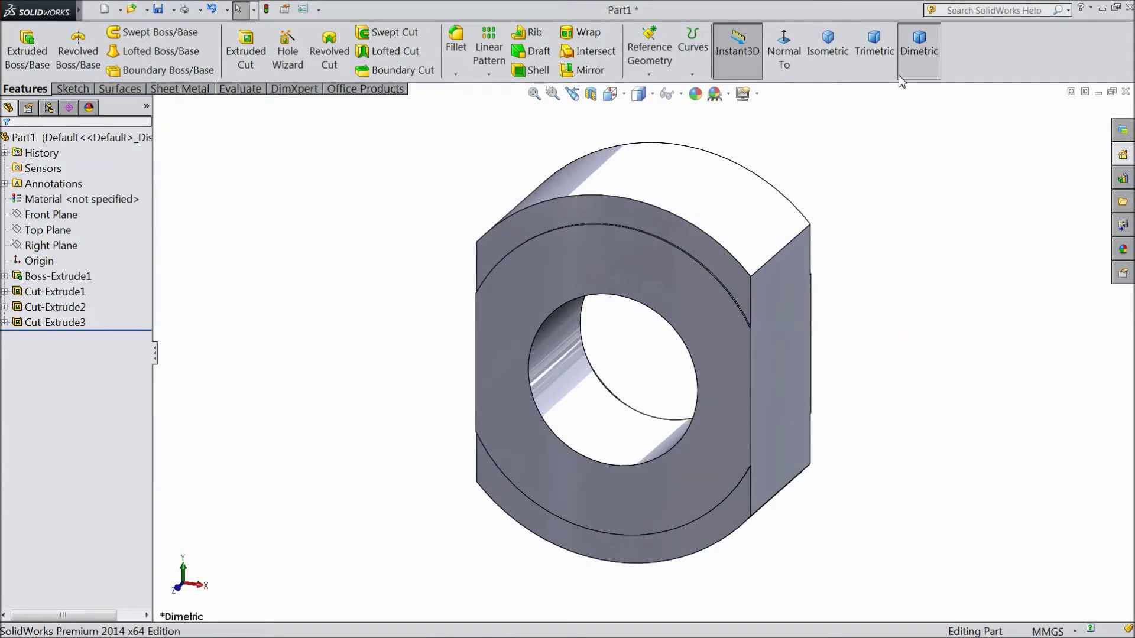
pyautogui.click(716, 263)
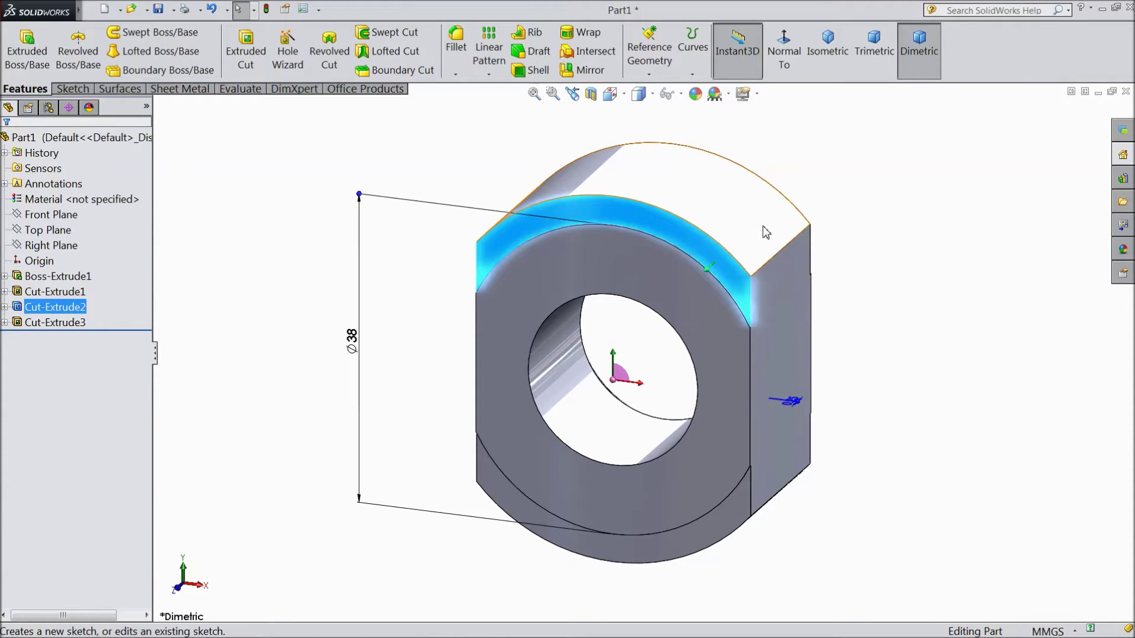
pyautogui.click(651, 73)
pyautogui.click(663, 90)
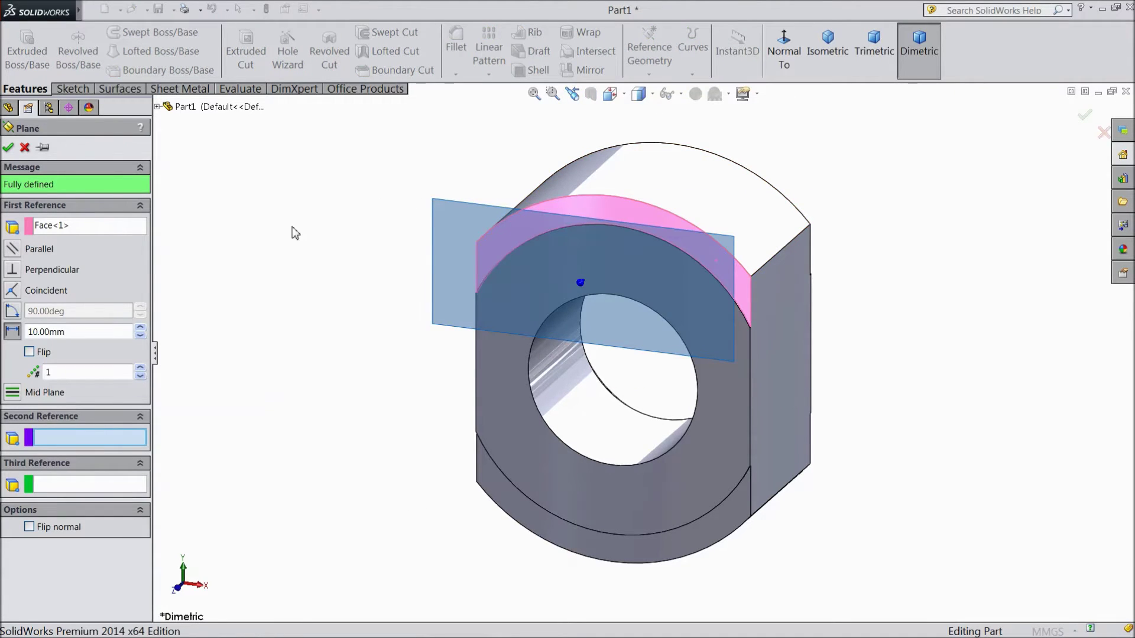
pyautogui.moveTo(345, 273); pyautogui.dragTo(261, 292, button='middle')
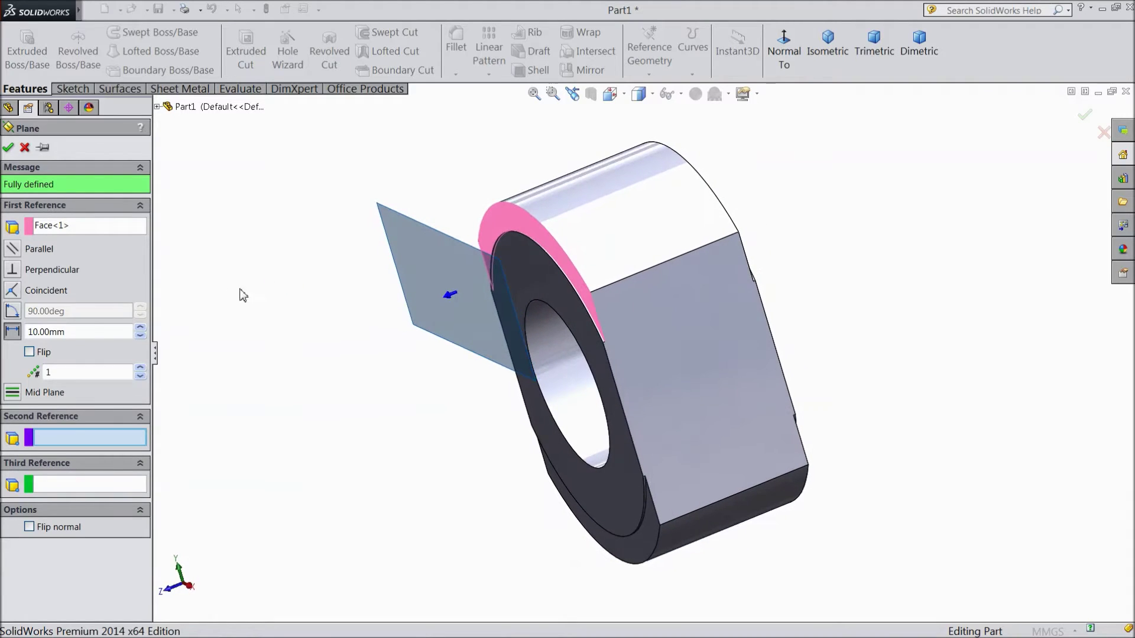
pyautogui.moveTo(71, 334); pyautogui.dragTo(22, 338)
pyautogui.write('1.5')
pyautogui.press('Return')
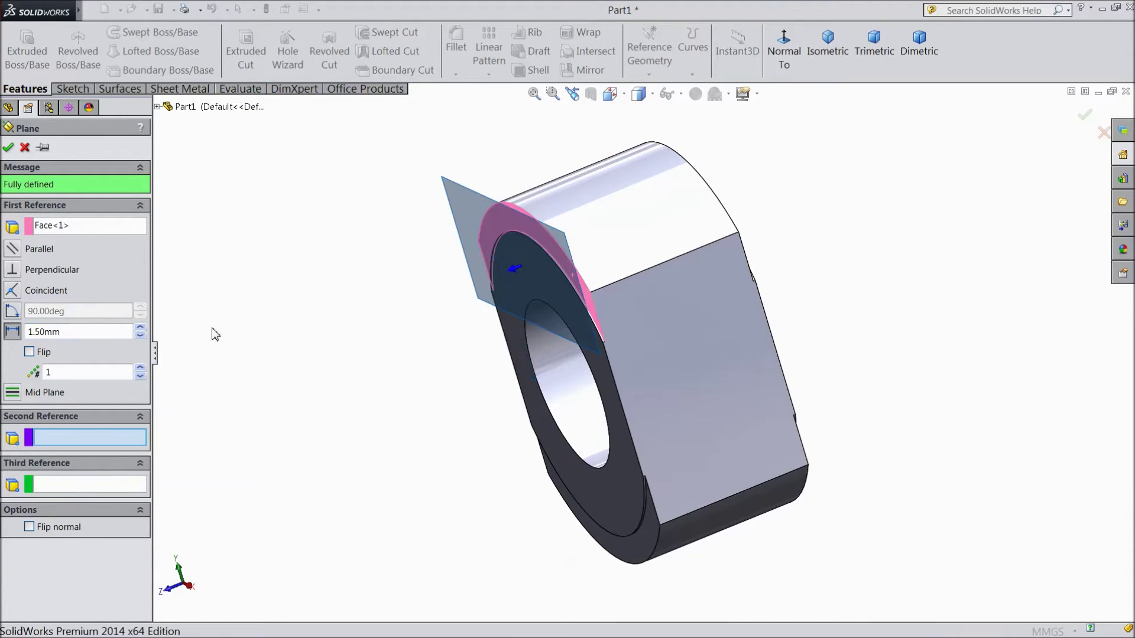
pyautogui.click(29, 353)
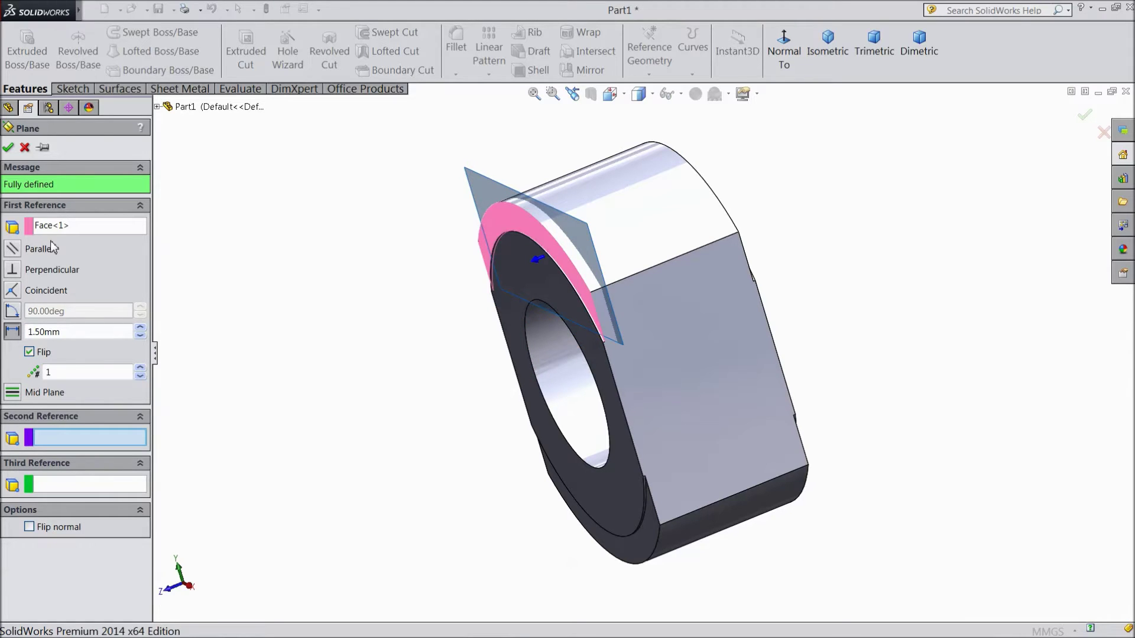
pyautogui.click(8, 147)
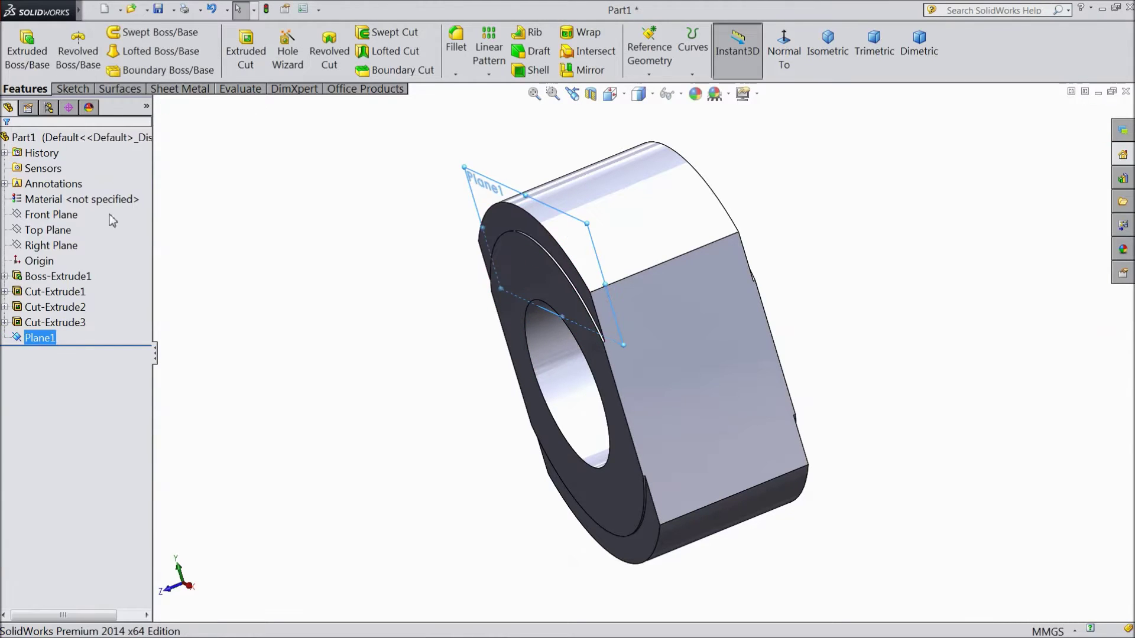
# - Start a sketch on the offset plane and convert the upper recessed face's outer arc, inner 38 mm arc and two short side edges
pyautogui.hotkey('ctrl', '8')
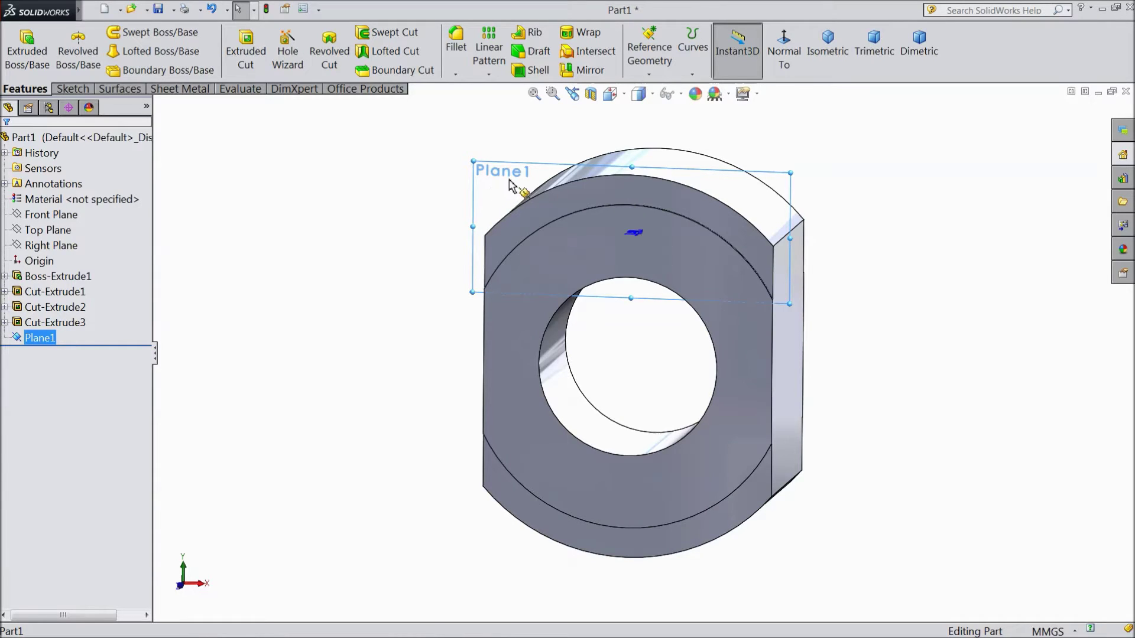
pyautogui.click(554, 156)
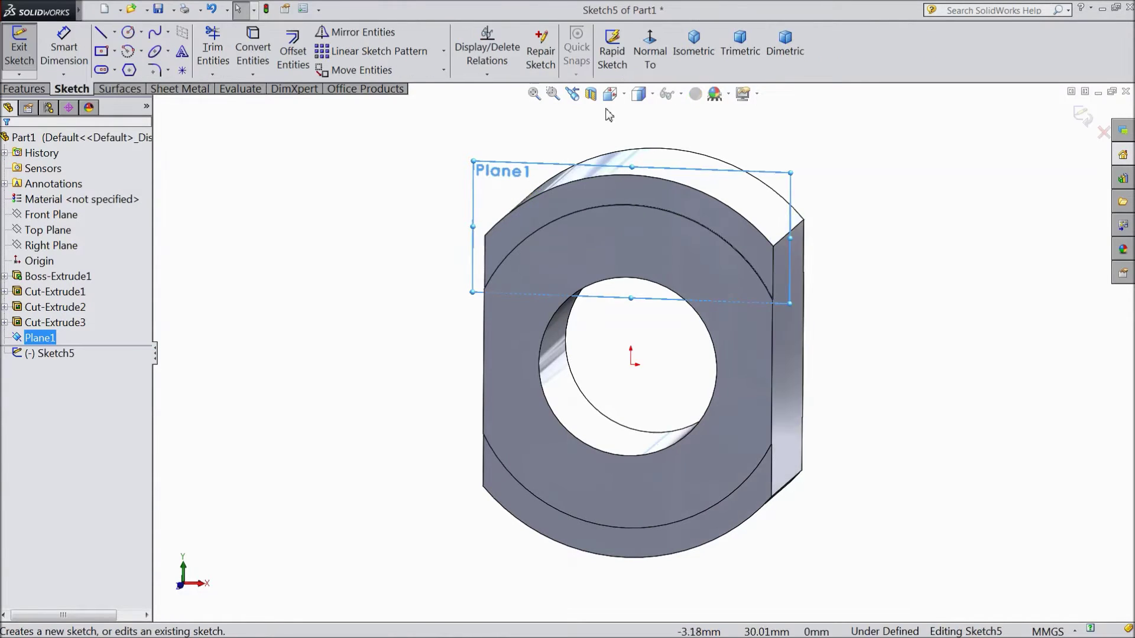
pyautogui.click(651, 57)
pyautogui.scroll(-2, 670, 141)
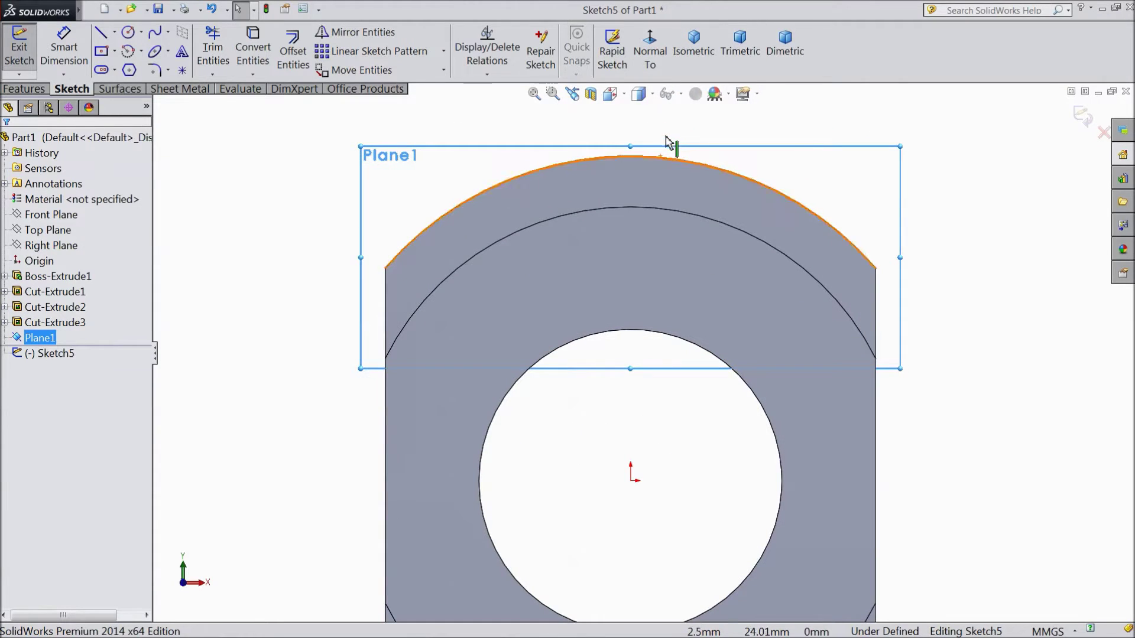
pyautogui.click(621, 165)
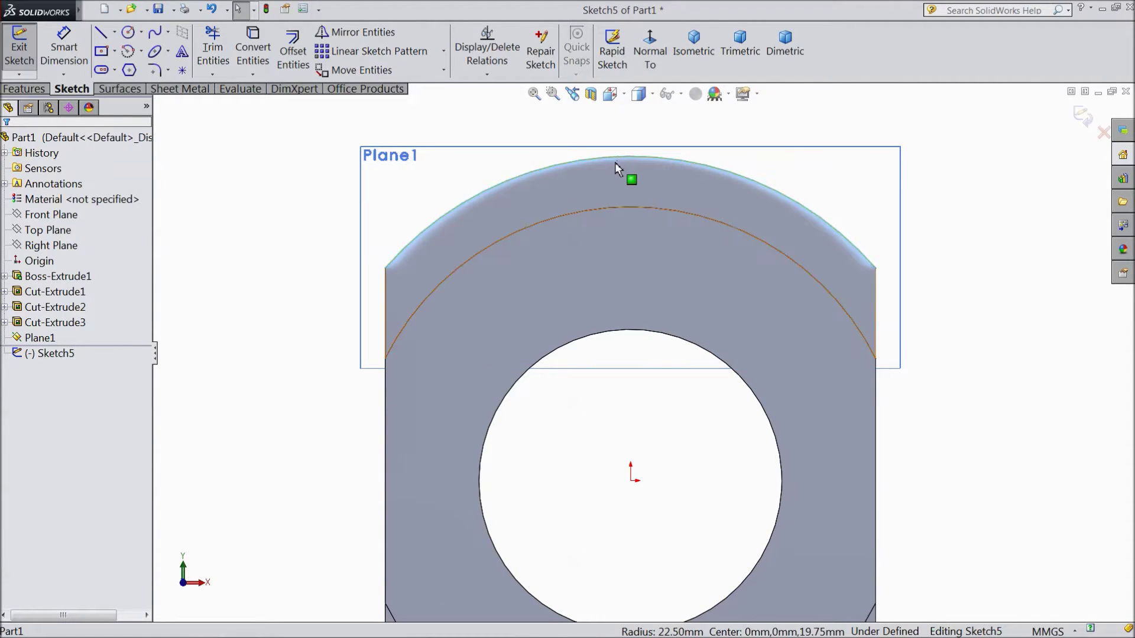
pyautogui.keyDown('ctrl'); pyautogui.click(392, 293); pyautogui.keyUp('ctrl')
pyautogui.keyDown('ctrl'); pyautogui.click(430, 299); pyautogui.keyUp('ctrl')
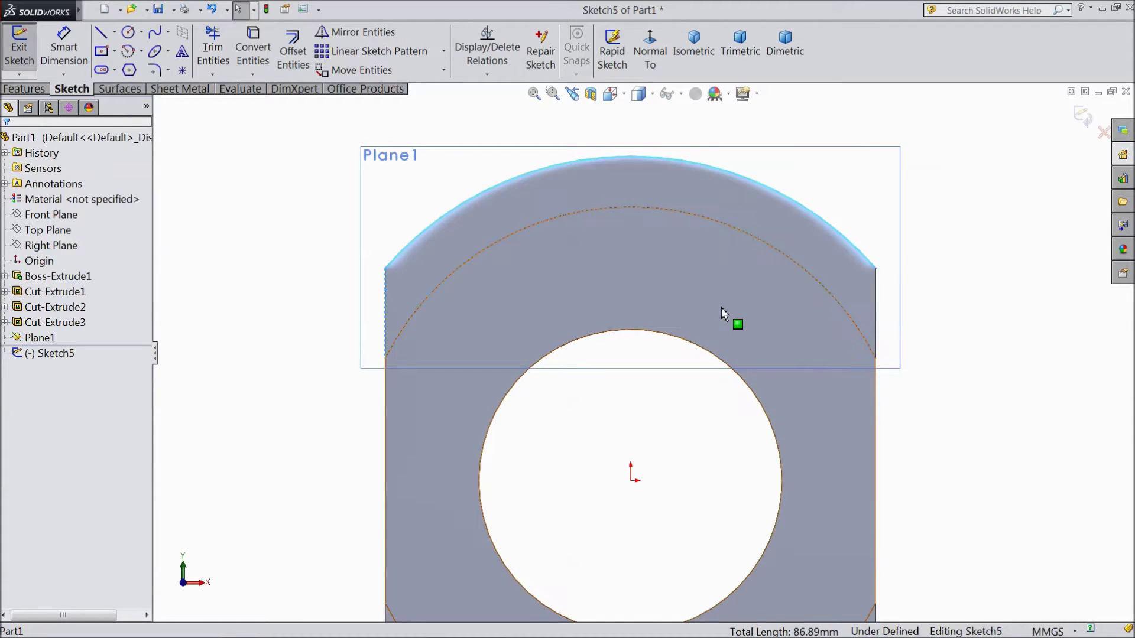
pyautogui.keyDown('ctrl'); pyautogui.click(877, 311); pyautogui.keyUp('ctrl')
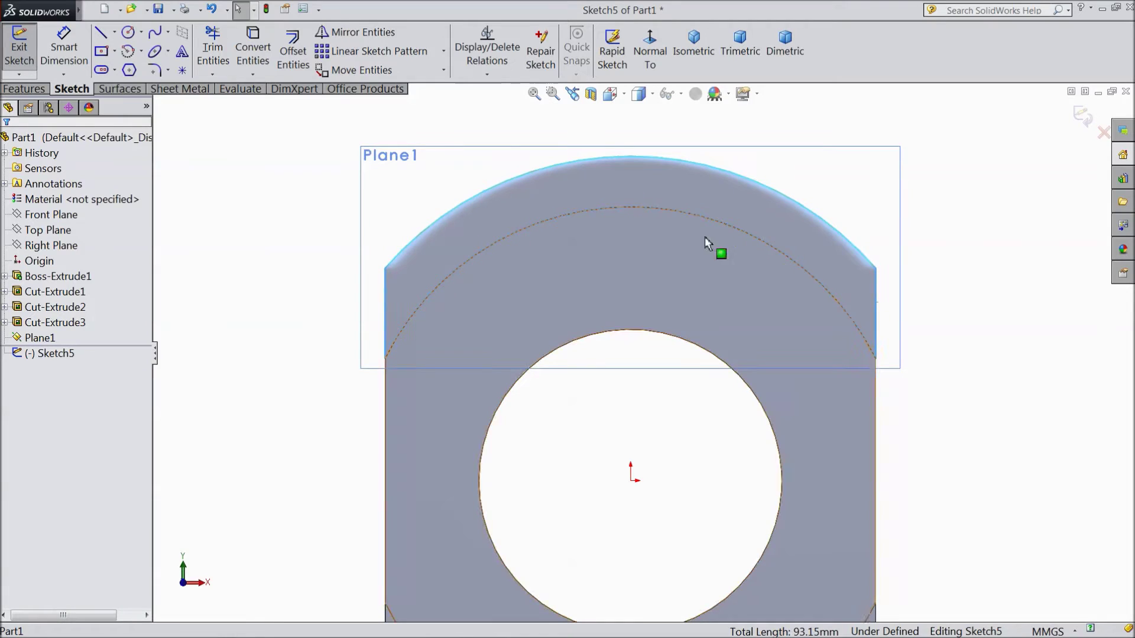
pyautogui.click(252, 56)
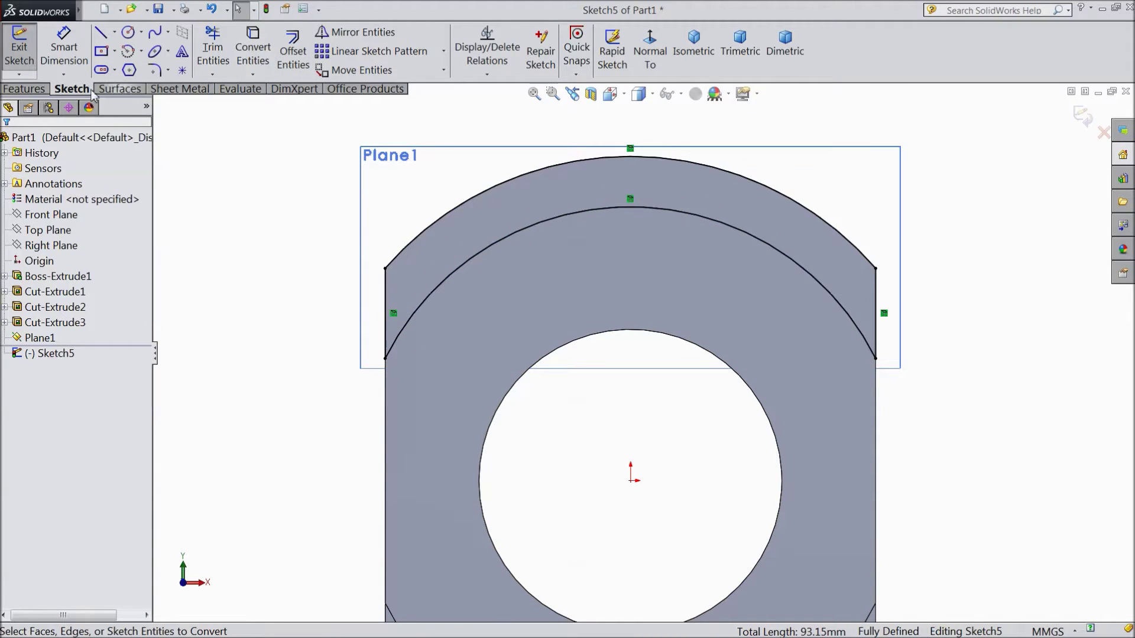
# - Cut the converted crescent profile 1.5 mm deep, blind from the offset plane, to form the first groove
pyautogui.click(24, 89)
pyautogui.click(247, 57)
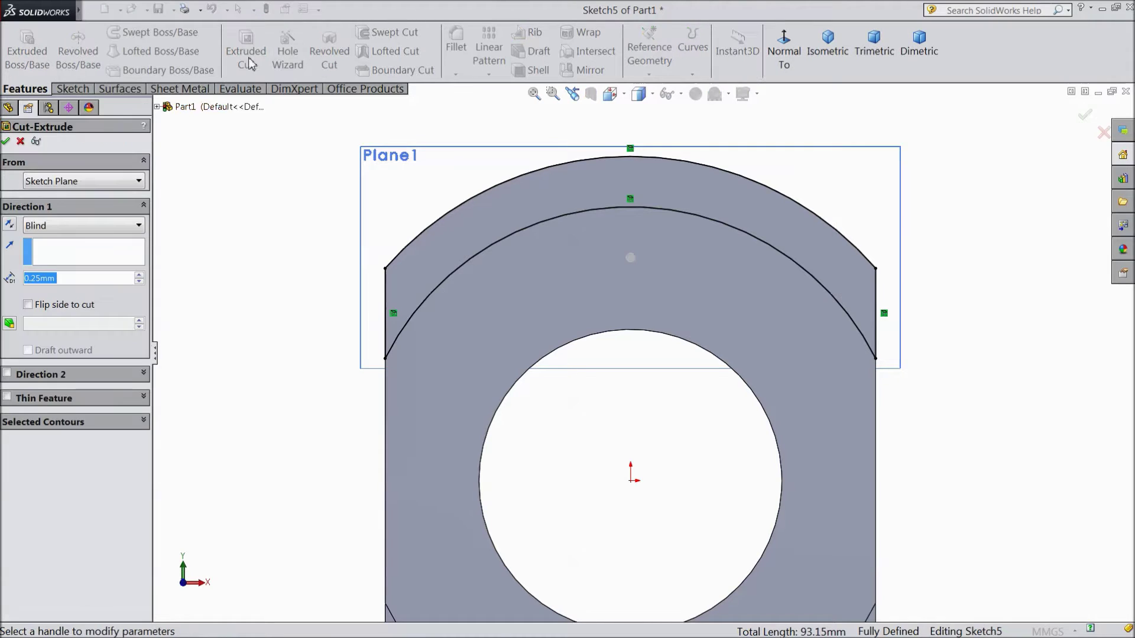
pyautogui.write('1.5')
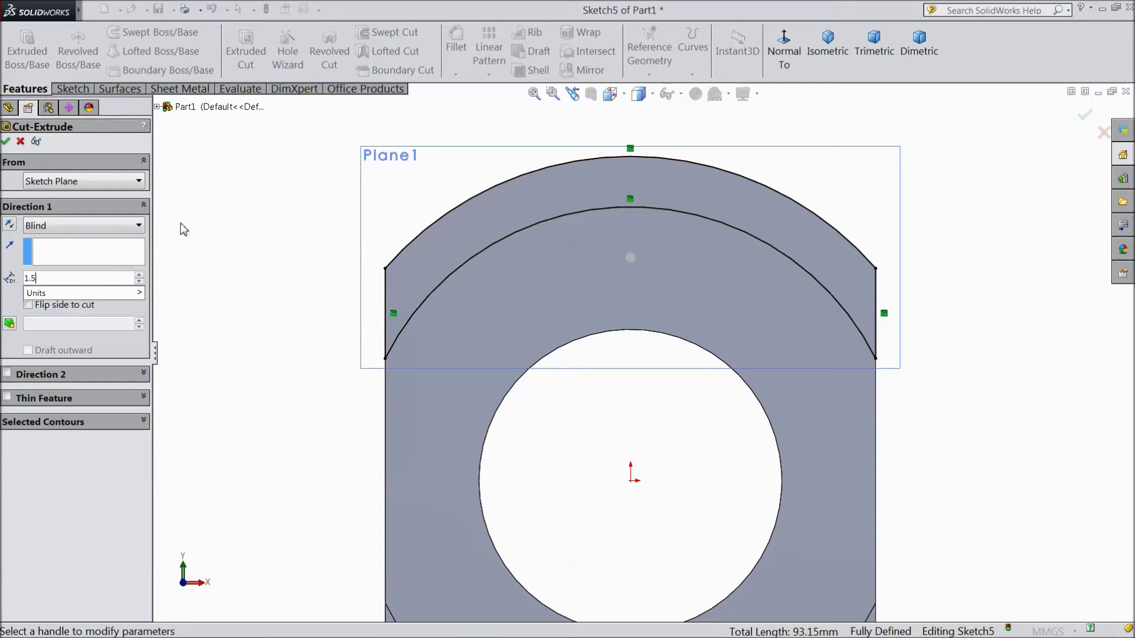
pyautogui.press('Return')
pyautogui.moveTo(296, 255); pyautogui.dragTo(233, 260, button='middle')
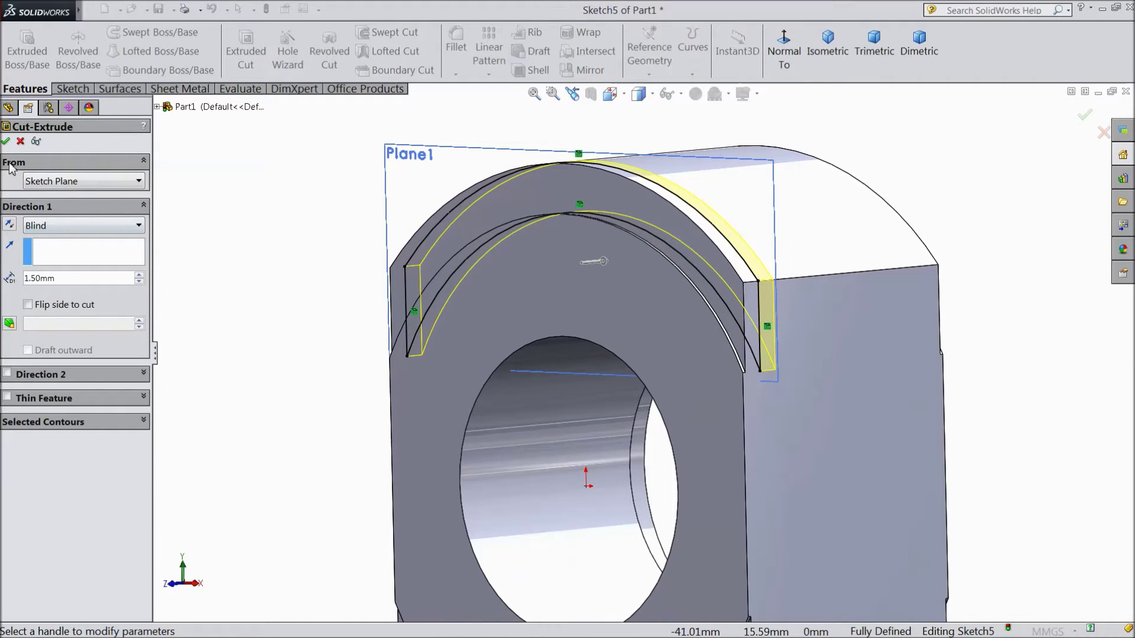
pyautogui.click(6, 141)
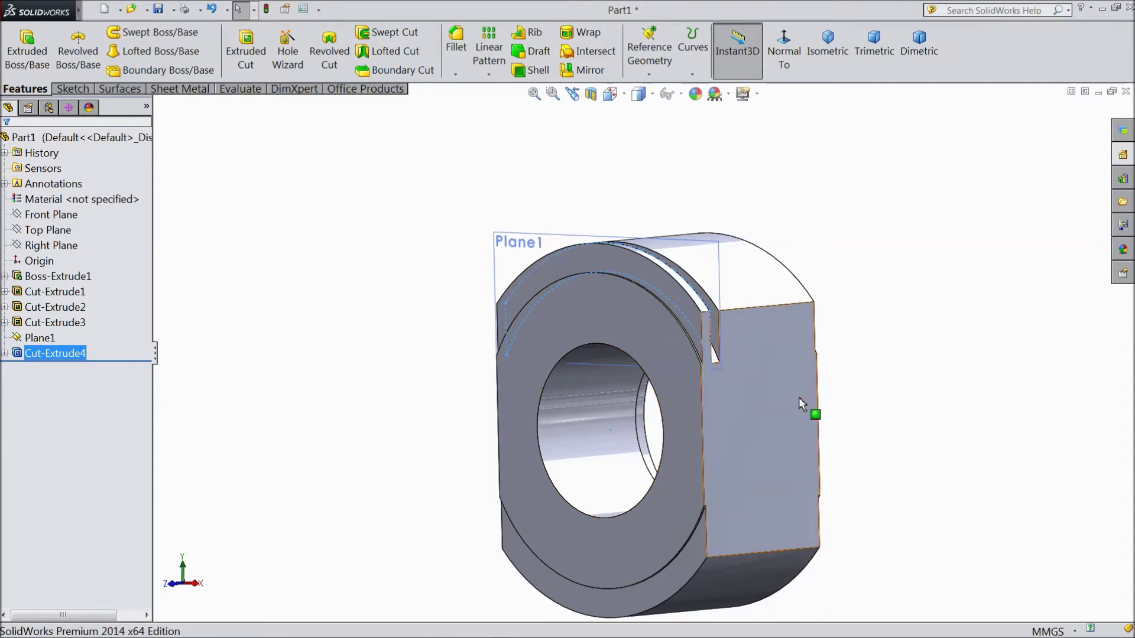
# - Pattern the groove cut linearly along the part's thickness edge with 3 mm spacing and 6 instances
pyautogui.scroll(-3, 798, 400)
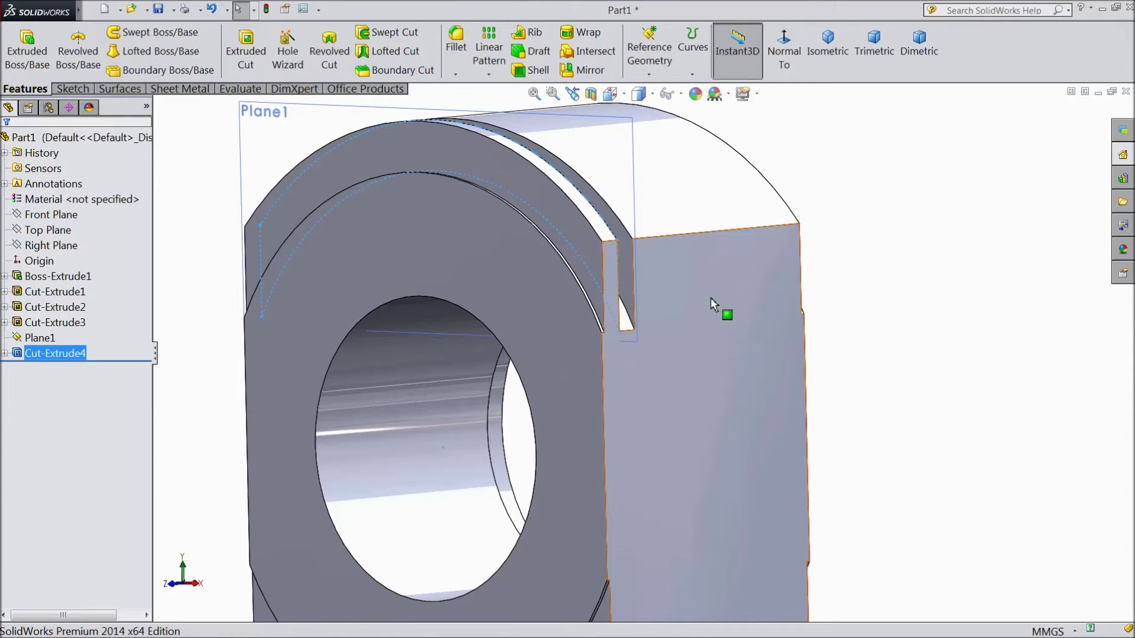
pyautogui.scroll(2, 710, 297)
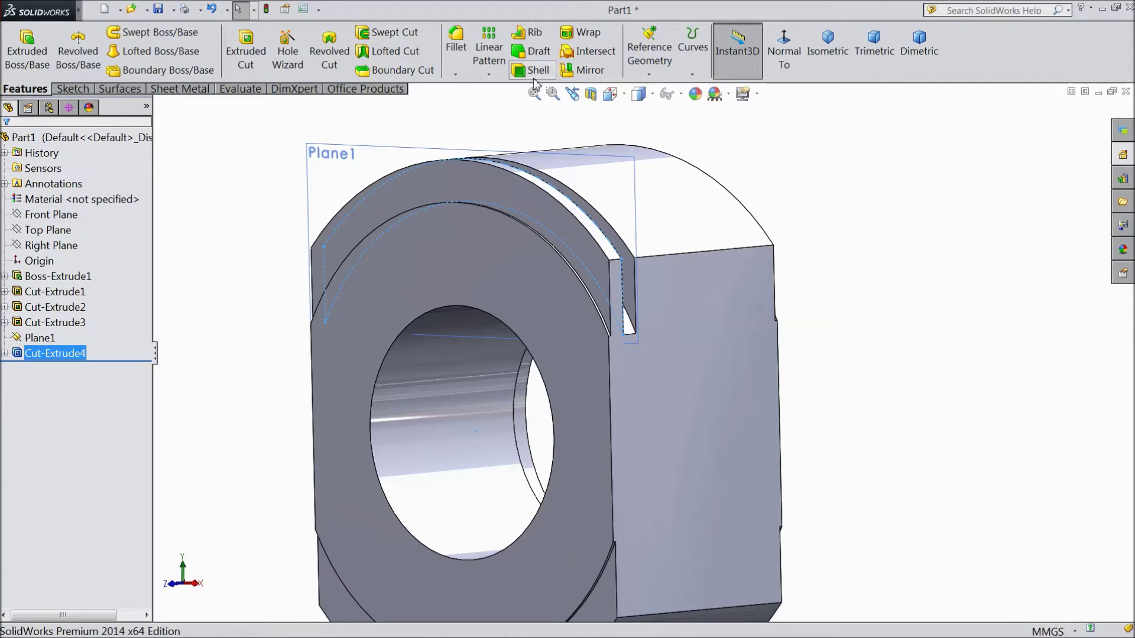
pyautogui.click(489, 61)
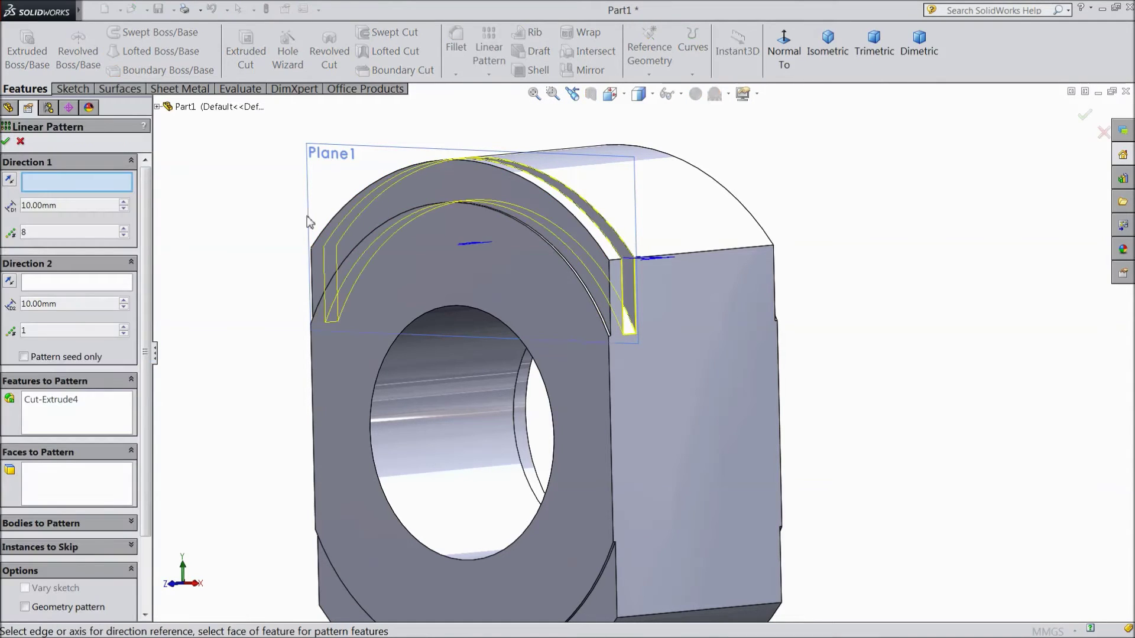
pyautogui.click(702, 254)
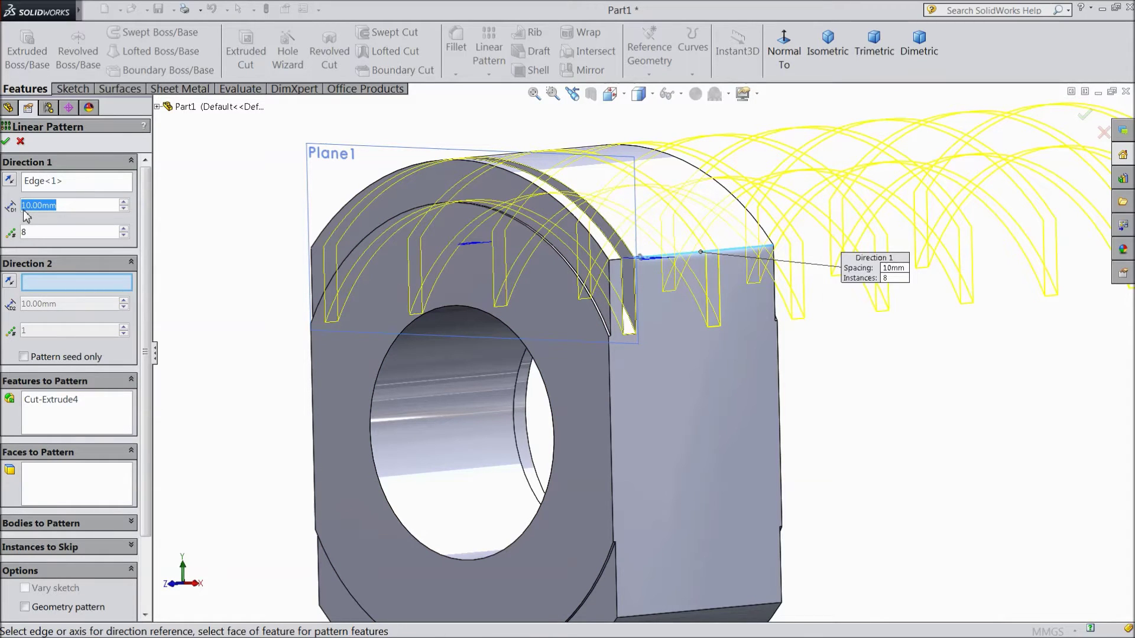
pyautogui.write('3')
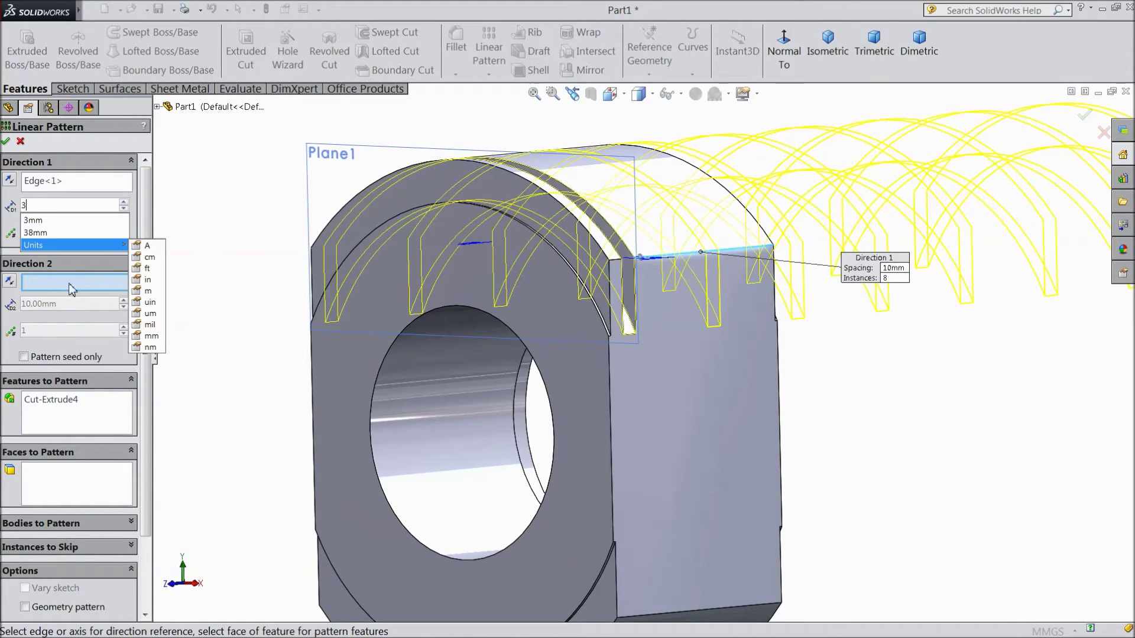
pyautogui.press('Return')
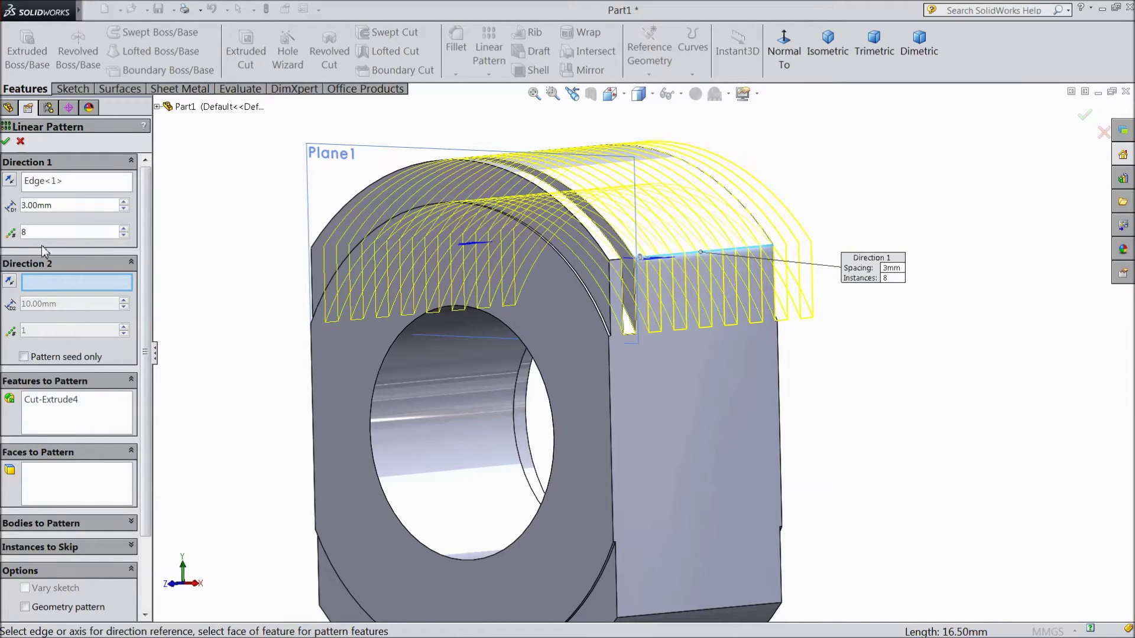
pyautogui.click(124, 236)
pyautogui.click(124, 236)
pyautogui.scroll(3, 251, 304)
pyautogui.moveTo(251, 304); pyautogui.dragTo(264, 329, button='middle')
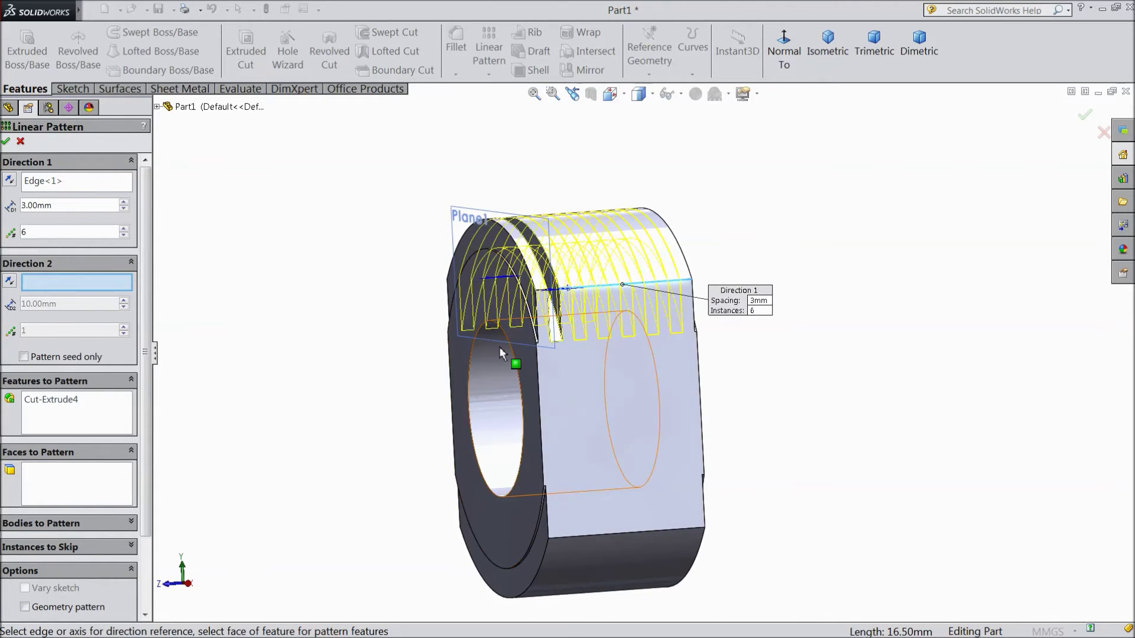
pyautogui.scroll(-2, 591, 347)
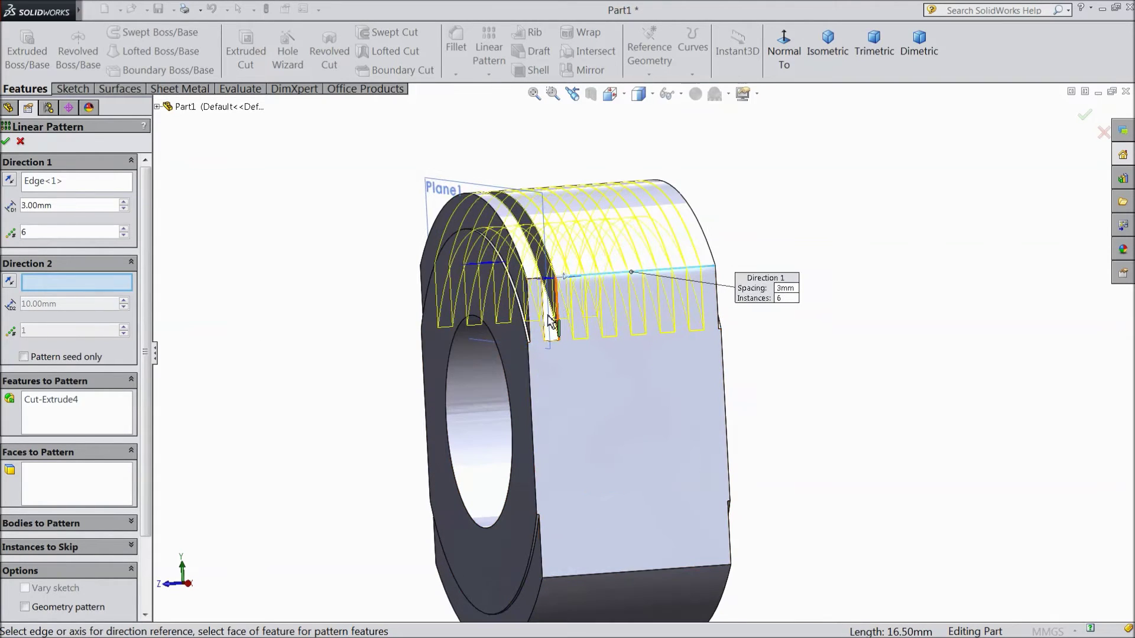
pyautogui.click(5, 141)
# - Mirror the linear groove pattern about the Top Plane onto the opposite curved side of the part
pyautogui.scroll(3, 285, 293)
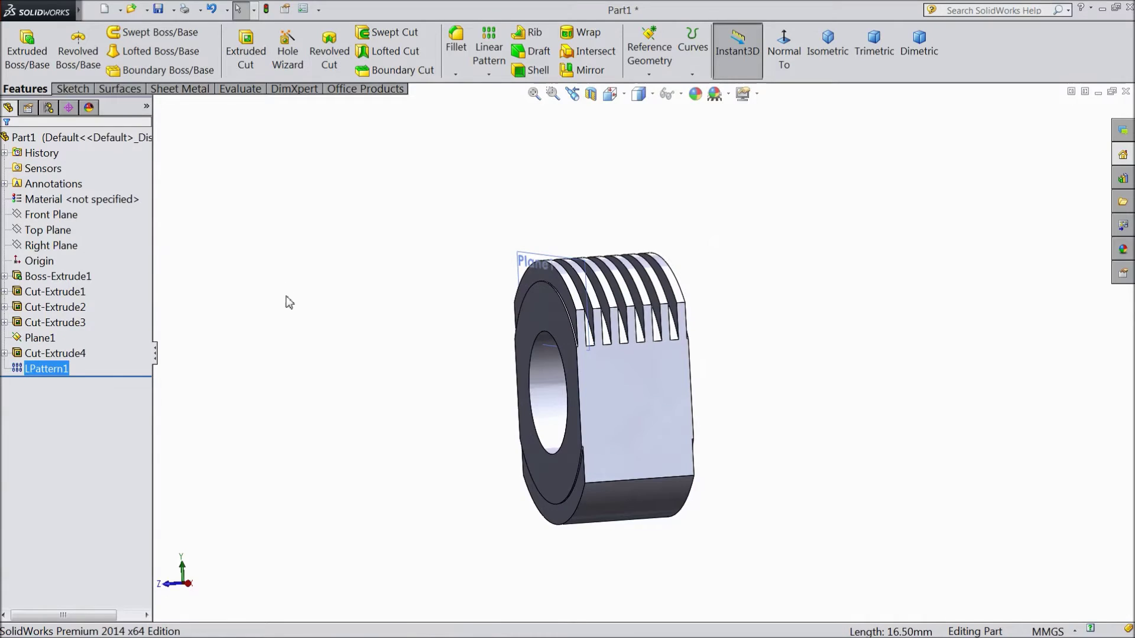
pyautogui.moveTo(315, 334); pyautogui.dragTo(363, 304, button='middle')
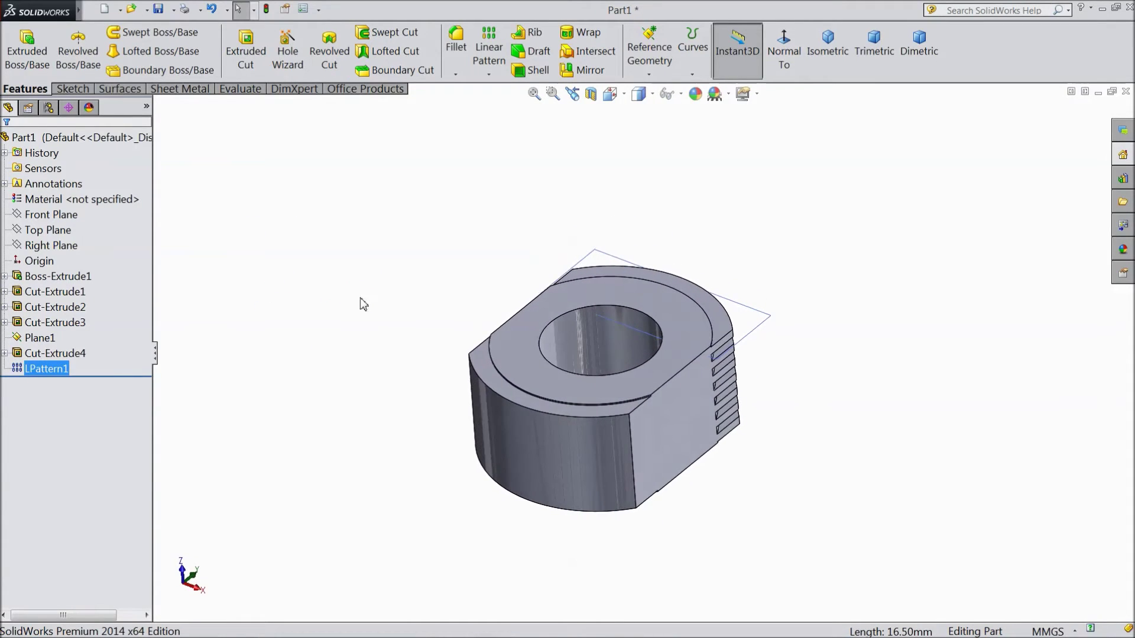
pyautogui.scroll(-1, 548, 405)
pyautogui.moveTo(413, 415); pyautogui.dragTo(390, 401, button='middle')
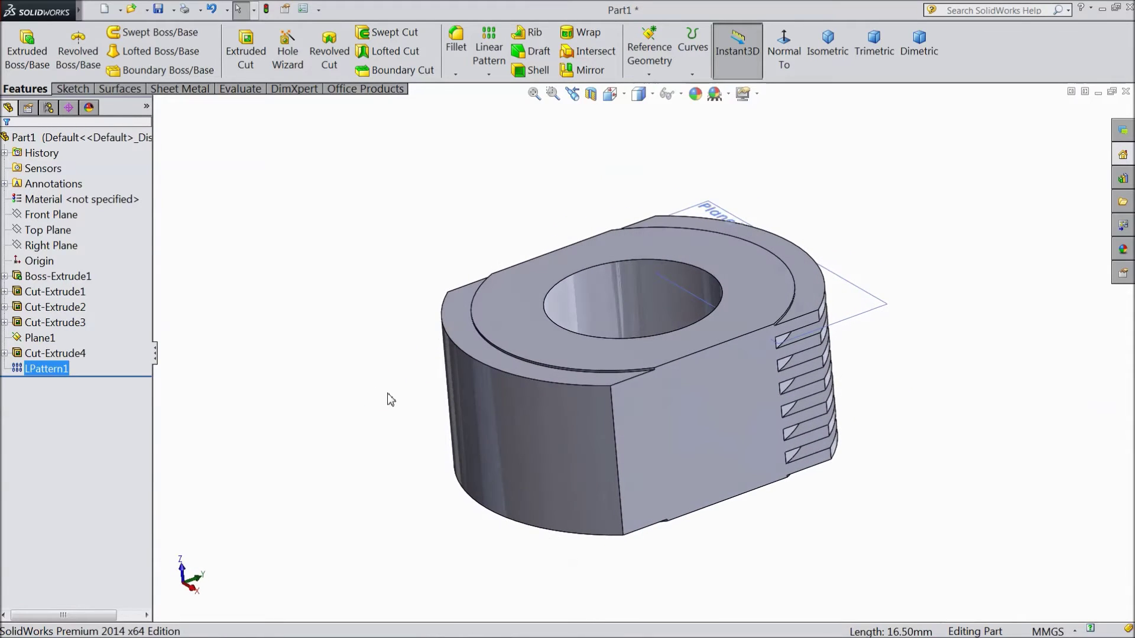
pyautogui.click(61, 232)
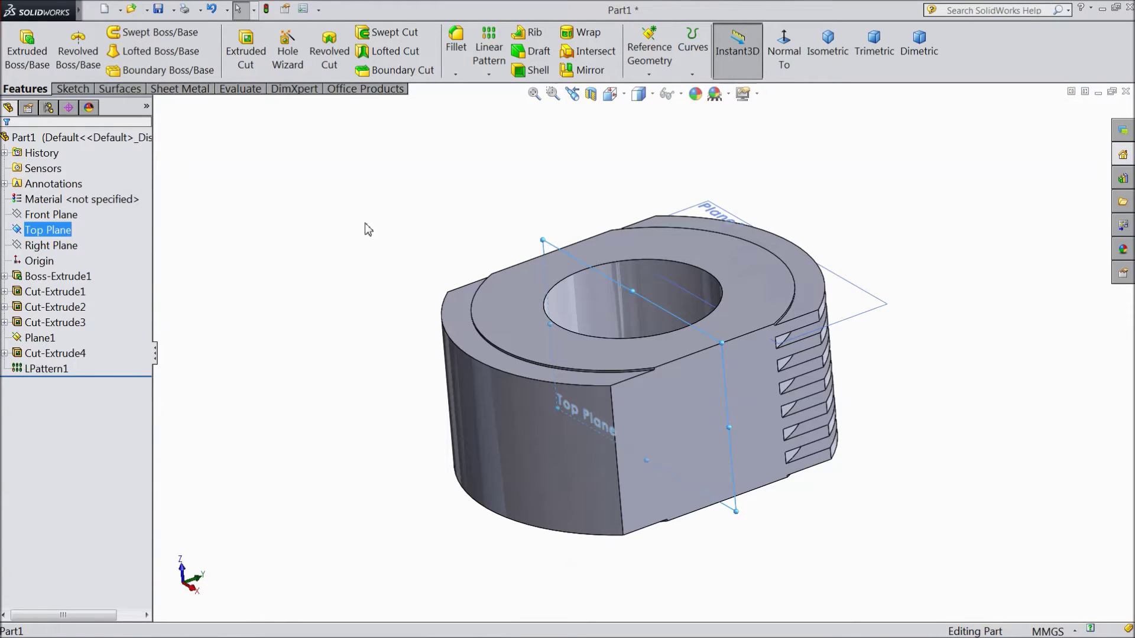
pyautogui.click(650, 69)
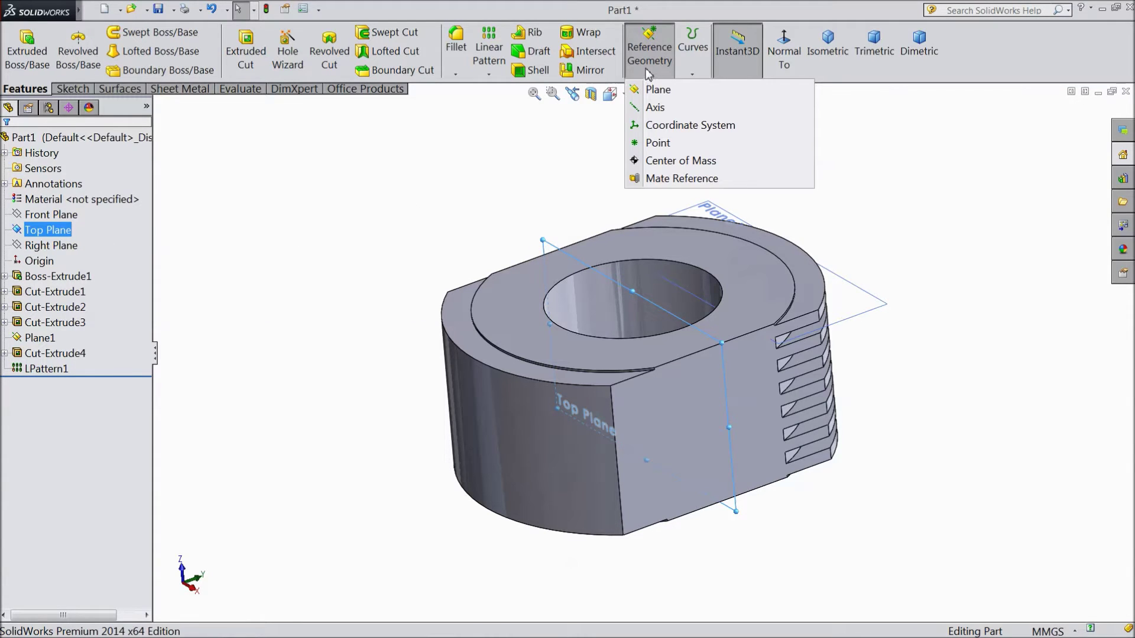
pyautogui.click(582, 71)
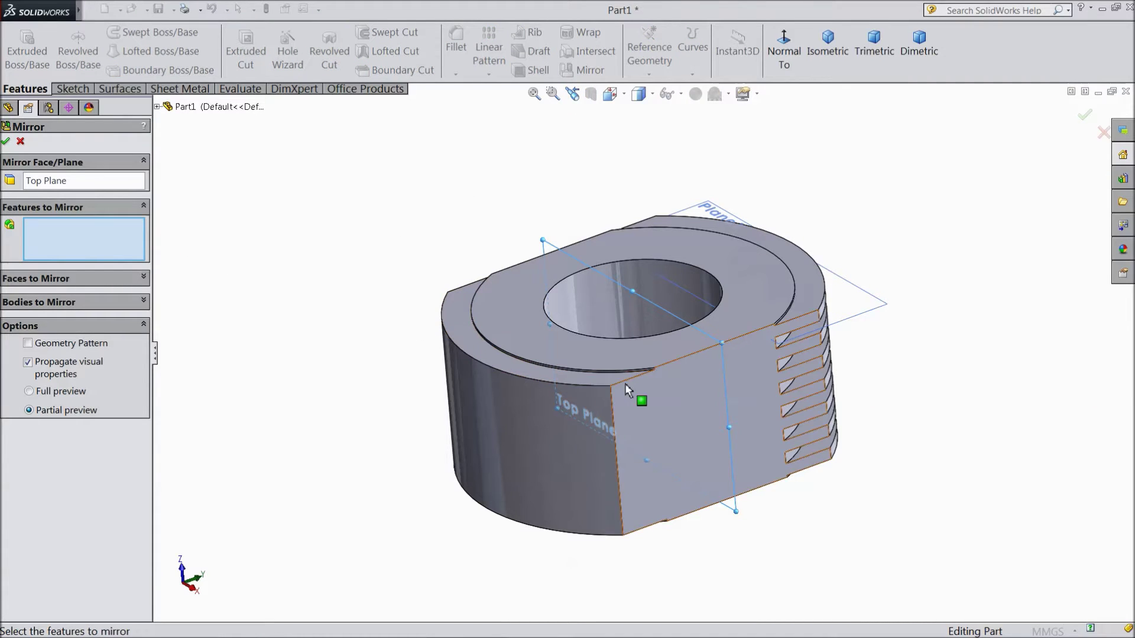
pyautogui.click(158, 107)
pyautogui.click(206, 338)
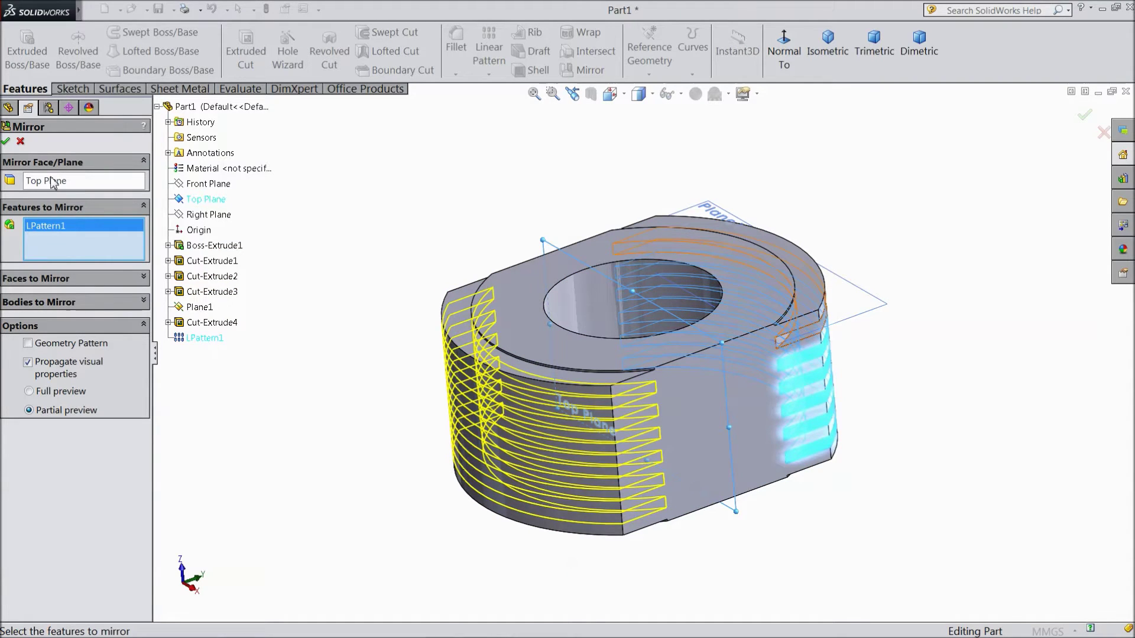
pyautogui.click(5, 140)
pyautogui.moveTo(232, 281); pyautogui.dragTo(224, 326, button='middle')
# - Start a sketch on the flat side face and draw a circle about 7.7 mm in diameter near its centre
pyautogui.click(712, 446)
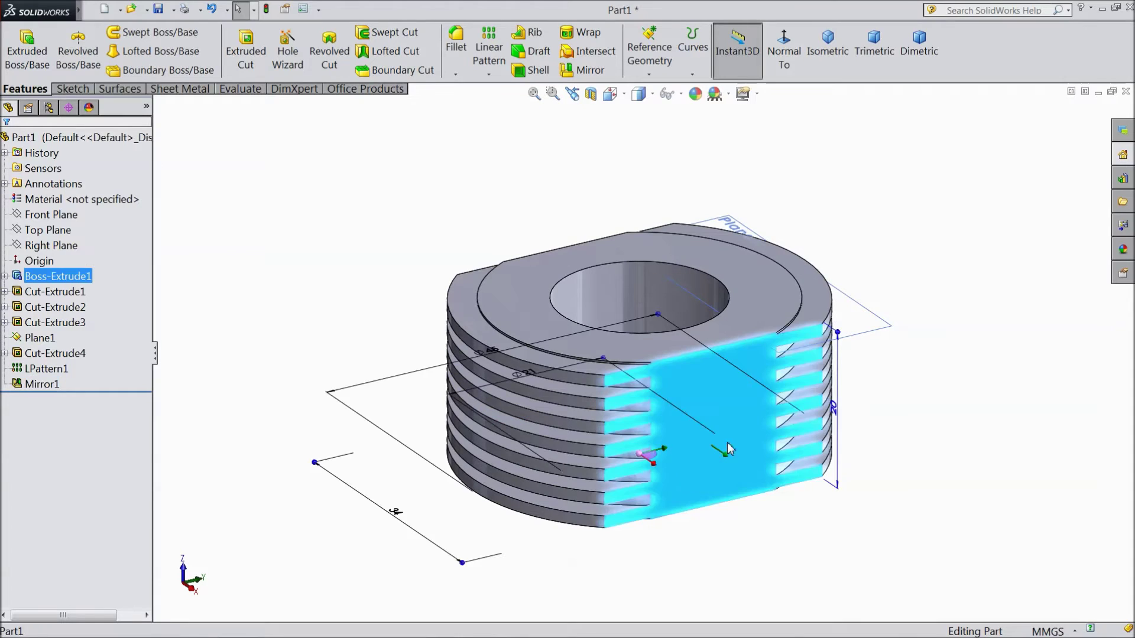
pyautogui.click(761, 414)
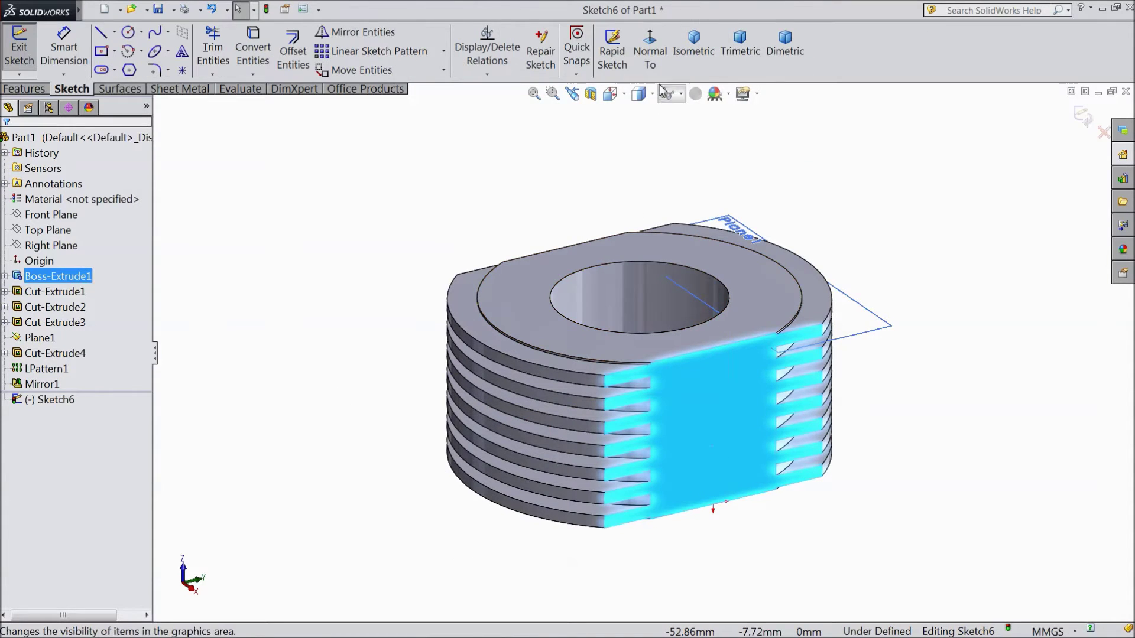
pyautogui.click(651, 64)
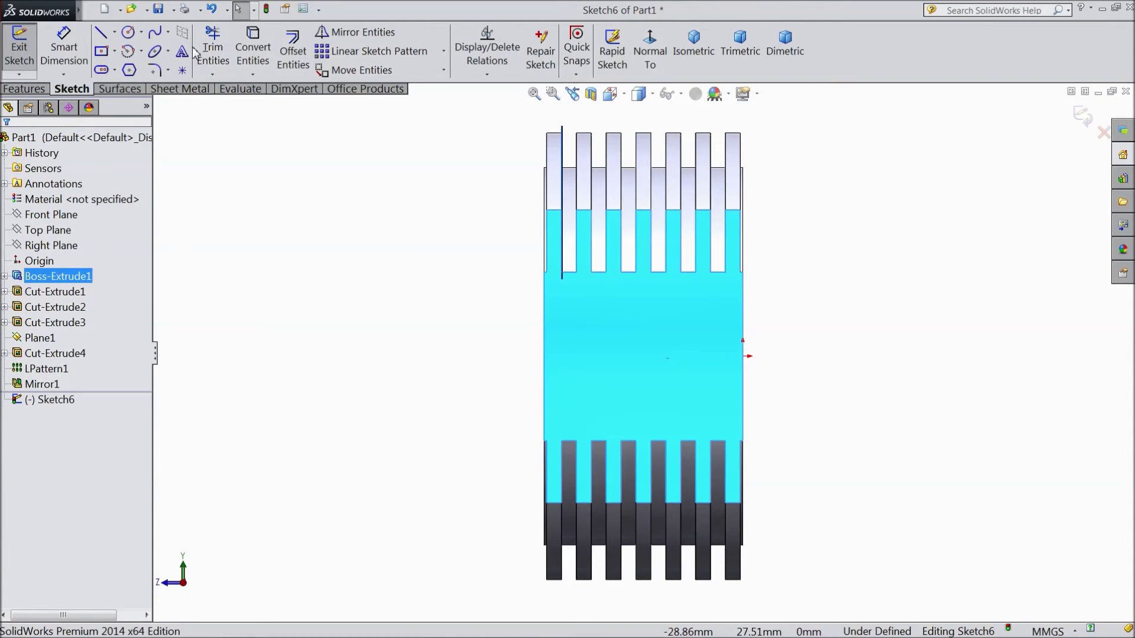
pyautogui.click(128, 32)
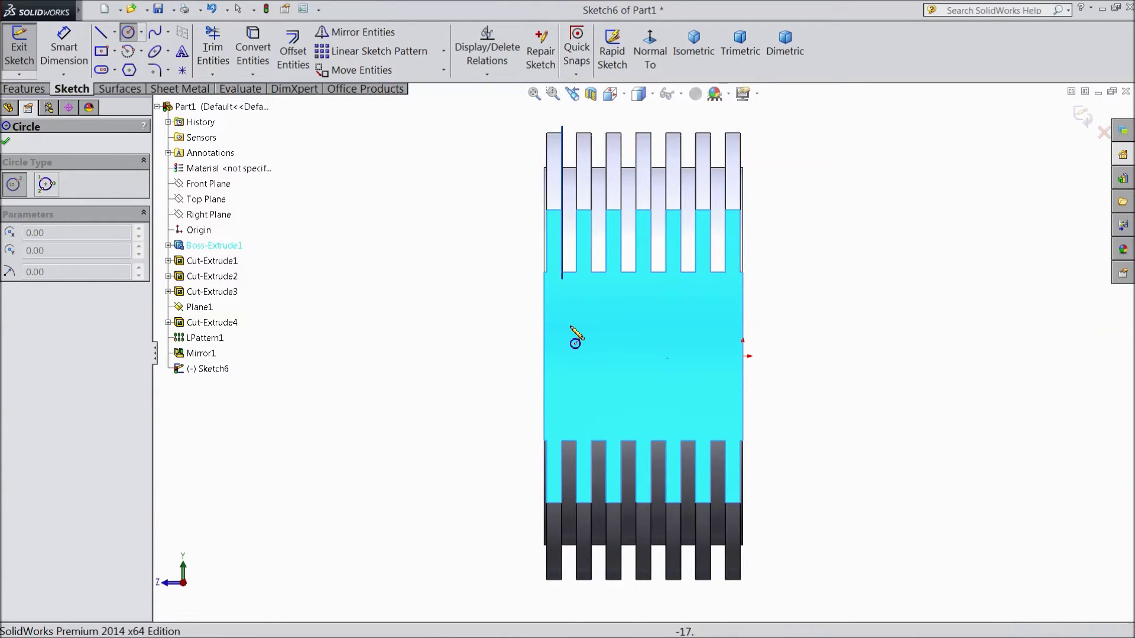
pyautogui.click(649, 356)
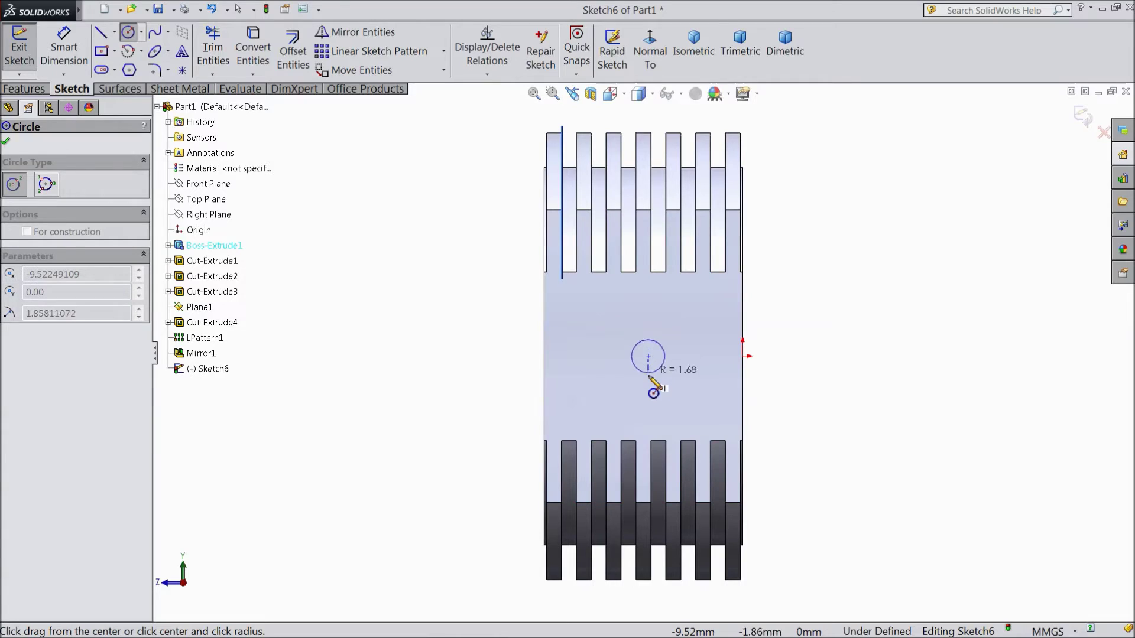
pyautogui.click(651, 395)
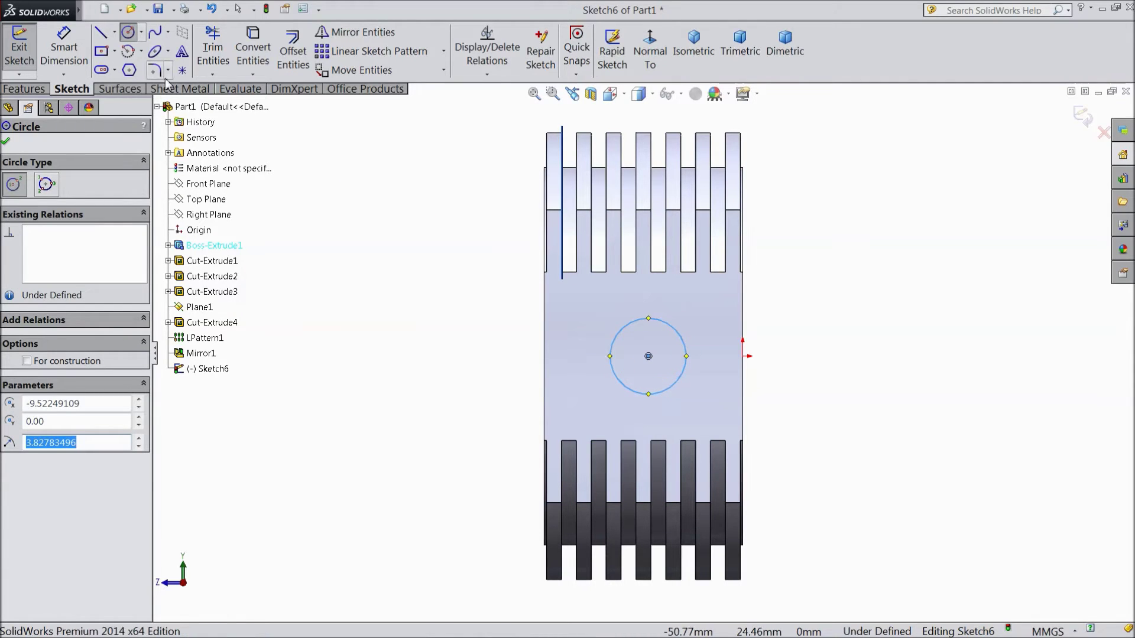
pyautogui.press('Escape')
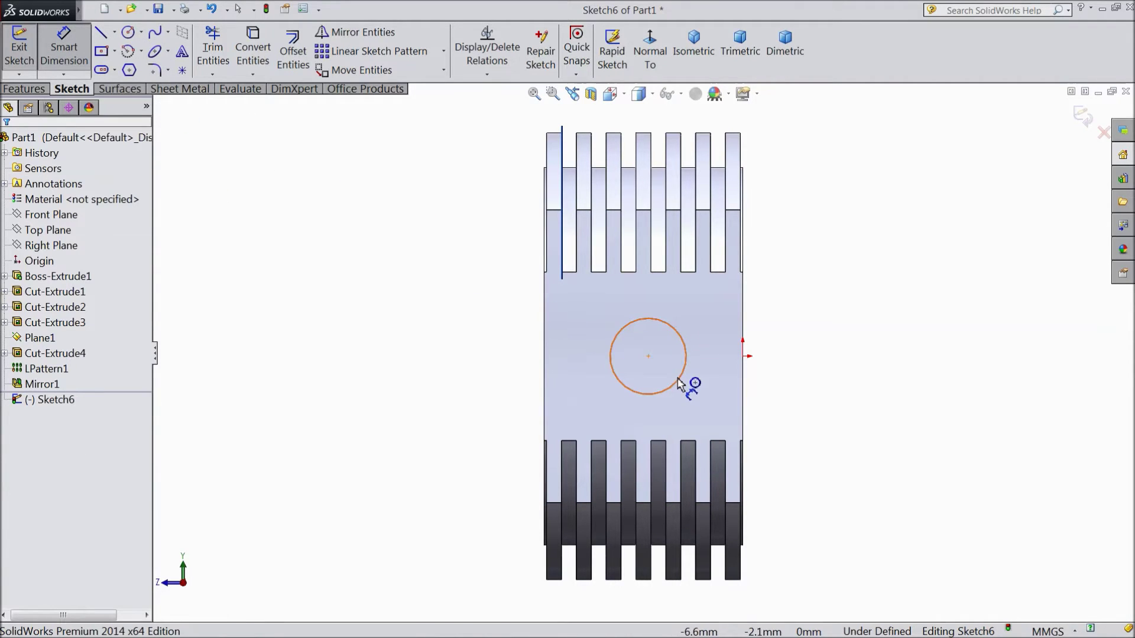
# - Dimension the circle's diameter as 8 mm and place its centre 10 mm from the flat face's edge at the origin
pyautogui.click(615, 371)
pyautogui.click(511, 358)
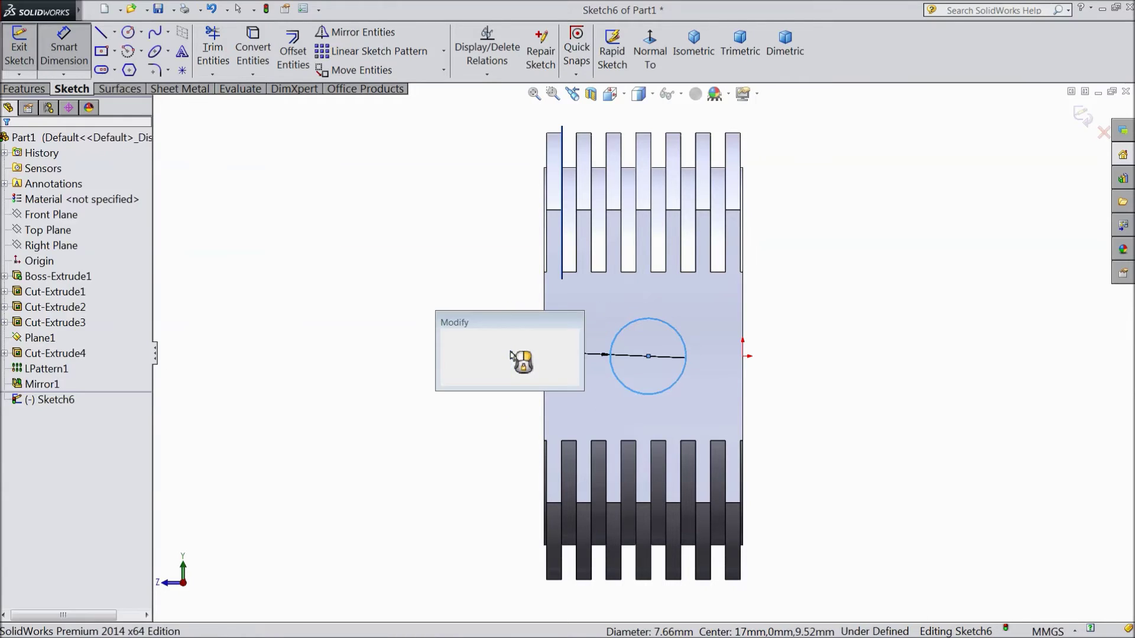
pyautogui.write('8')
pyautogui.click(448, 339)
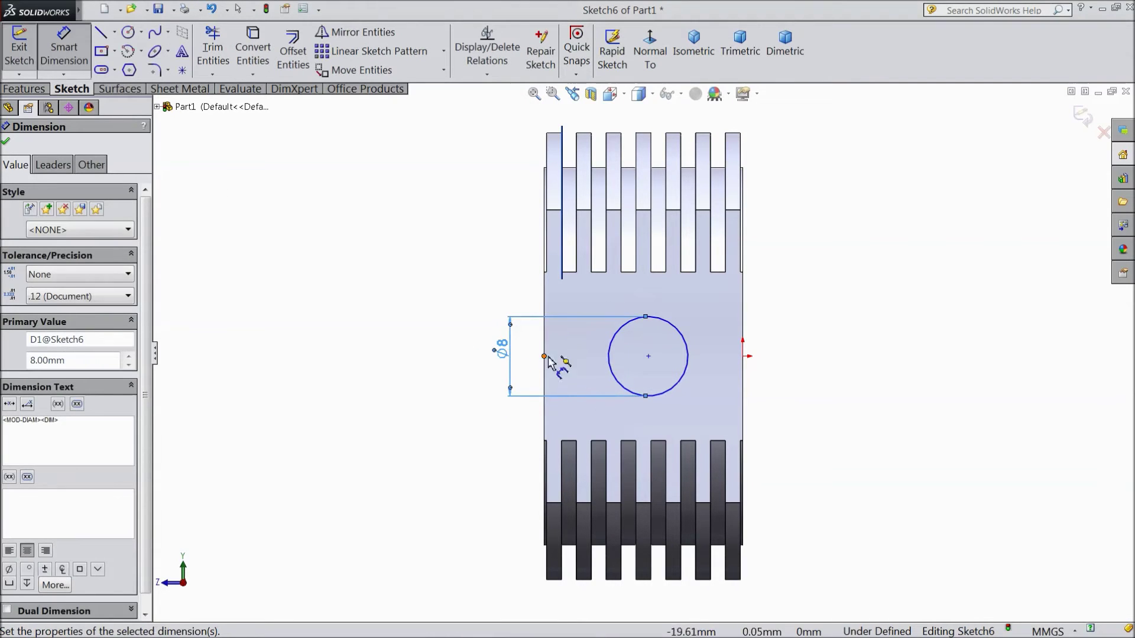
pyautogui.click(649, 358)
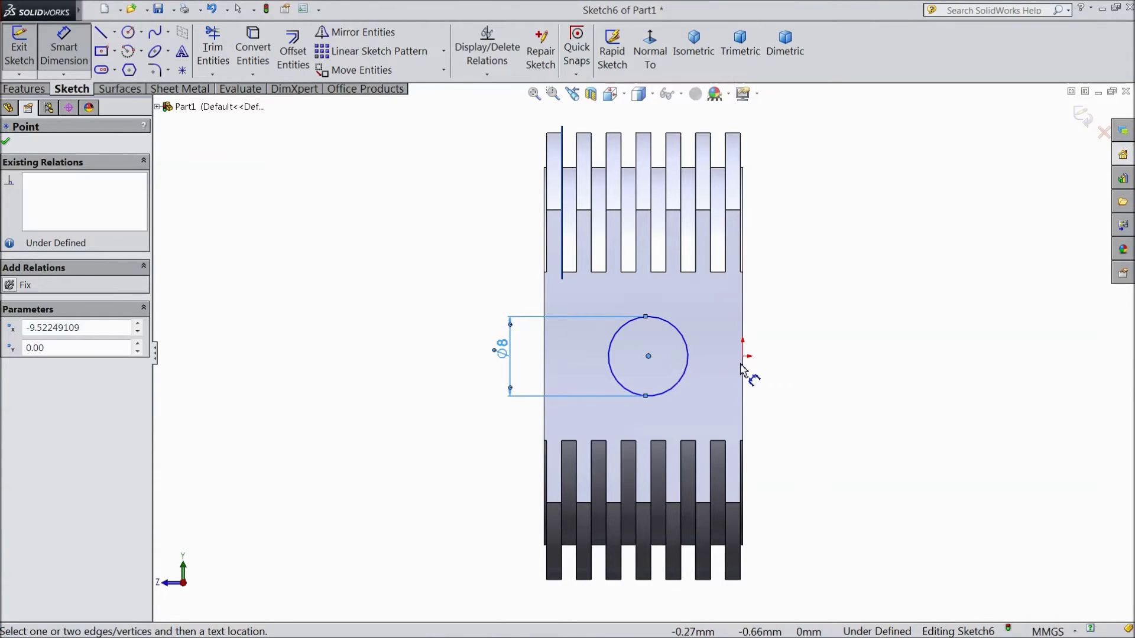
pyautogui.click(742, 373)
pyautogui.click(796, 354)
pyautogui.write('10')
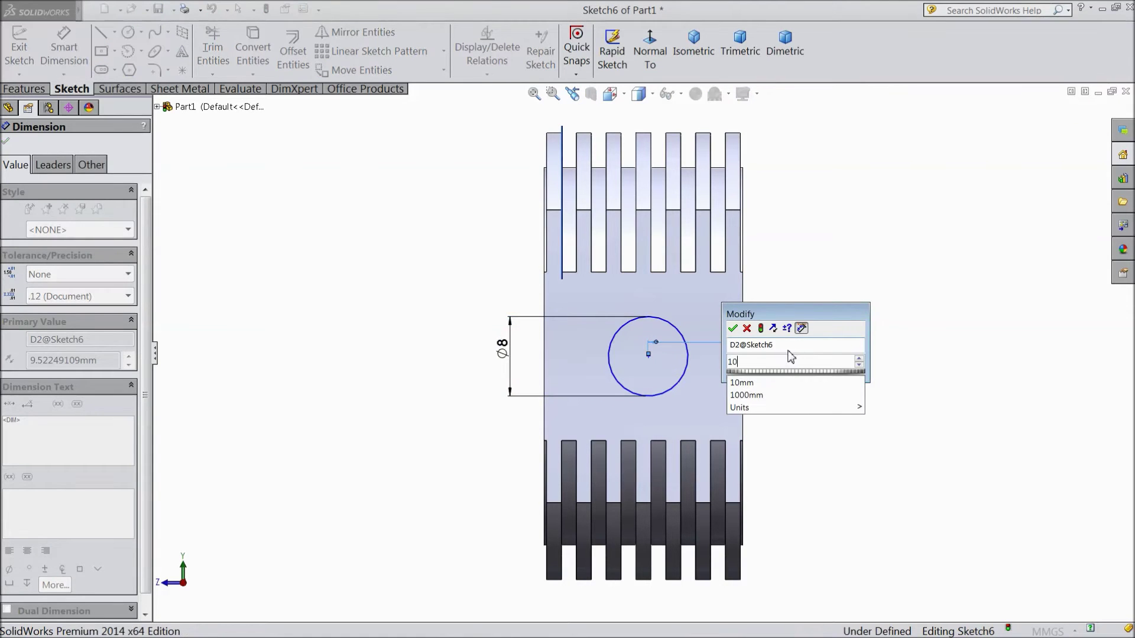
pyautogui.click(733, 328)
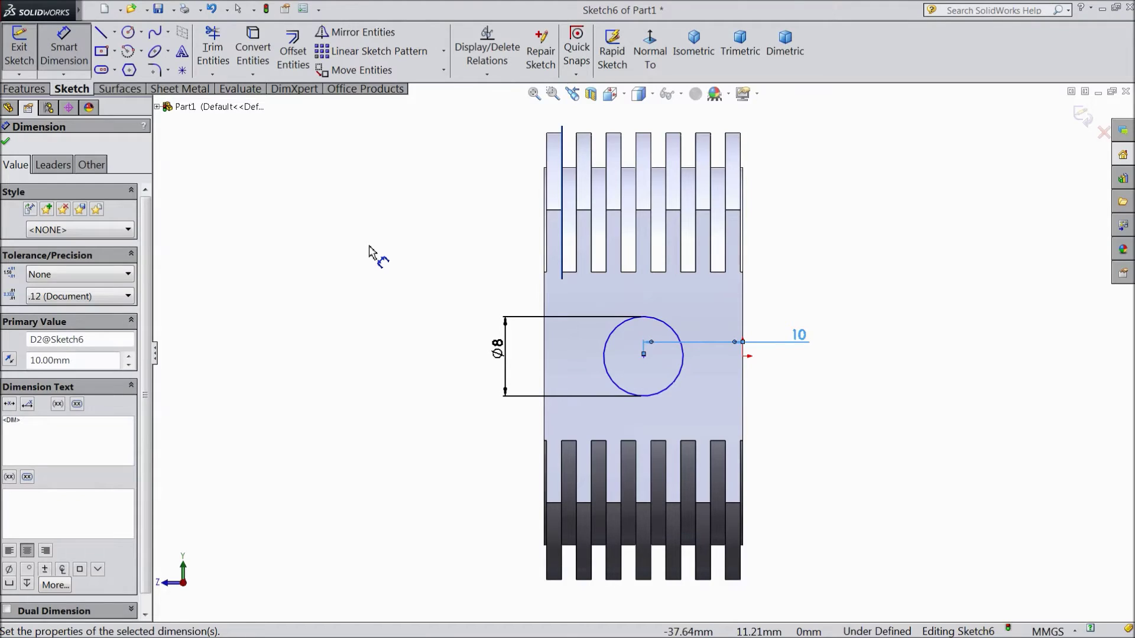
pyautogui.click(13, 143)
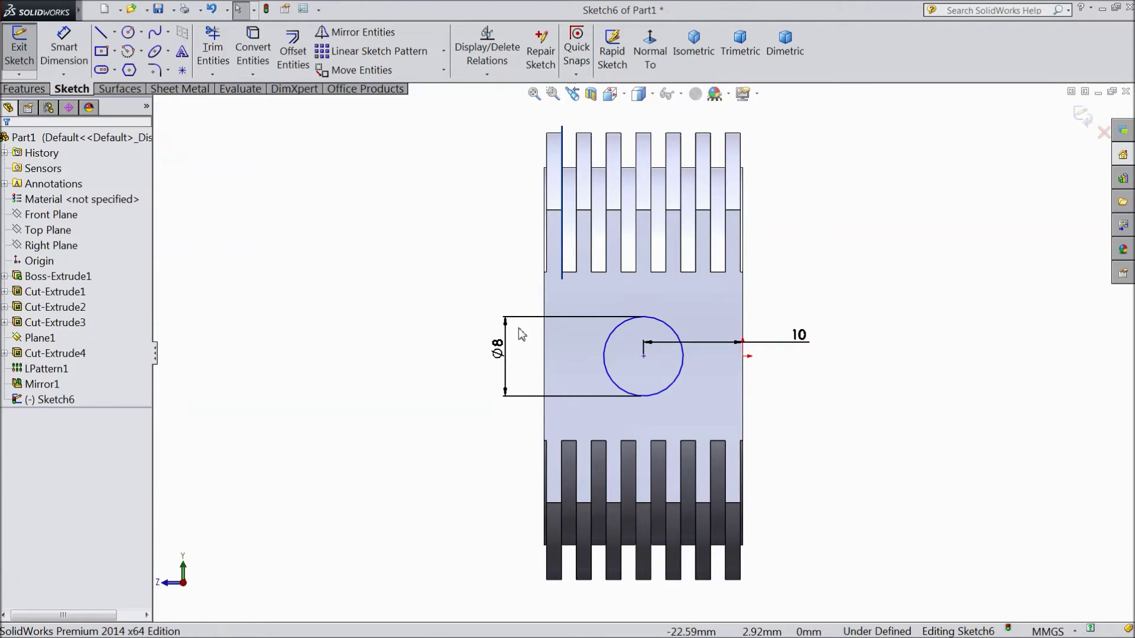
# - Add a horizontal relation between the circle's centre and the origin
pyautogui.click(643, 357)
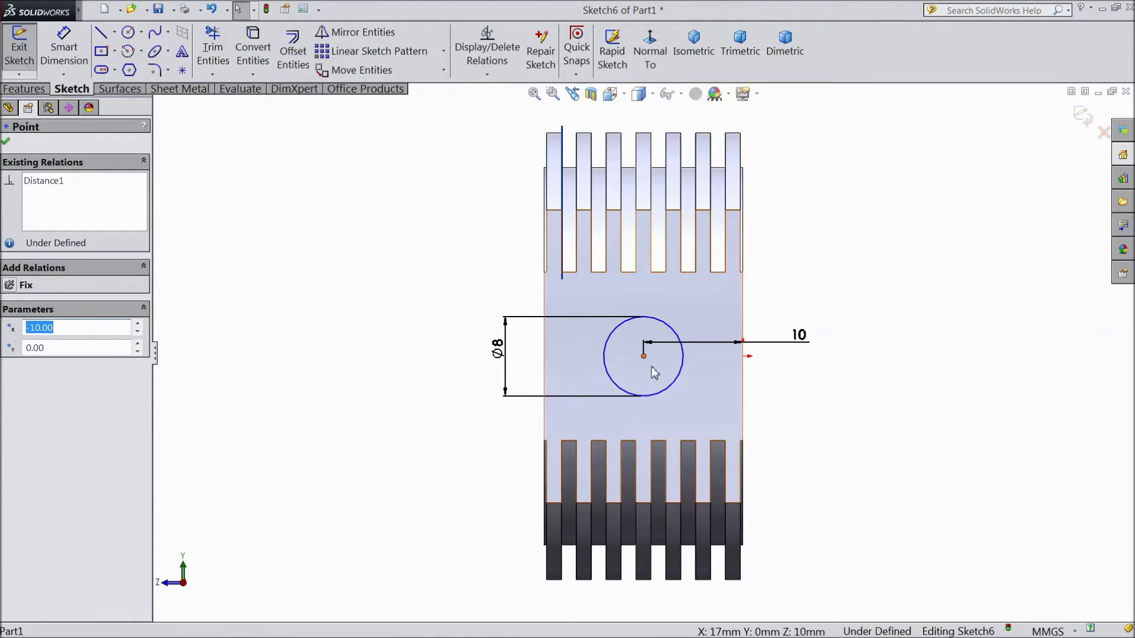
pyautogui.keyDown('ctrl'); pyautogui.click(743, 357); pyautogui.keyUp('ctrl')
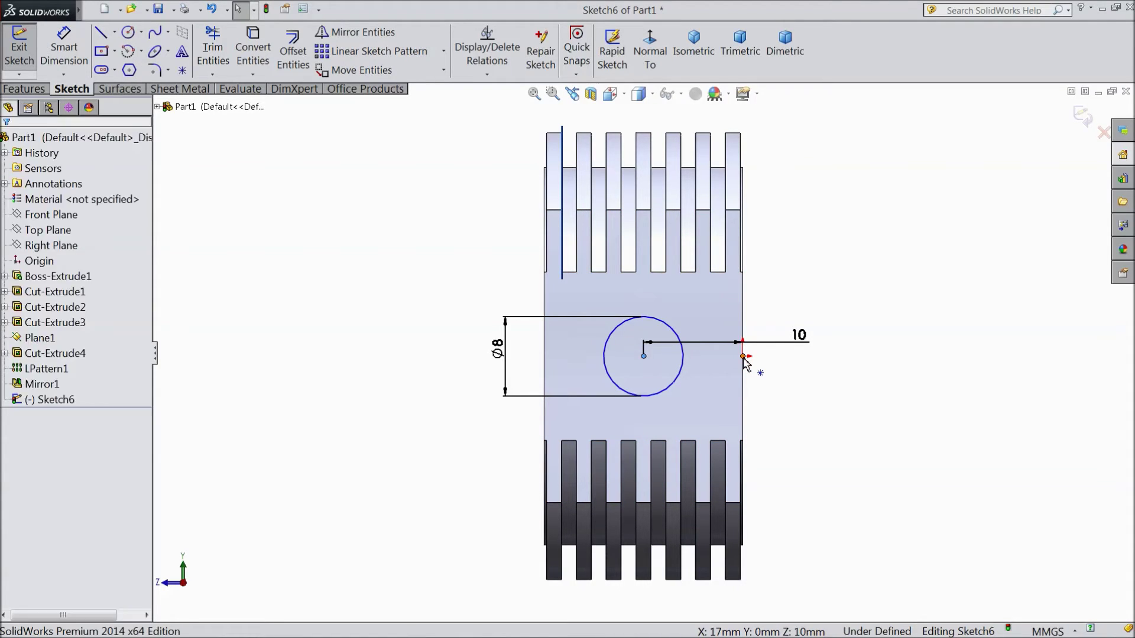
pyautogui.click(739, 322)
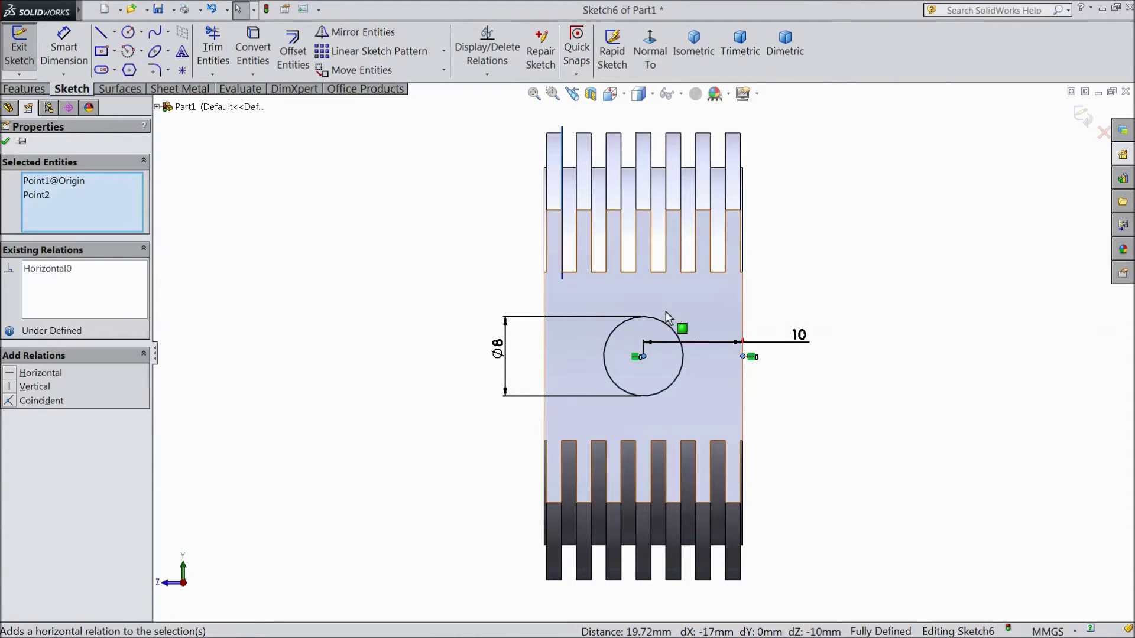
pyautogui.click(7, 143)
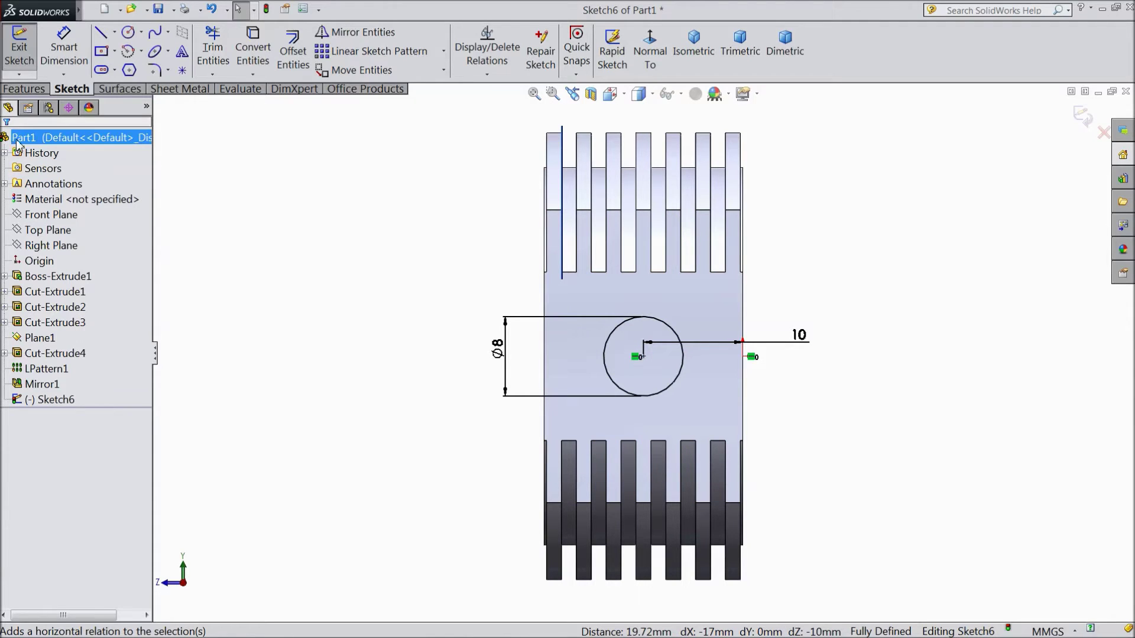
# - Cut the 8 mm circle from the flat face into the central bore with an Up To Next extruded cut
pyautogui.click(27, 90)
pyautogui.click(246, 51)
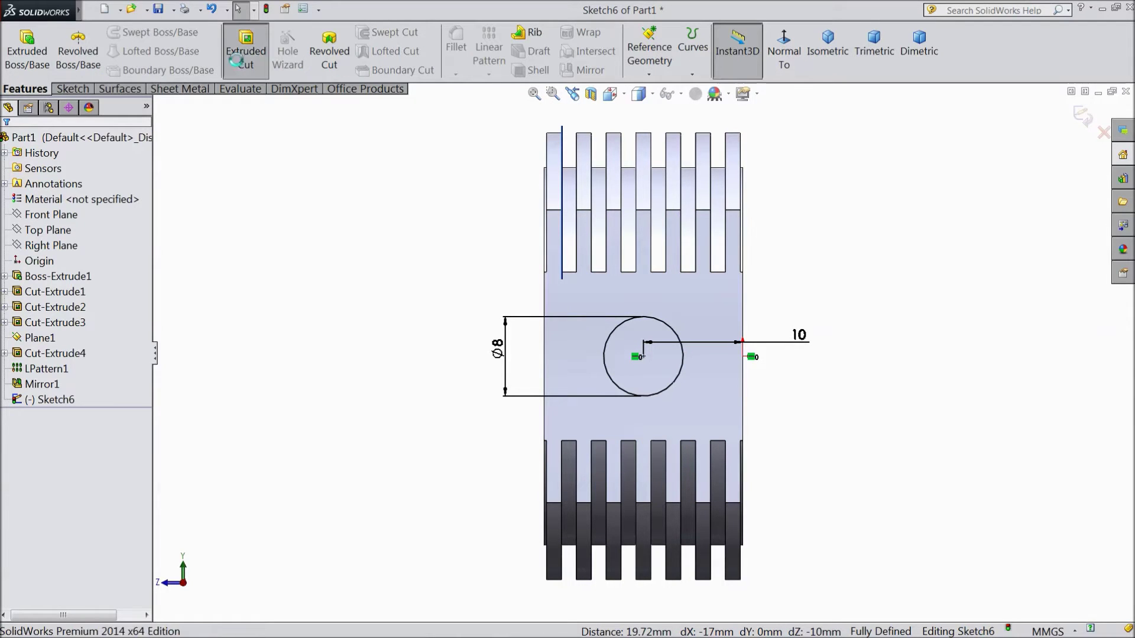
pyautogui.click(77, 226)
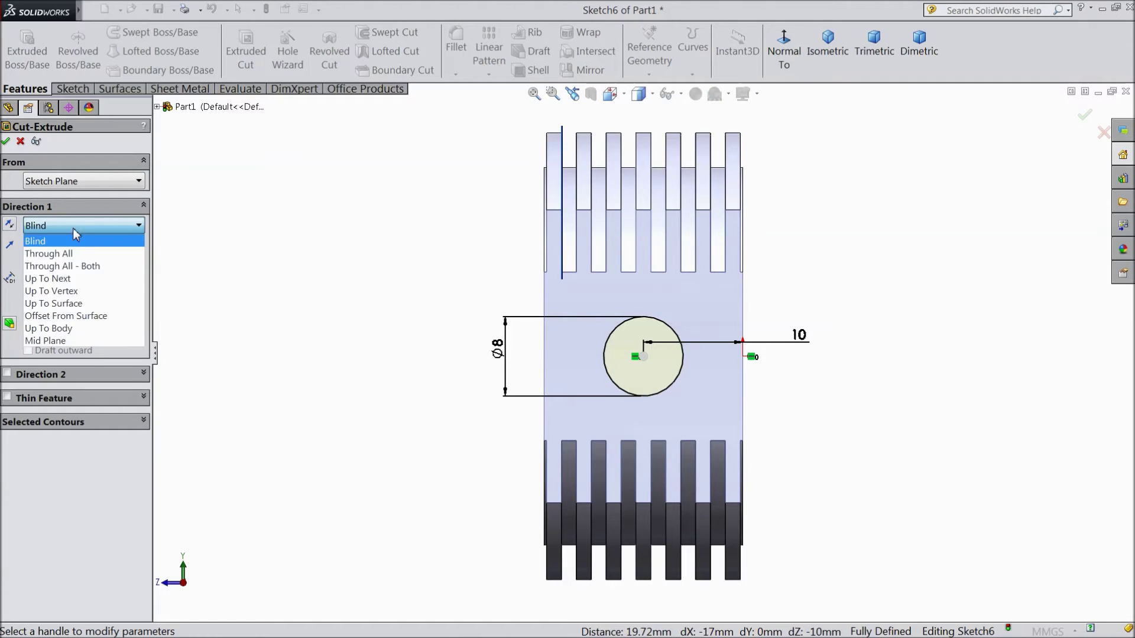
pyautogui.click(74, 282)
pyautogui.moveTo(203, 310); pyautogui.dragTo(408, 307, button='middle')
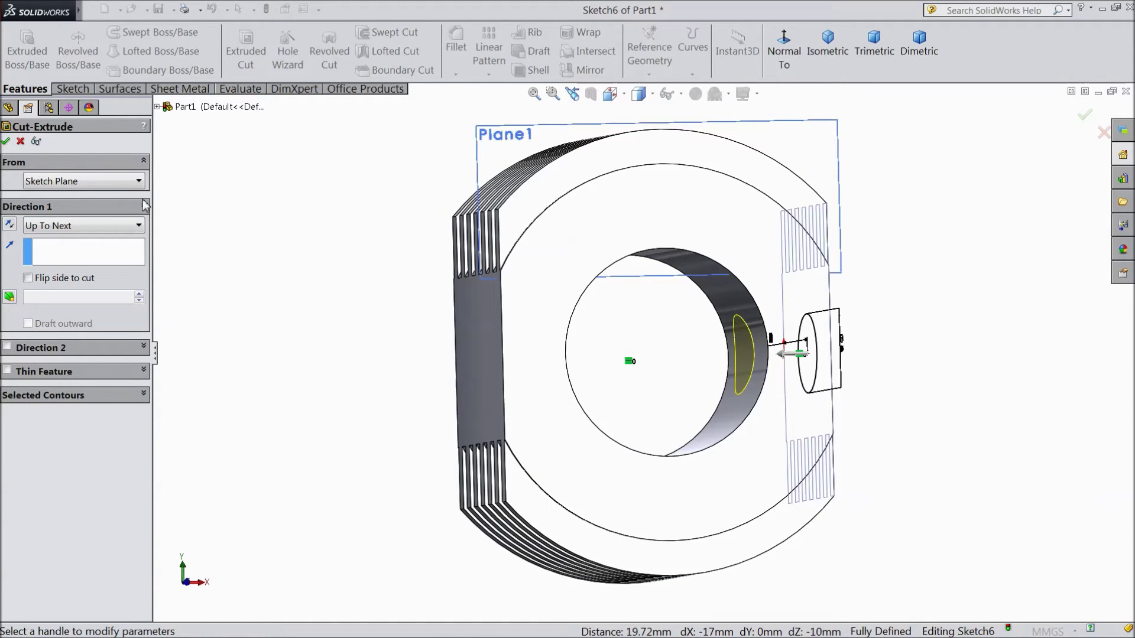
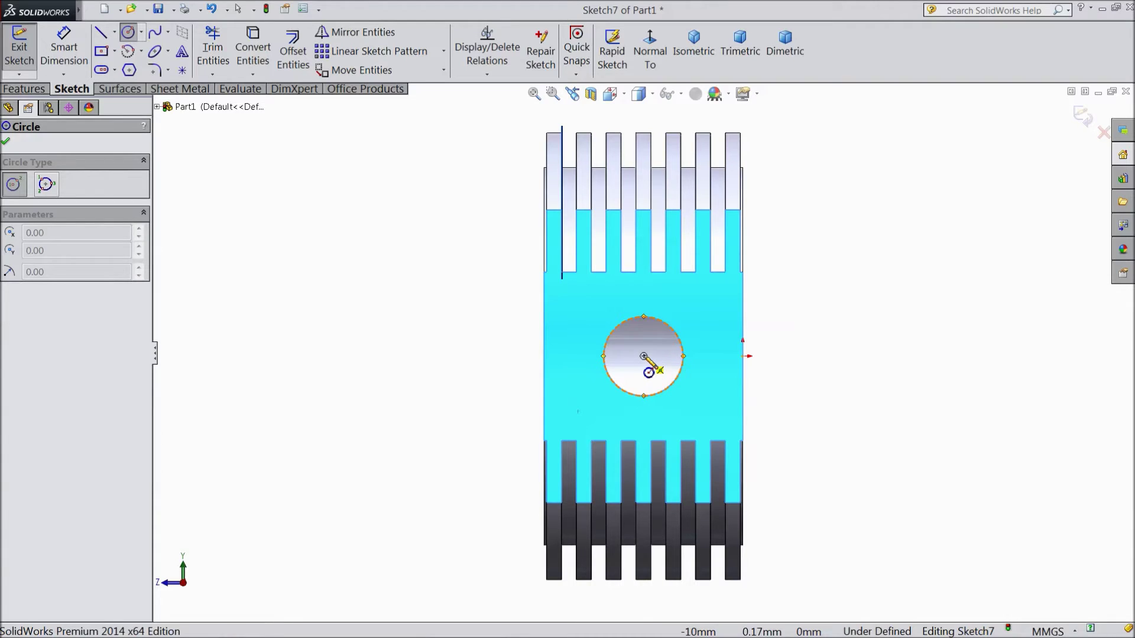
# - Sketch a construction circle on the flat face, centred on the 8 mm hole, and set its diameter to 14 mm
pyautogui.click(595, 409)
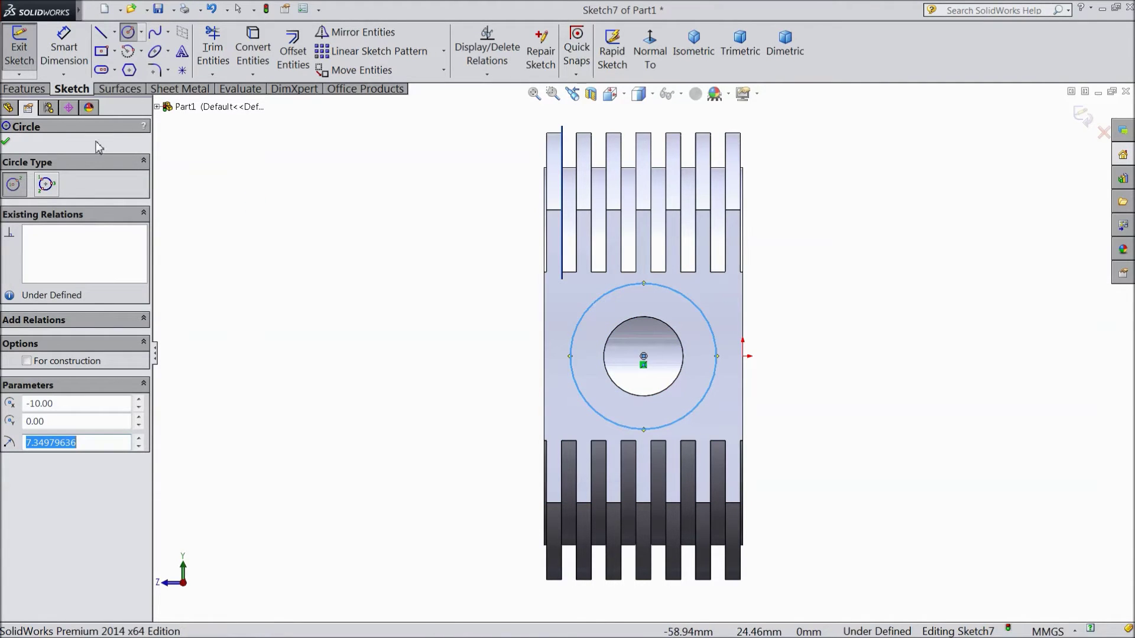
pyautogui.click(55, 364)
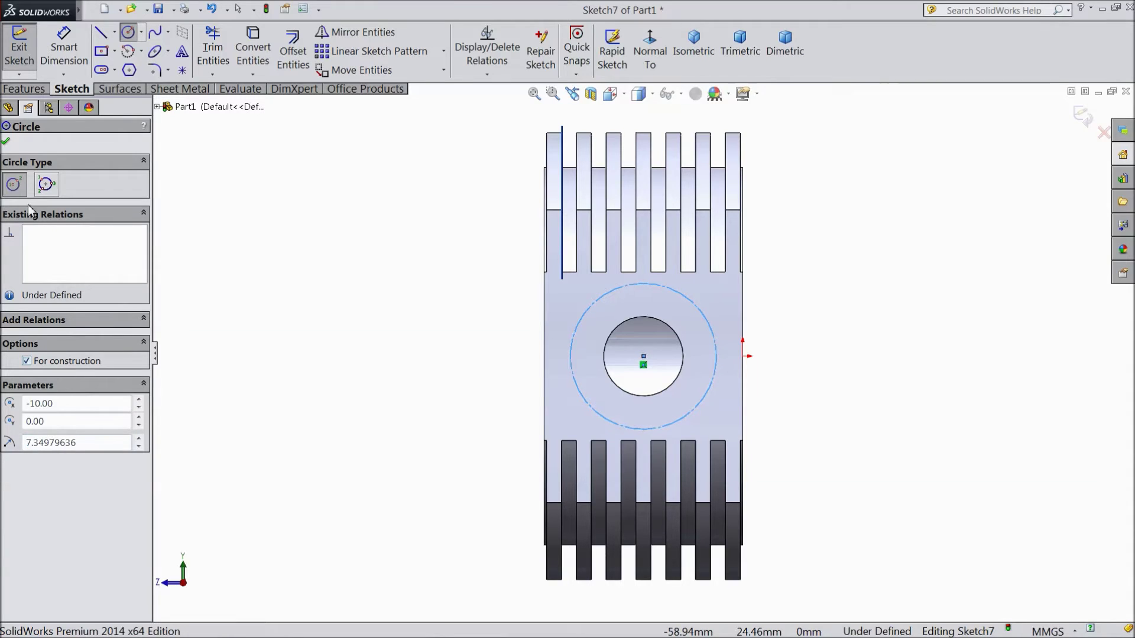
pyautogui.click(7, 142)
pyautogui.click(64, 50)
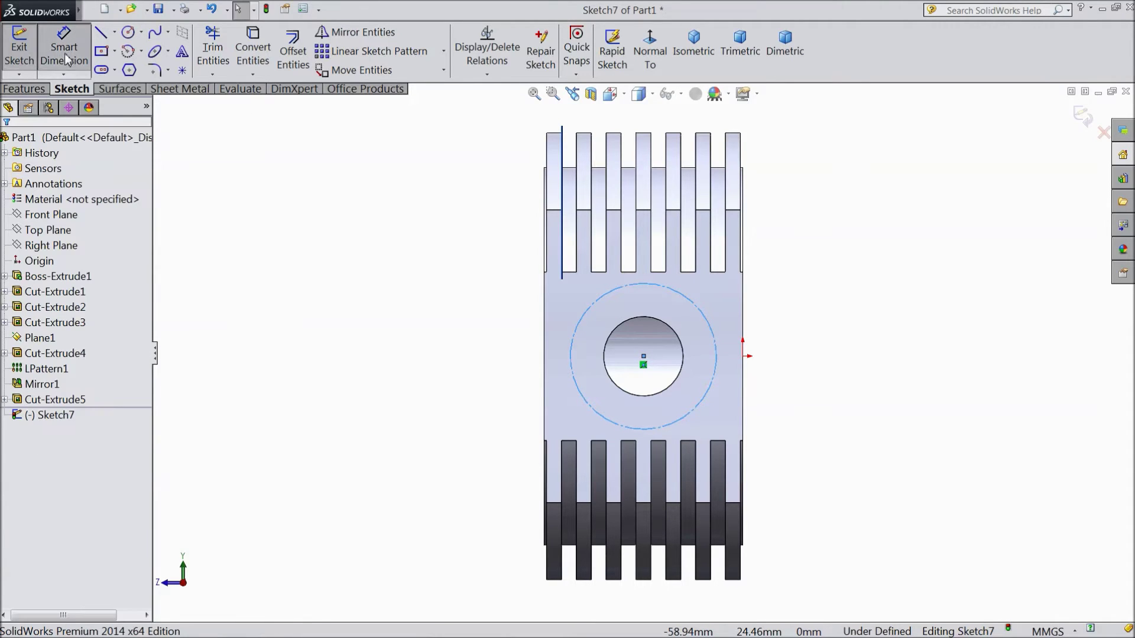
pyautogui.click(572, 367)
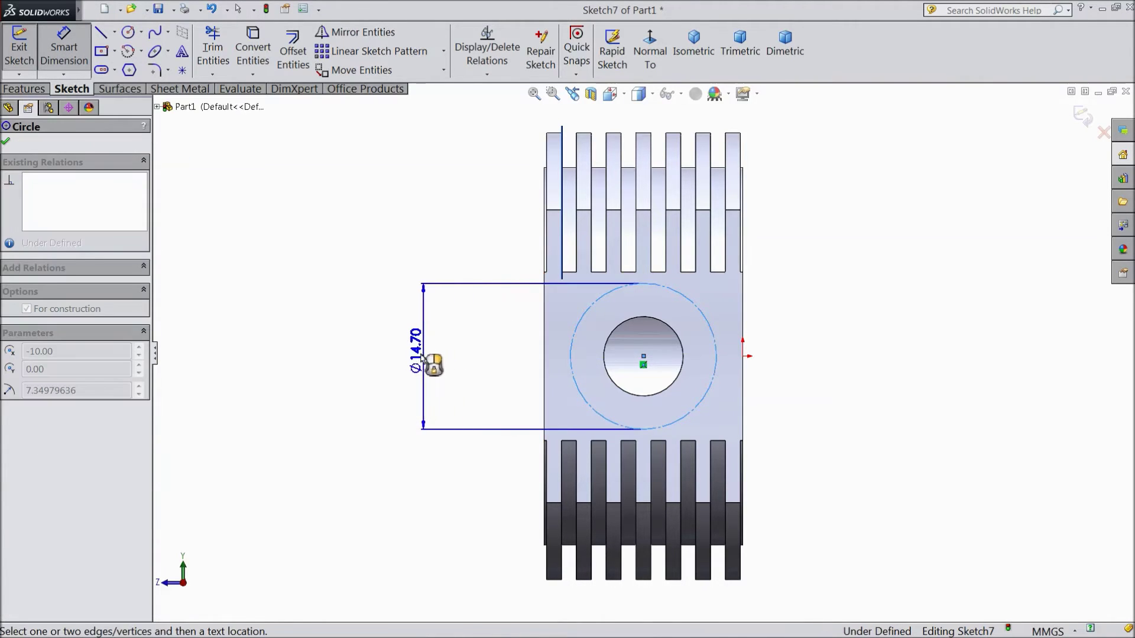
pyautogui.click(424, 366)
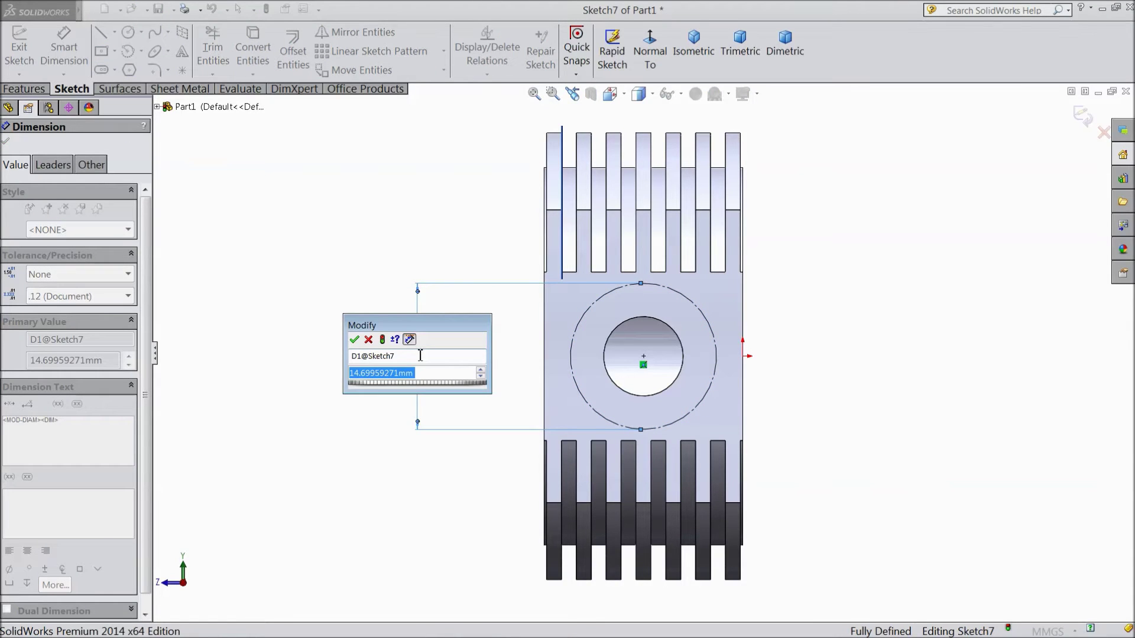
pyautogui.write('14')
pyautogui.click(355, 340)
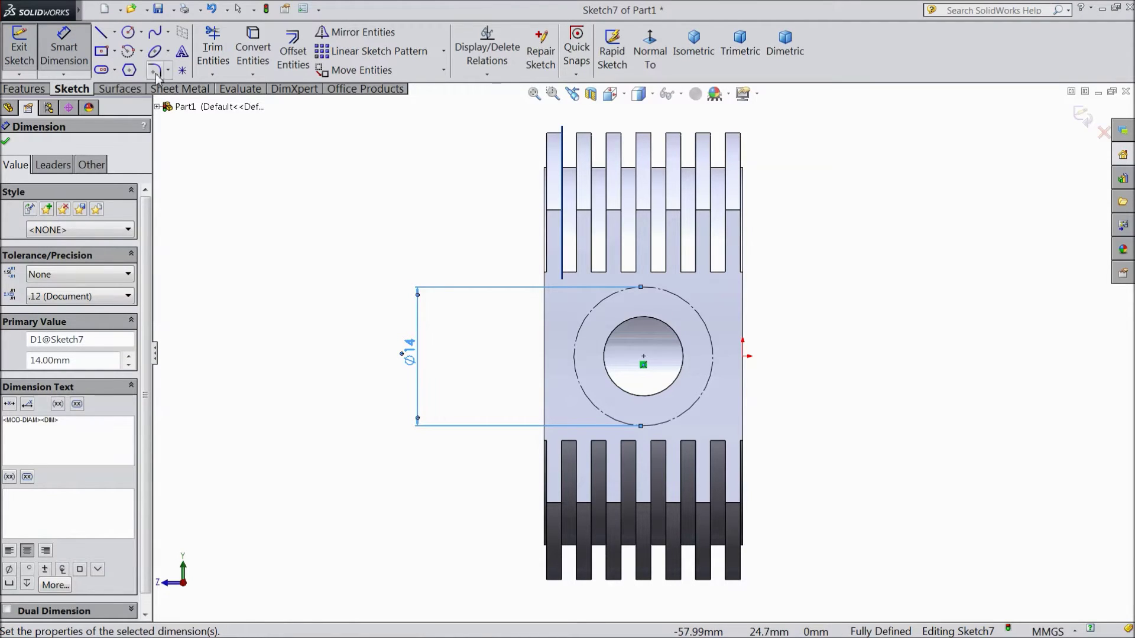
# - Sketch a horizontal construction line from the 8 mm hole's centre to the 14 mm circle, on the side away from the origin
pyautogui.click(115, 33)
pyautogui.click(121, 70)
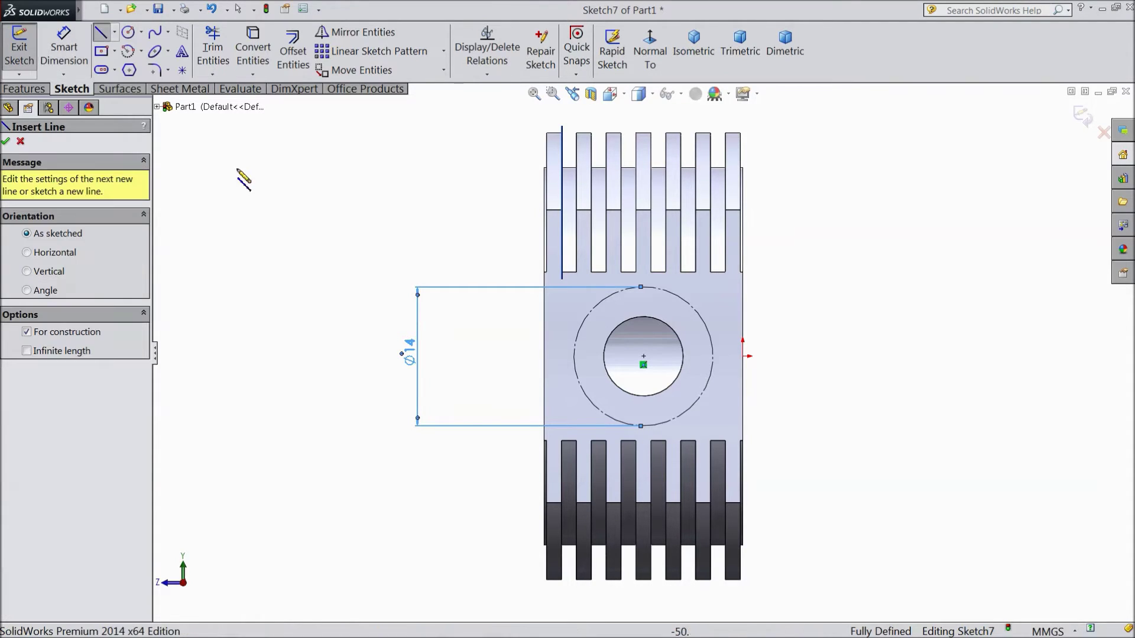
pyautogui.click(644, 357)
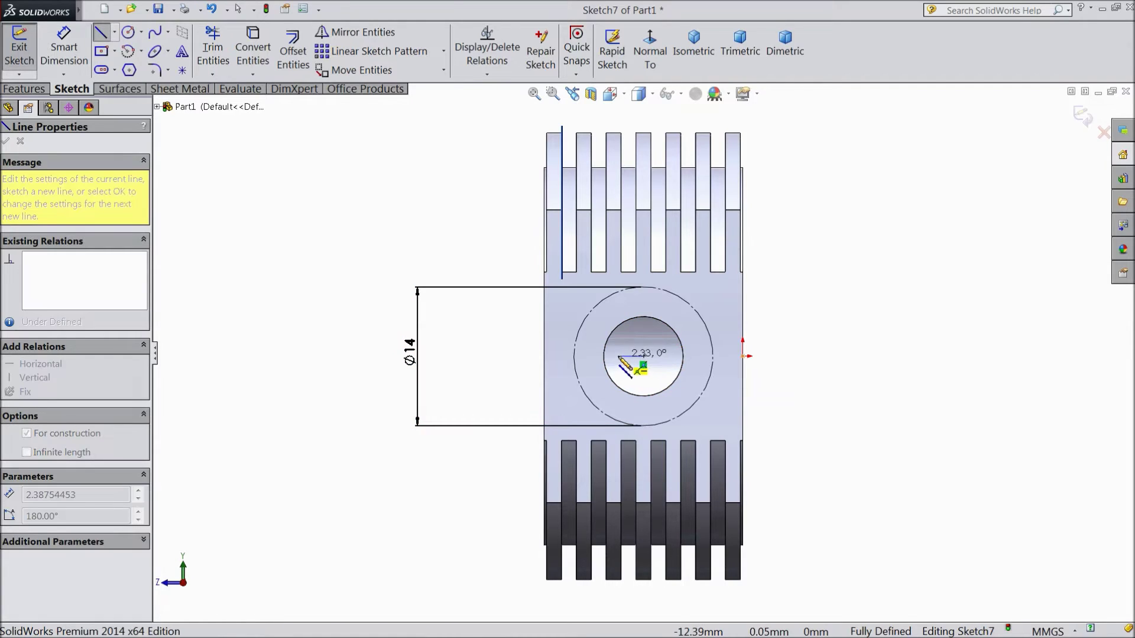
pyautogui.click(573, 357)
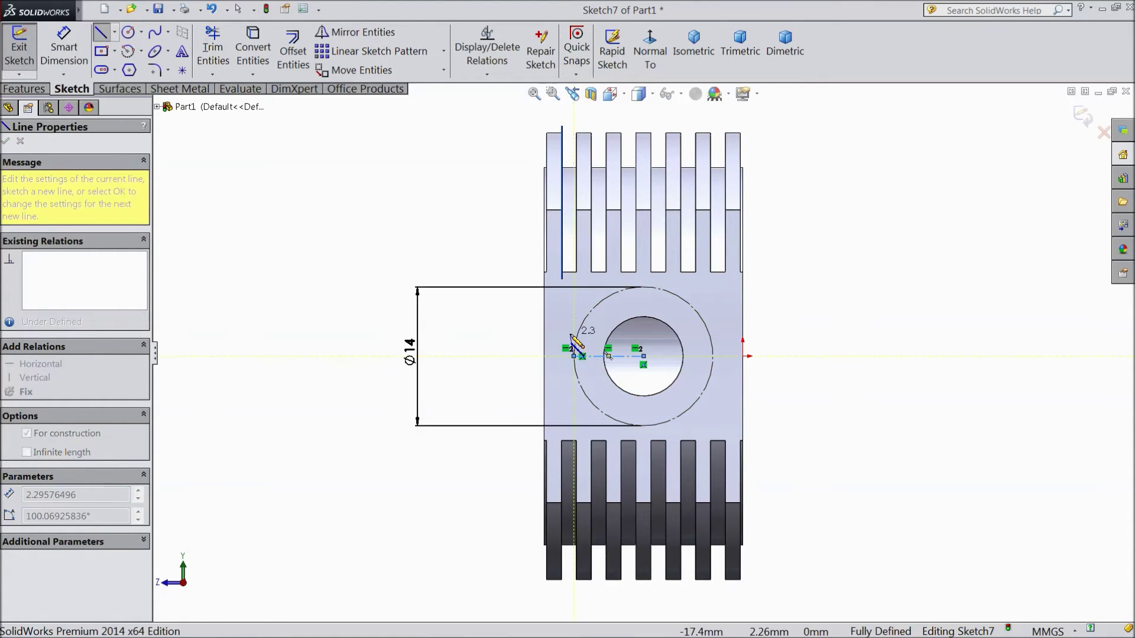
pyautogui.press('Escape')
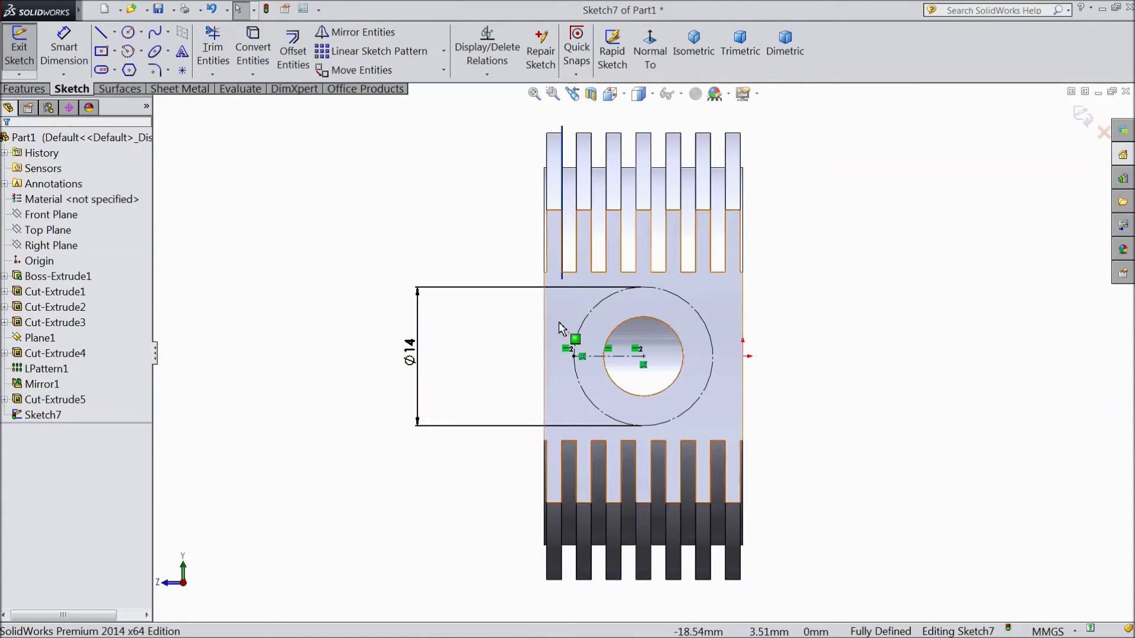
# - Sketch a diagonal construction line from the hole's centre up to the 14 mm circle, above the horizontal construction line
pyautogui.click(116, 33)
pyautogui.click(136, 69)
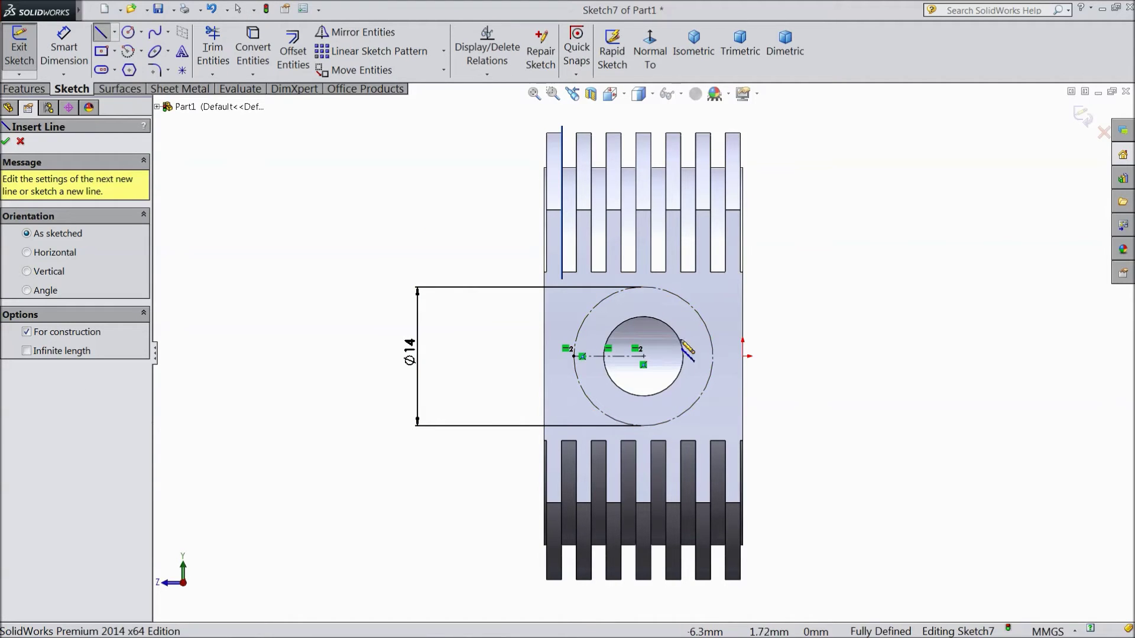
pyautogui.click(644, 357)
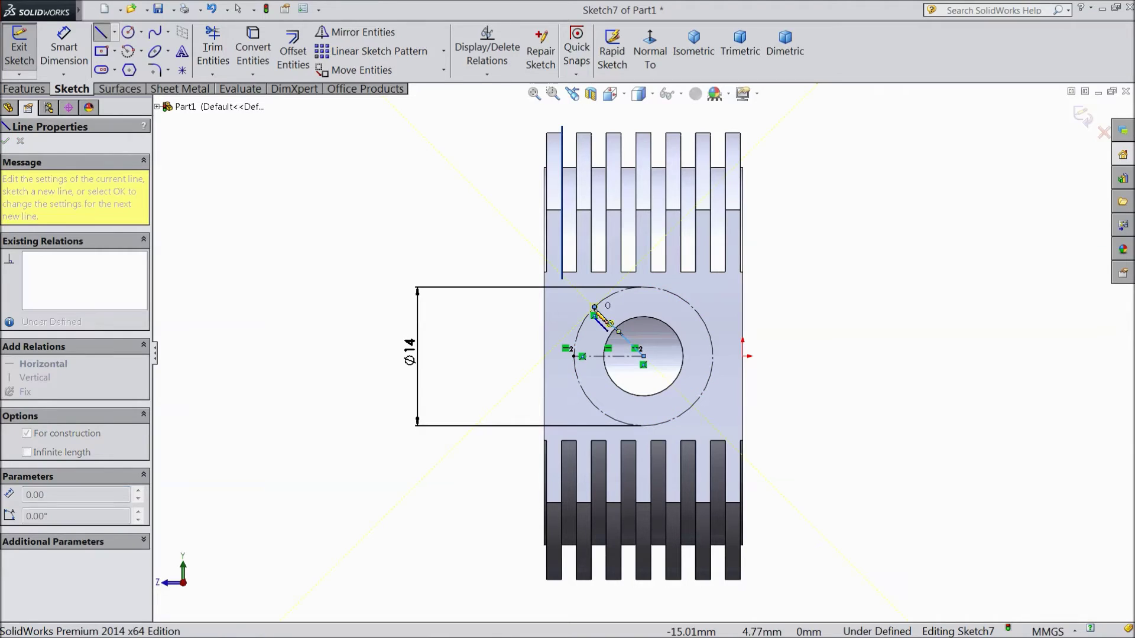
pyautogui.click(594, 307)
pyautogui.press('Escape')
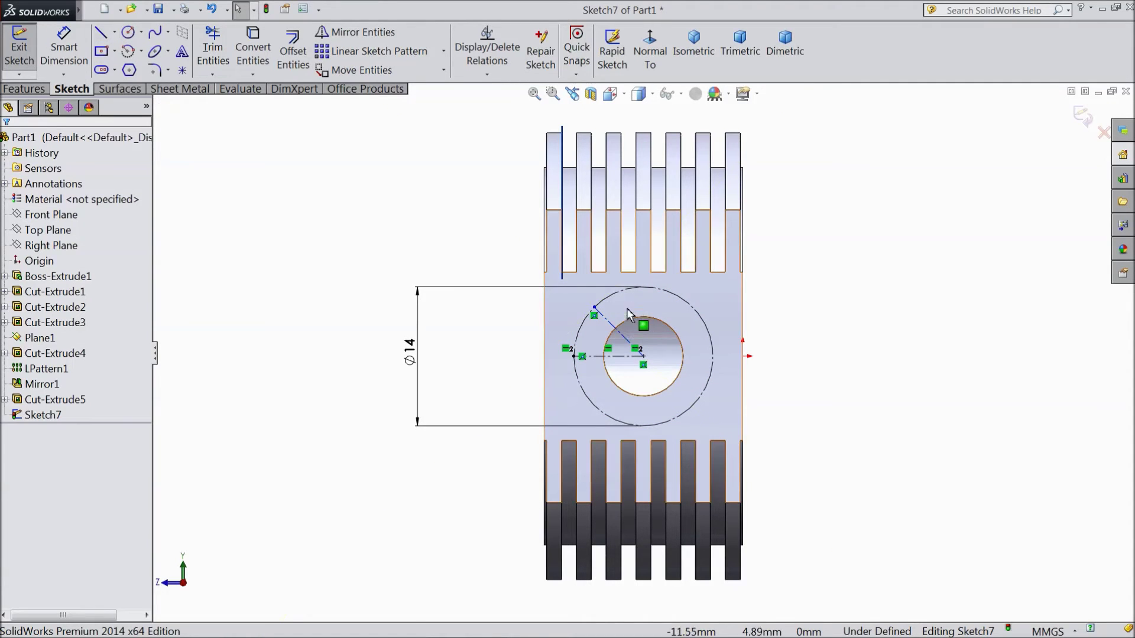
# - Dimension the angle between the diagonal and horizontal construction lines as 45°
pyautogui.click(64, 47)
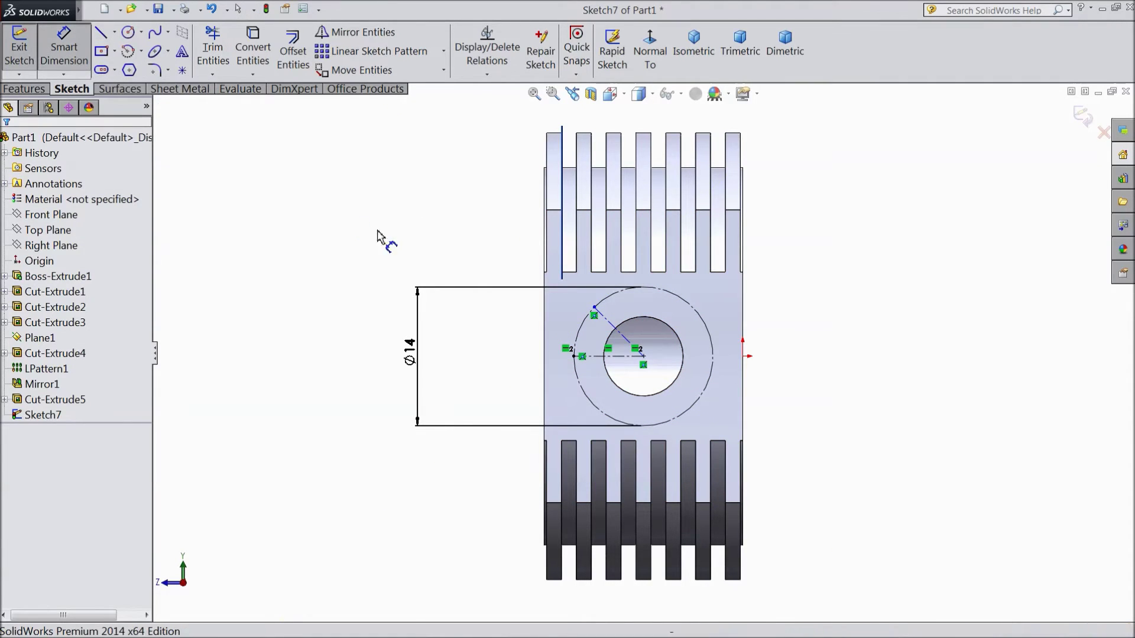
pyautogui.click(610, 325)
pyautogui.click(597, 357)
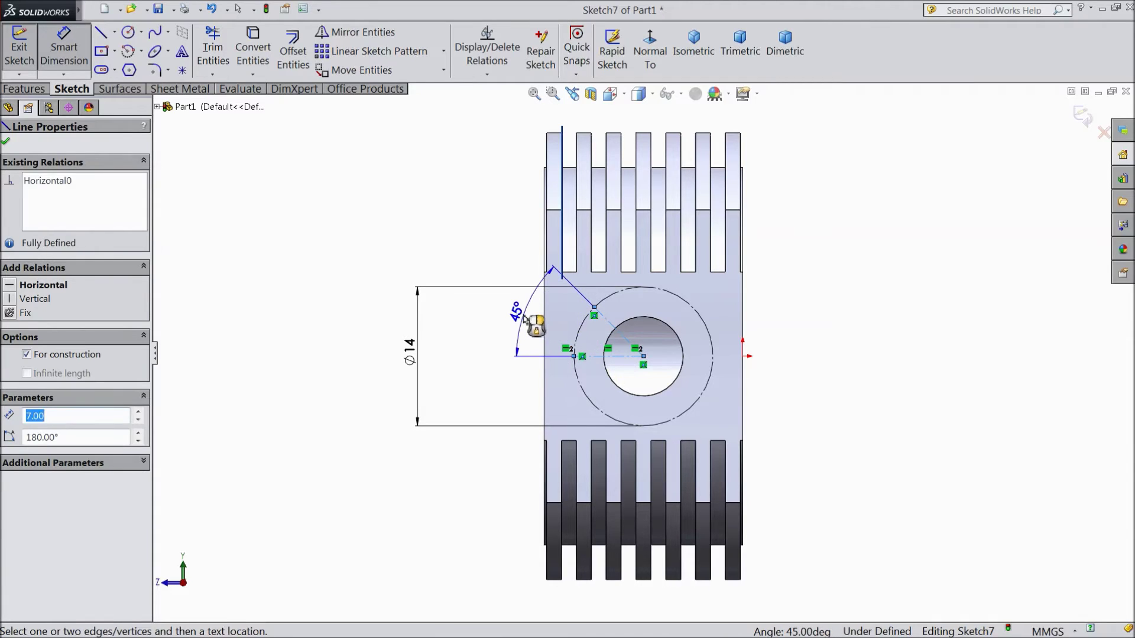
pyautogui.click(528, 322)
pyautogui.write('45')
pyautogui.press('Return')
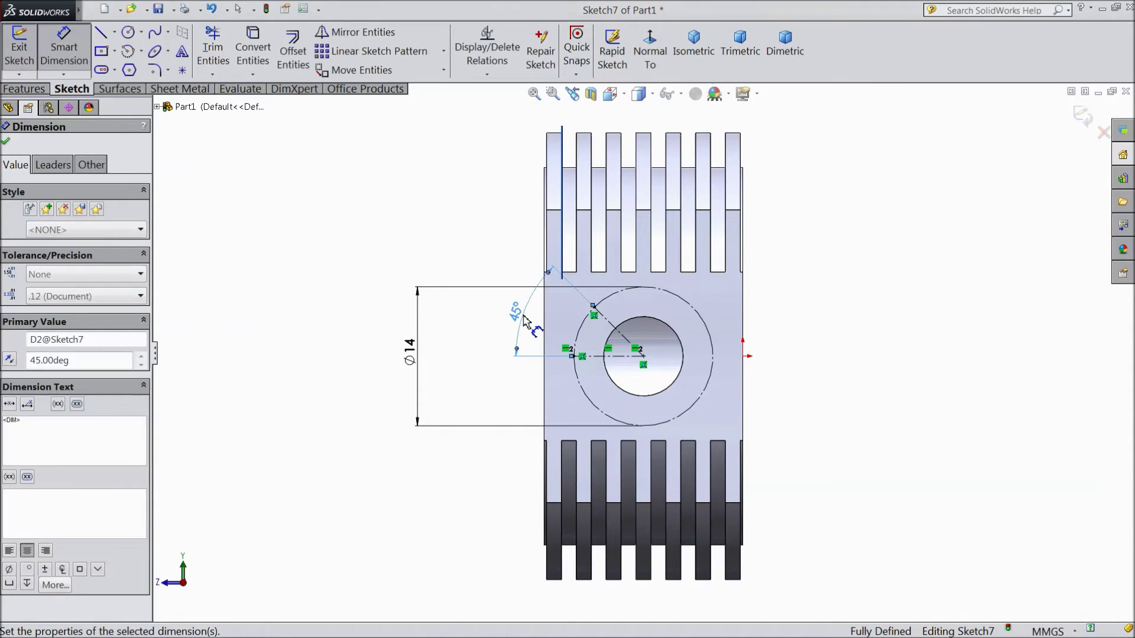
# - Sketch a circle centred on the diagonal line's outer end and set its diameter to 3 mm
pyautogui.click(131, 36)
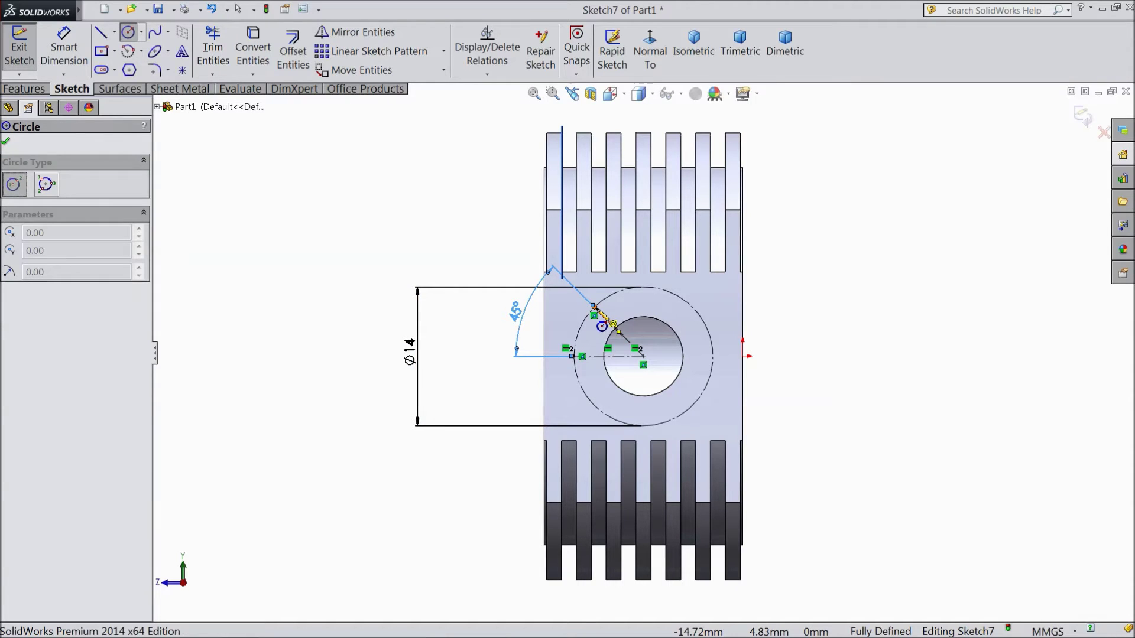
pyautogui.click(594, 308)
pyautogui.click(609, 315)
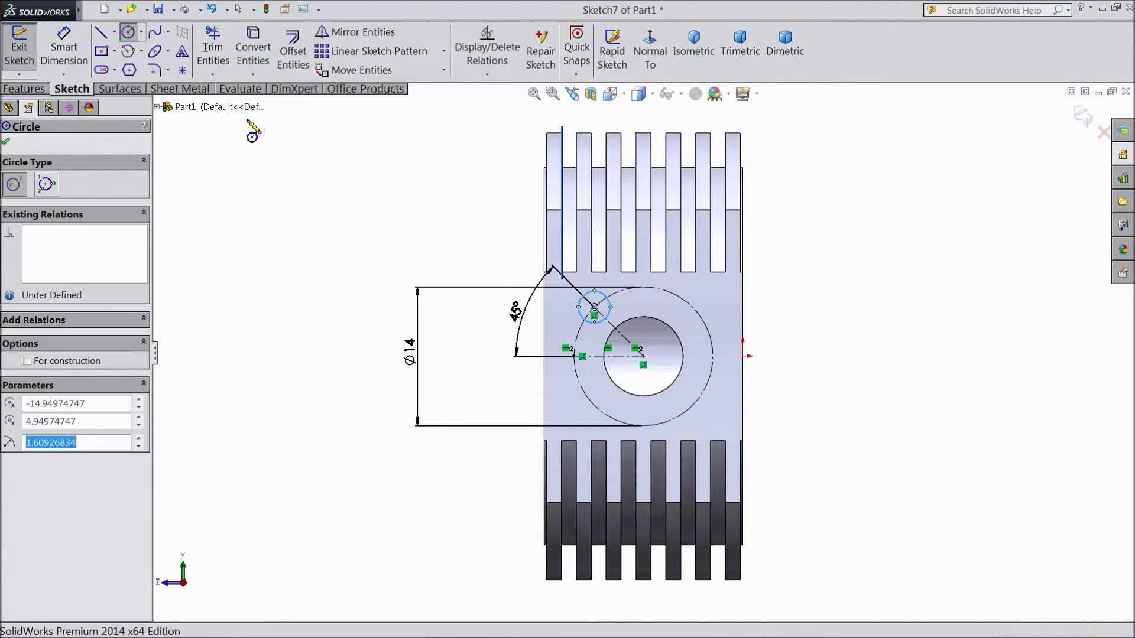
pyautogui.click(64, 47)
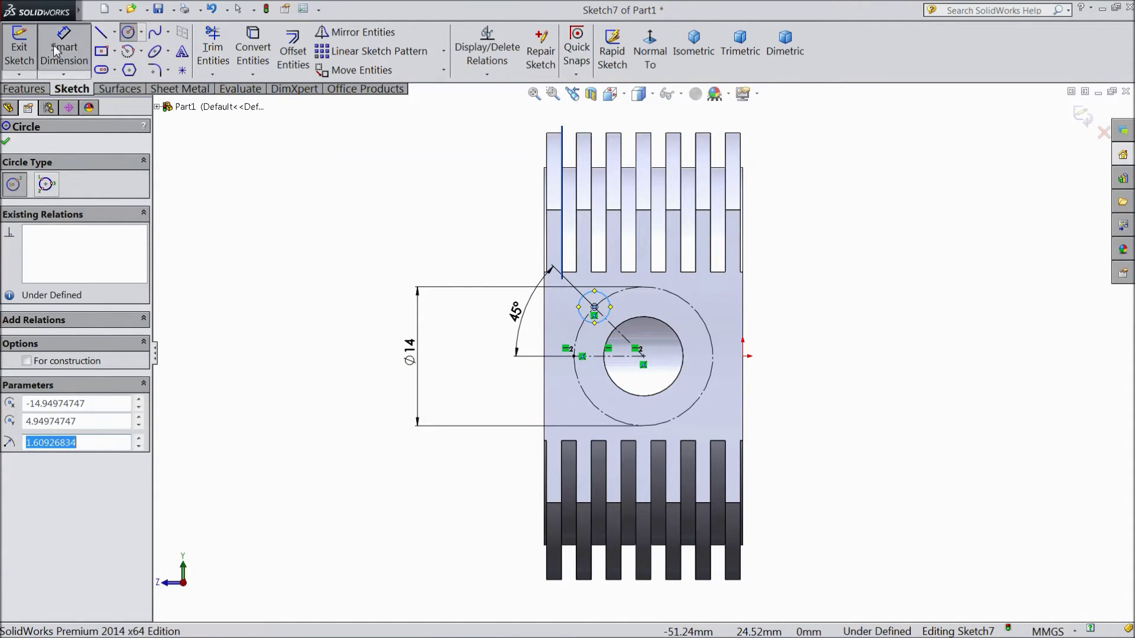
pyautogui.click(584, 320)
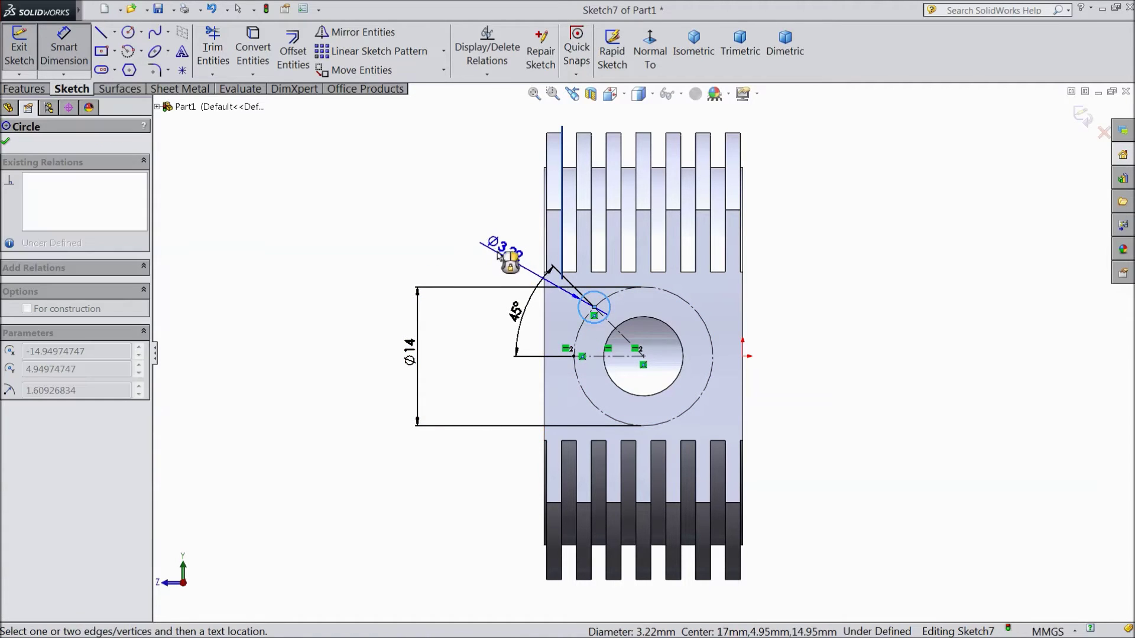
pyautogui.click(495, 247)
pyautogui.write('3')
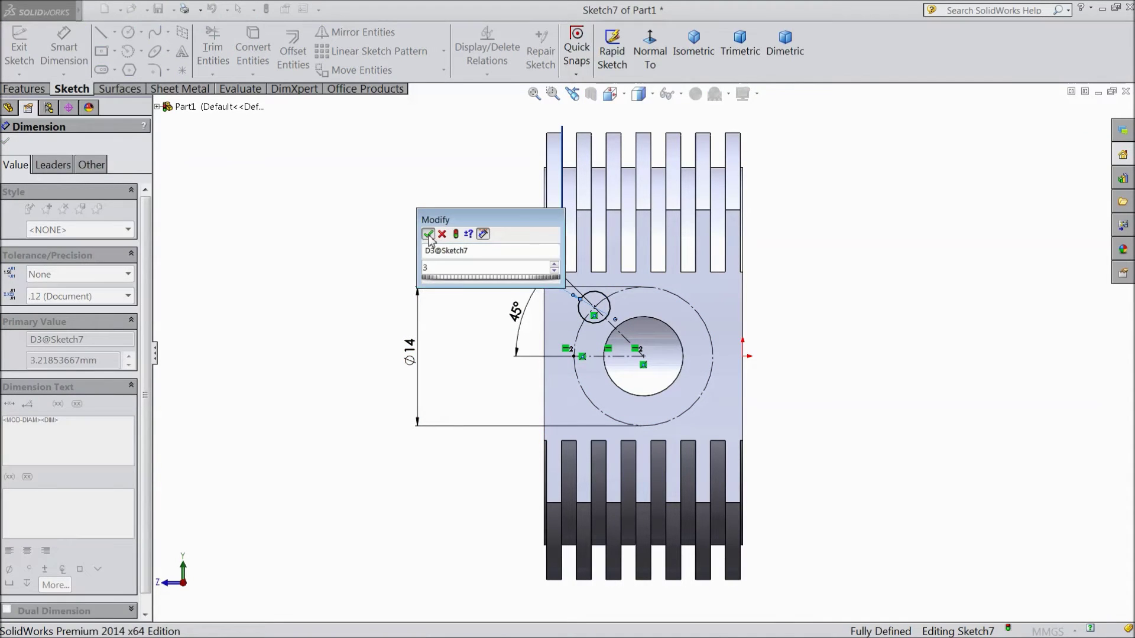
pyautogui.click(427, 235)
pyautogui.click(5, 142)
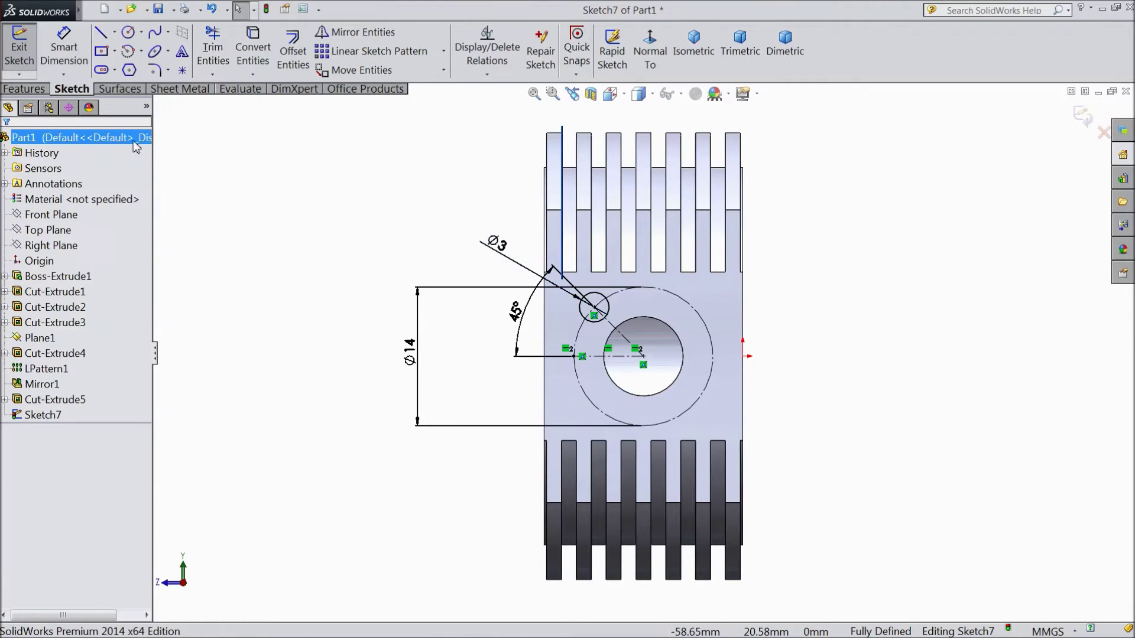
# - Create a circular sketch pattern of the 3 mm circle around the 8 mm hole's centre, with 4 equally spaced instances over 360°
pyautogui.click(444, 52)
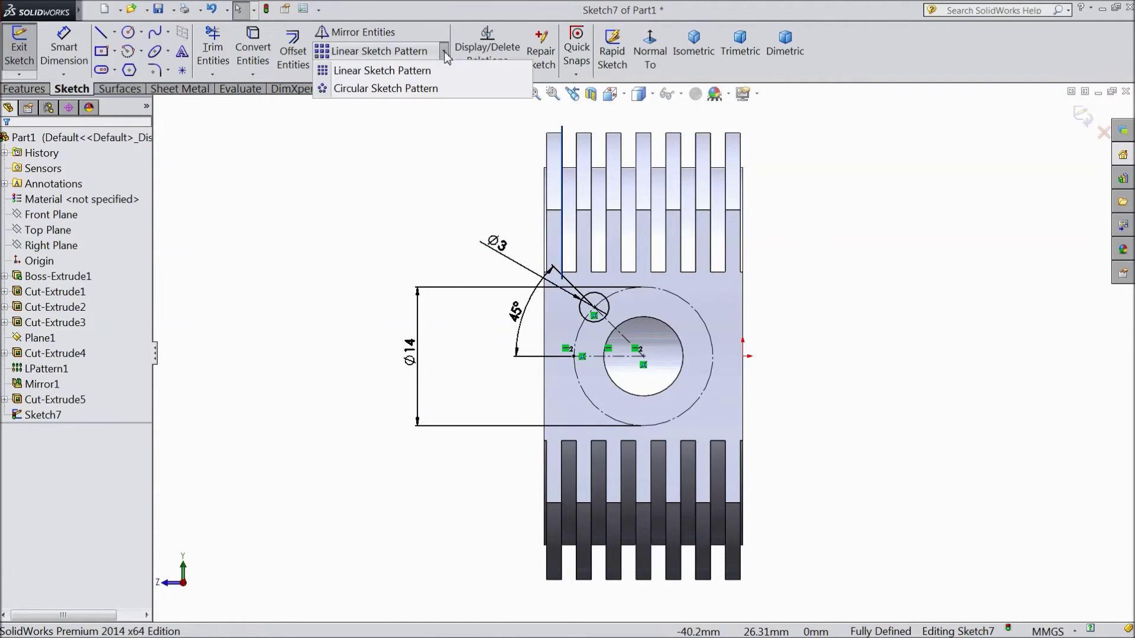
pyautogui.click(430, 88)
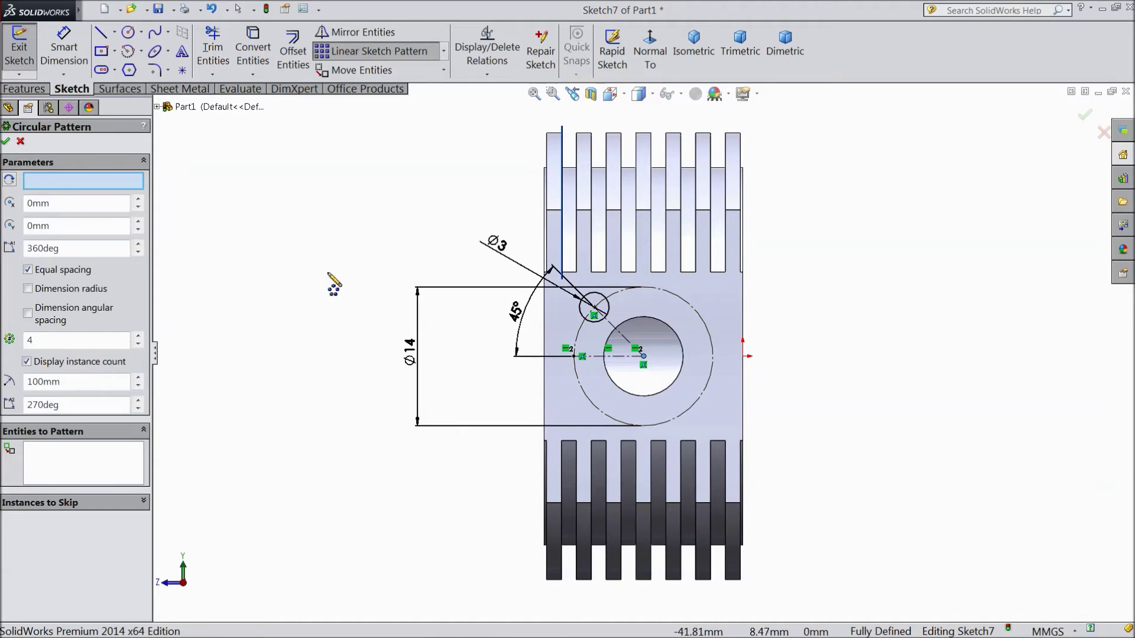
pyautogui.click(93, 466)
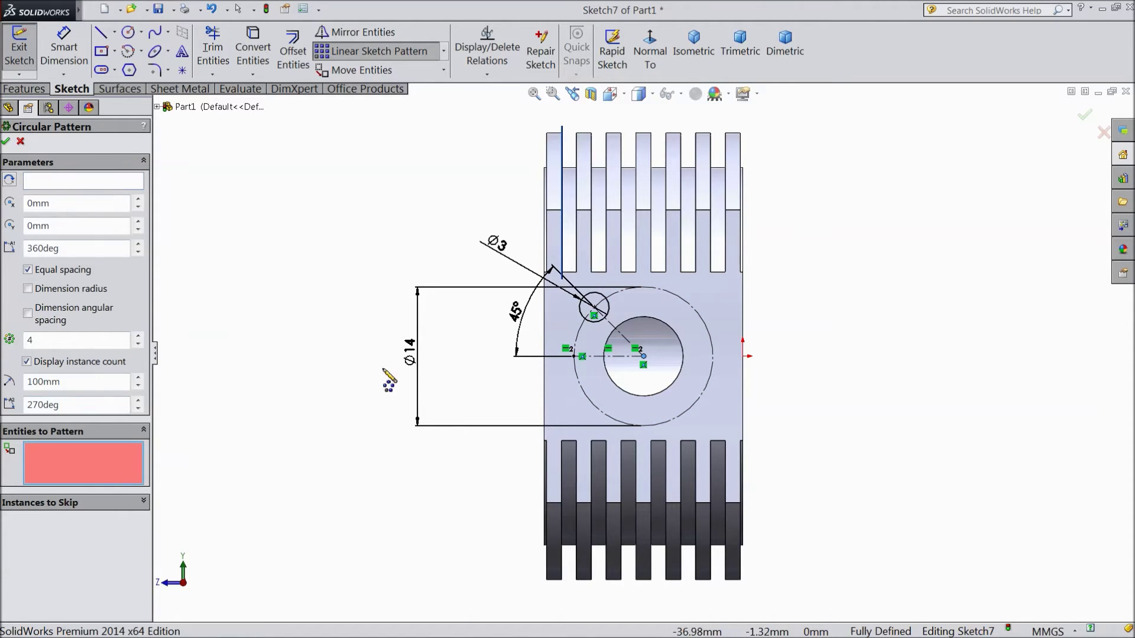
pyautogui.click(602, 327)
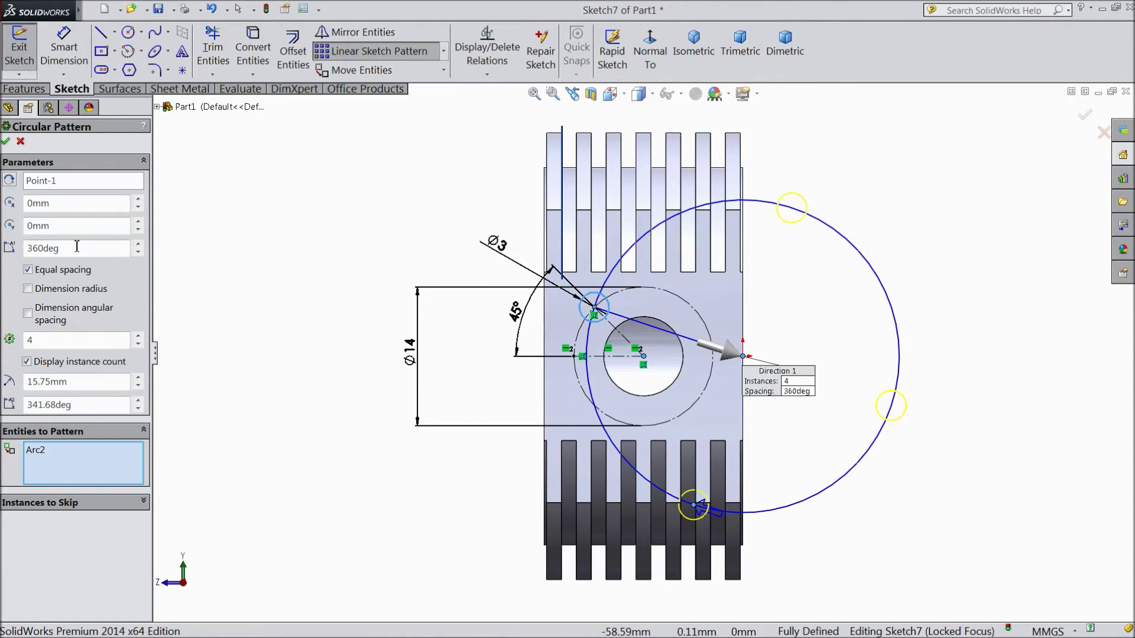
pyautogui.click(70, 182)
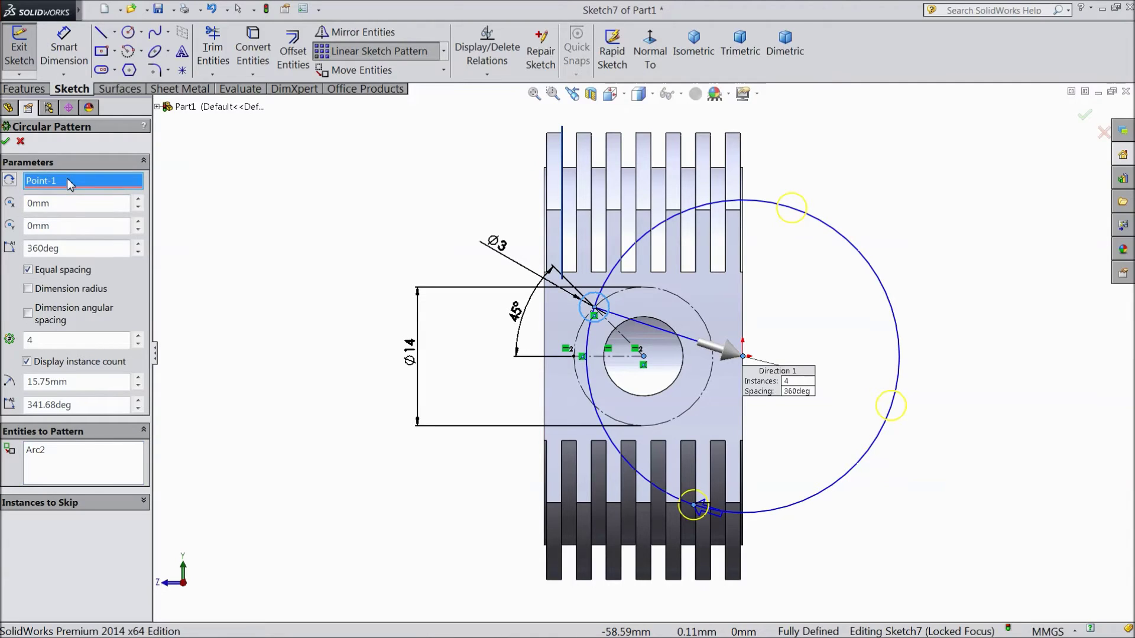
pyautogui.press('Delete')
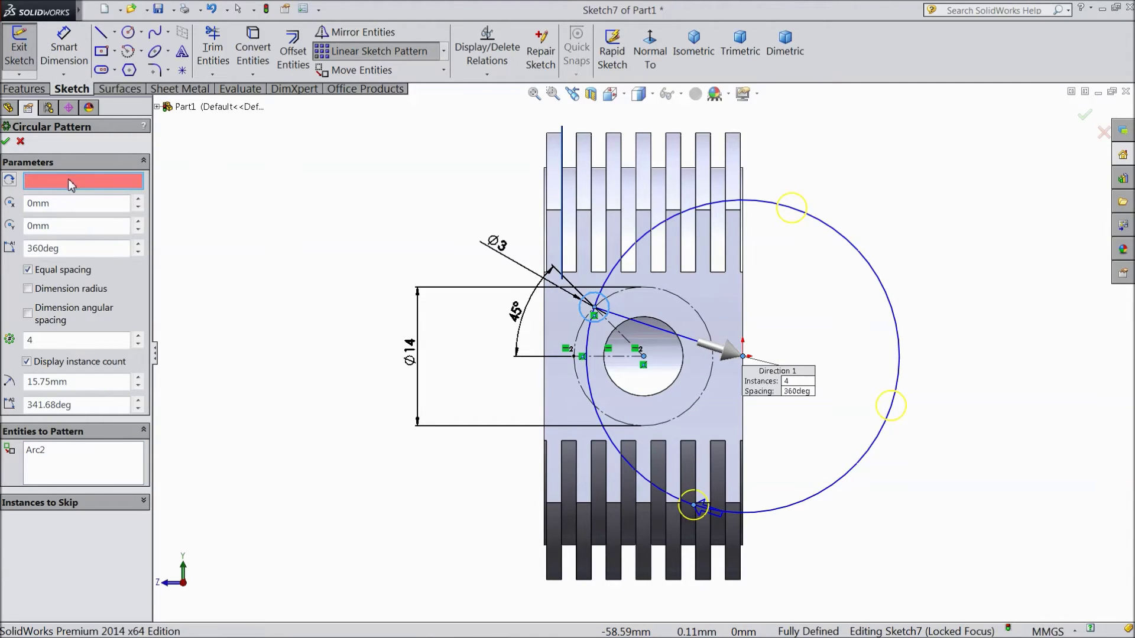
pyautogui.click(643, 357)
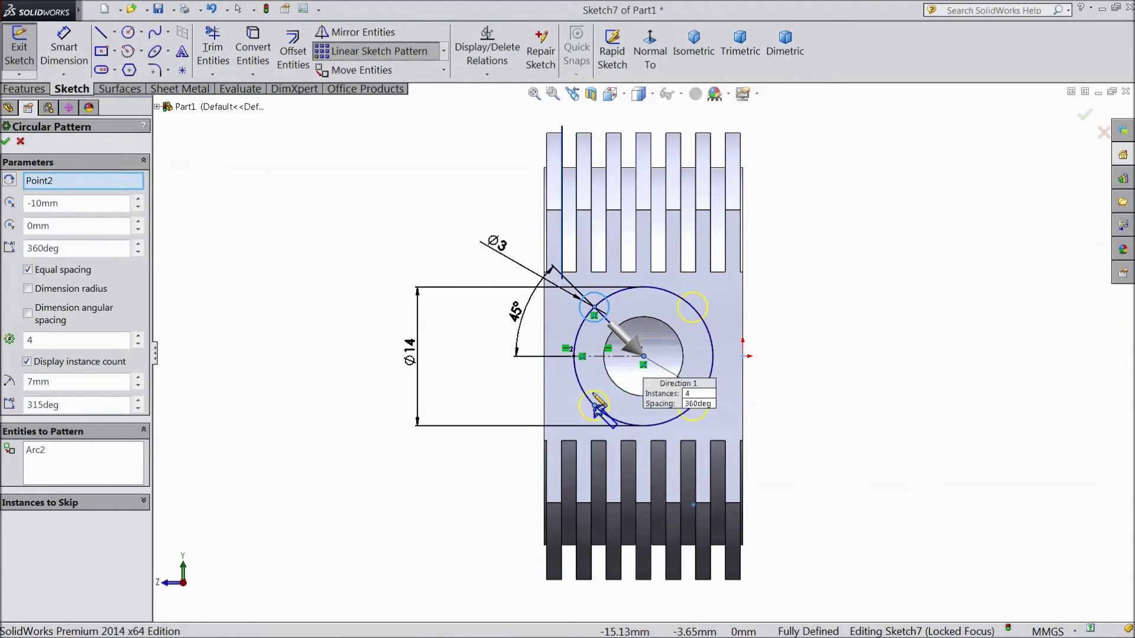
pyautogui.click(7, 143)
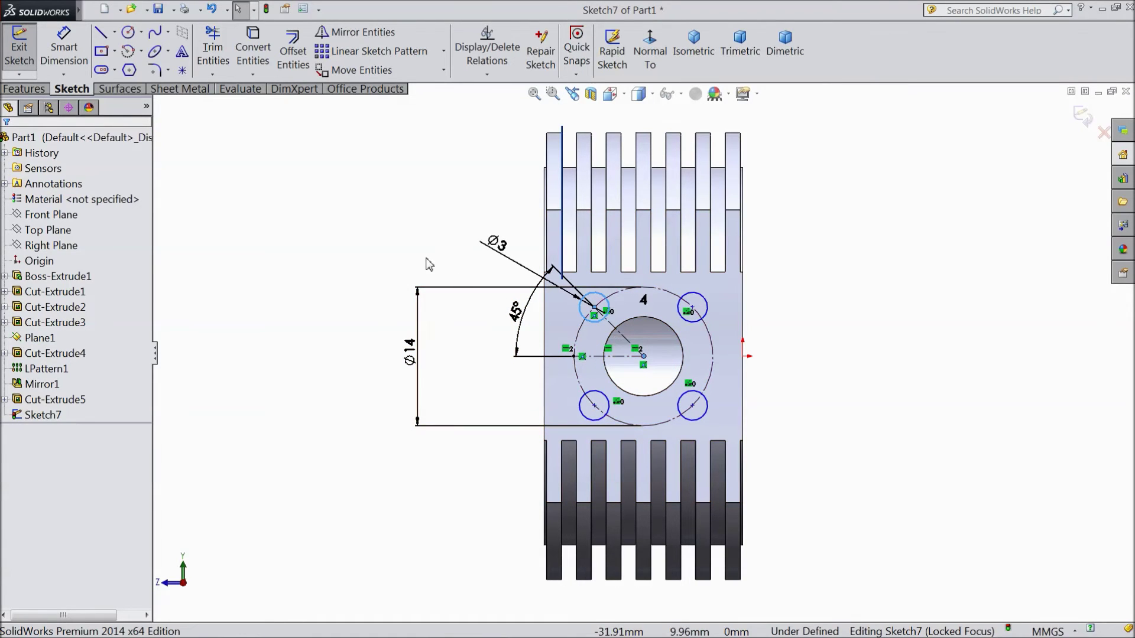
# - Cut the four 3 mm circles into the flat face with a 4 mm deep blind extruded cut
pyautogui.click(26, 90)
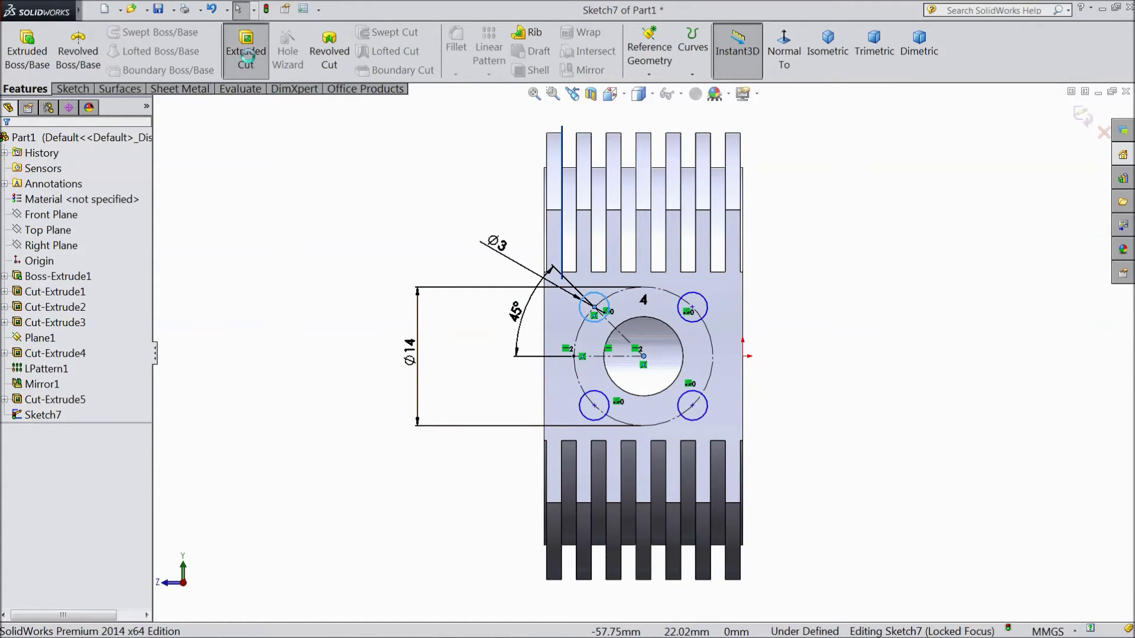
pyautogui.click(246, 52)
pyautogui.write('4')
pyautogui.press('Return')
pyautogui.moveTo(303, 292); pyautogui.dragTo(370, 307, button='middle')
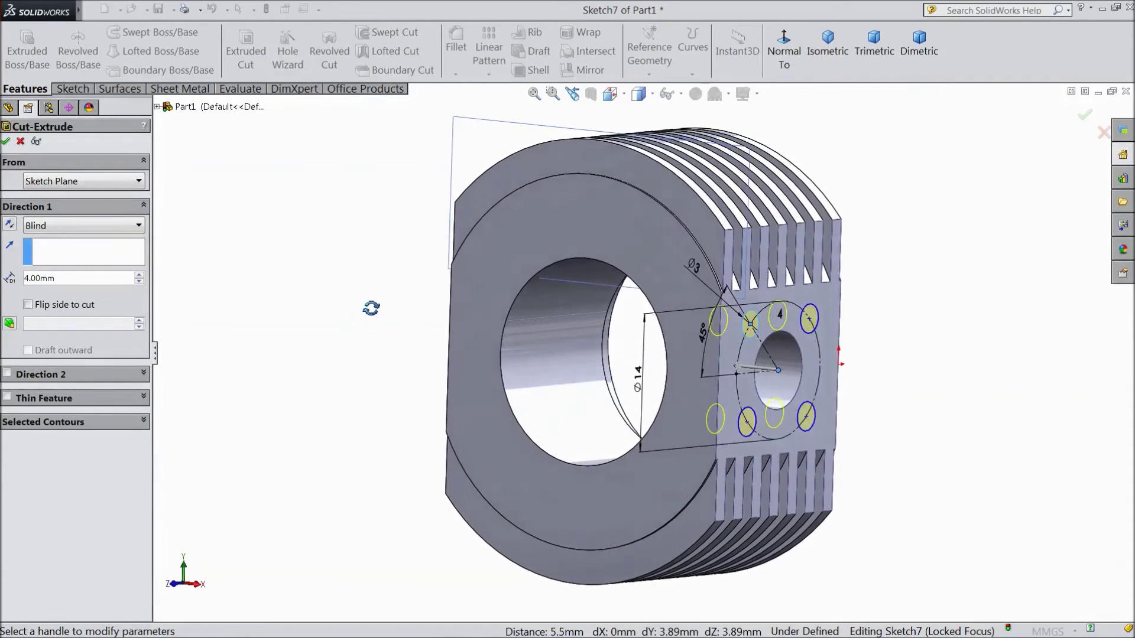
pyautogui.click(6, 141)
# - Create a reference plane offset 10 mm from the recessed ring face around the large bore, flipped into the part
pyautogui.moveTo(287, 304); pyautogui.dragTo(326, 222, button='middle')
pyautogui.moveTo(314, 349); pyautogui.dragTo(355, 266, button='middle')
pyautogui.click(520, 320)
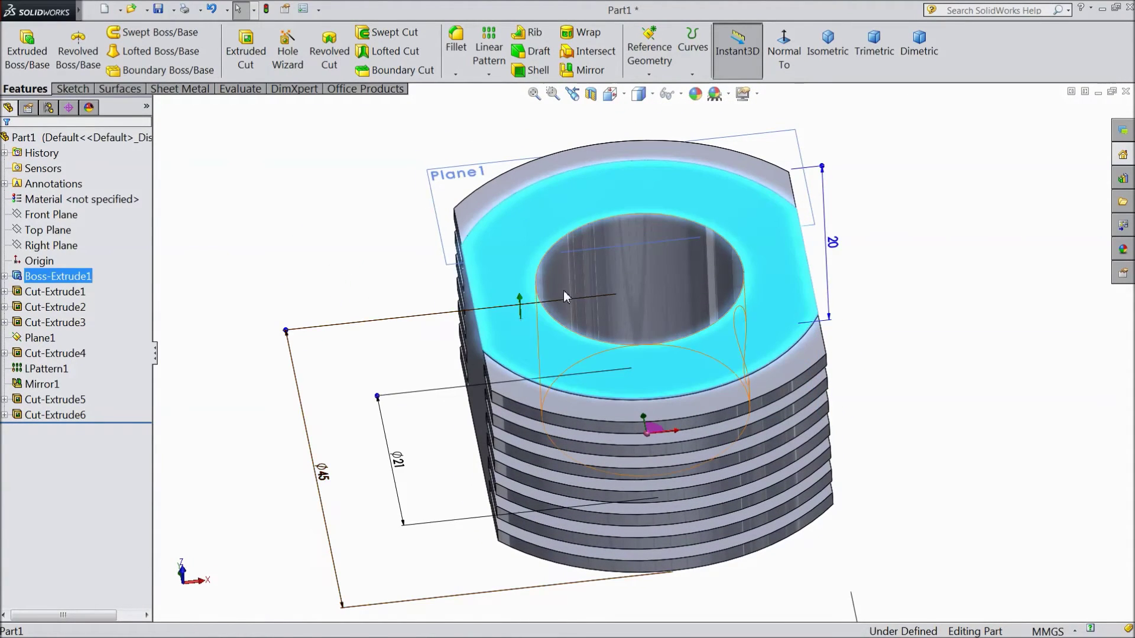
pyautogui.click(649, 59)
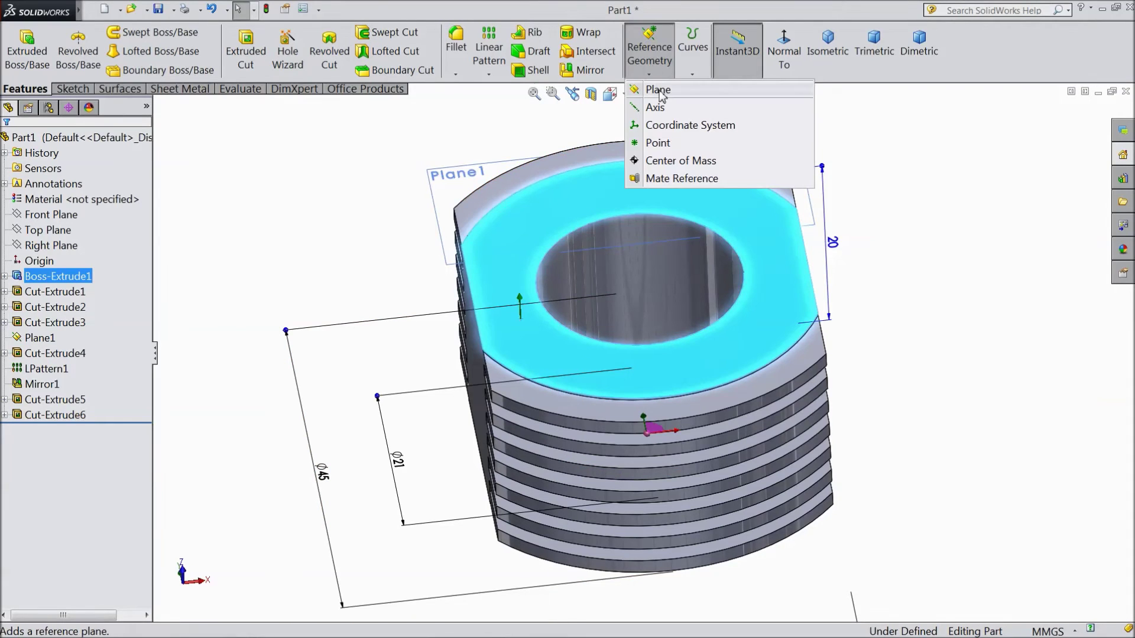
pyautogui.click(658, 90)
pyautogui.moveTo(381, 286); pyautogui.dragTo(307, 229, button='middle')
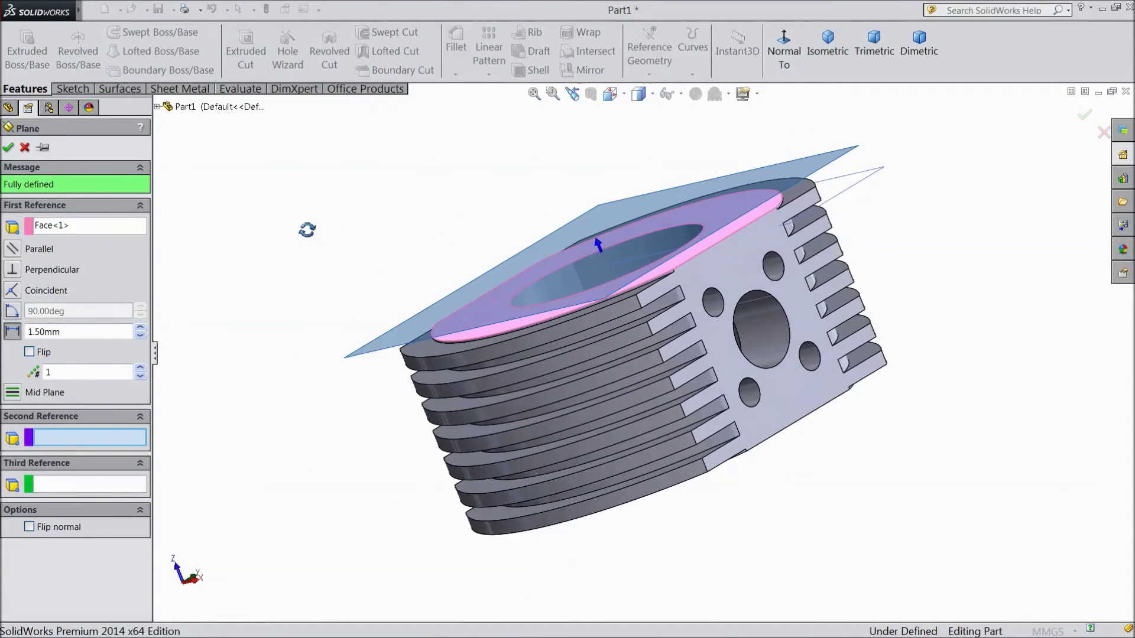
pyautogui.click(65, 332)
pyautogui.write('10')
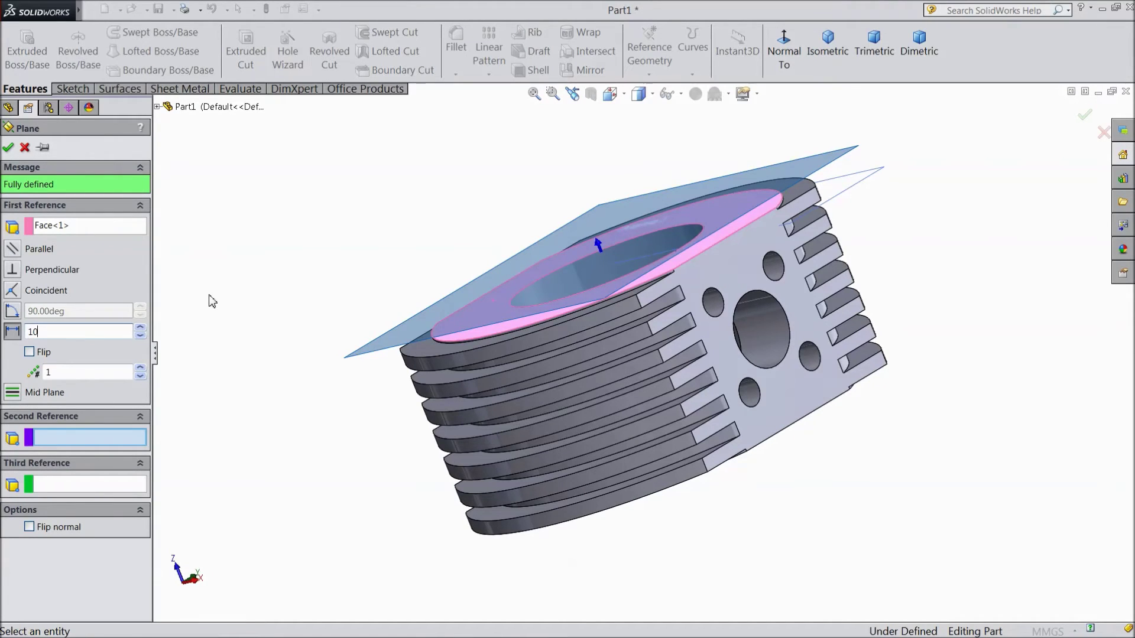
pyautogui.press('Return')
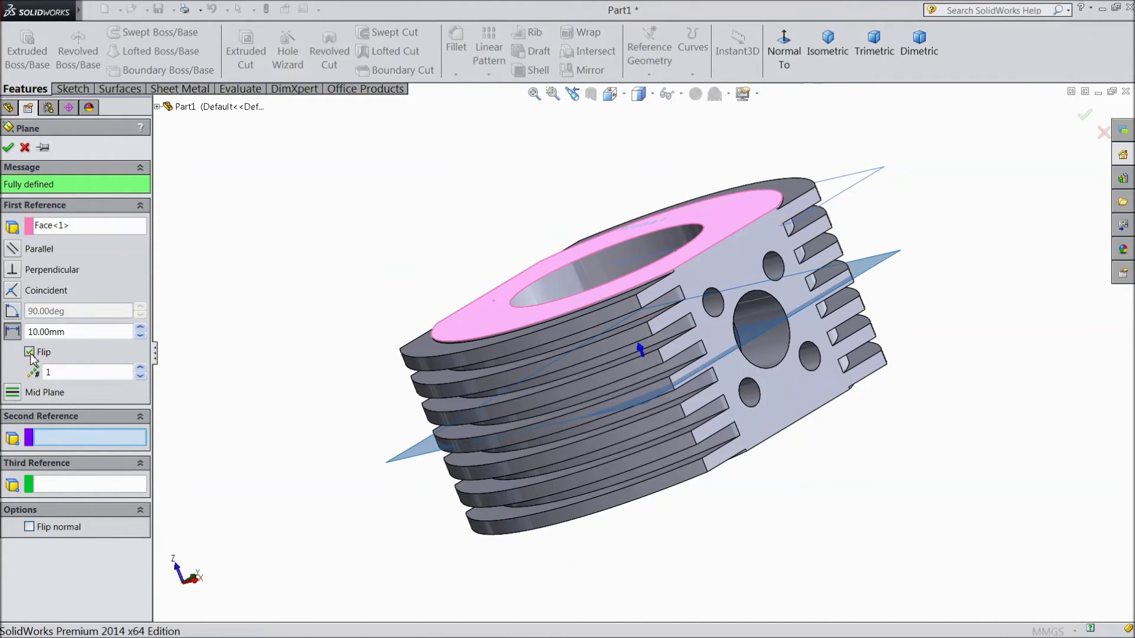
pyautogui.click(8, 147)
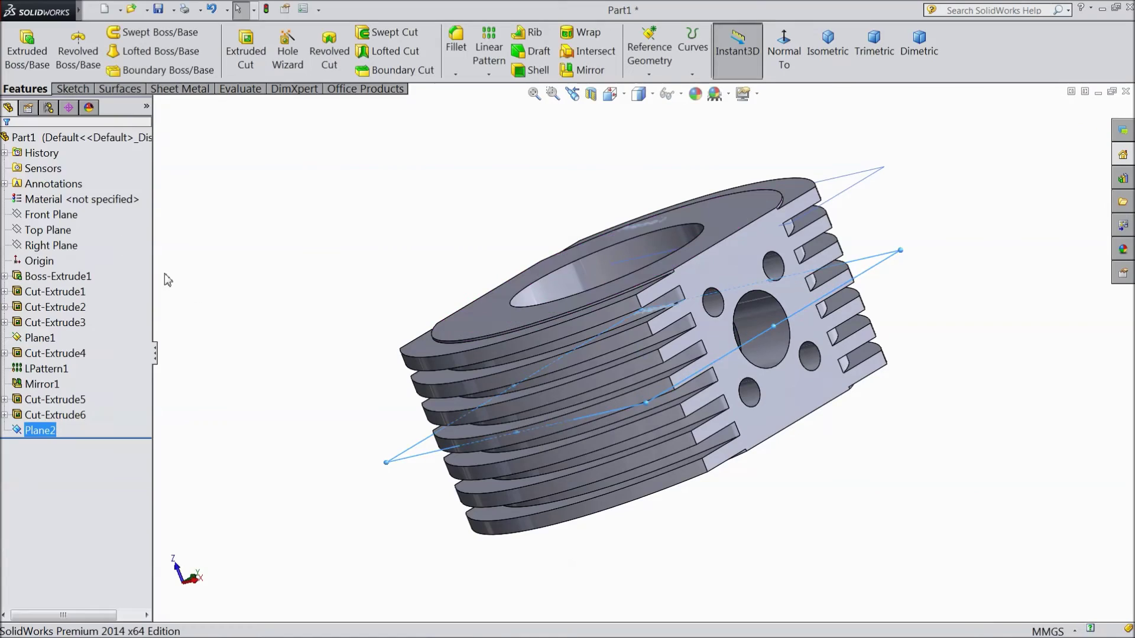
# - On Plane2, sketch a closed trapezoid from the flat edge's midpoint towards the bore, about 5.5 mm long and 2.3 mm high, with a slanted inner end
pyautogui.moveTo(232, 295); pyautogui.dragTo(297, 396, button='middle')
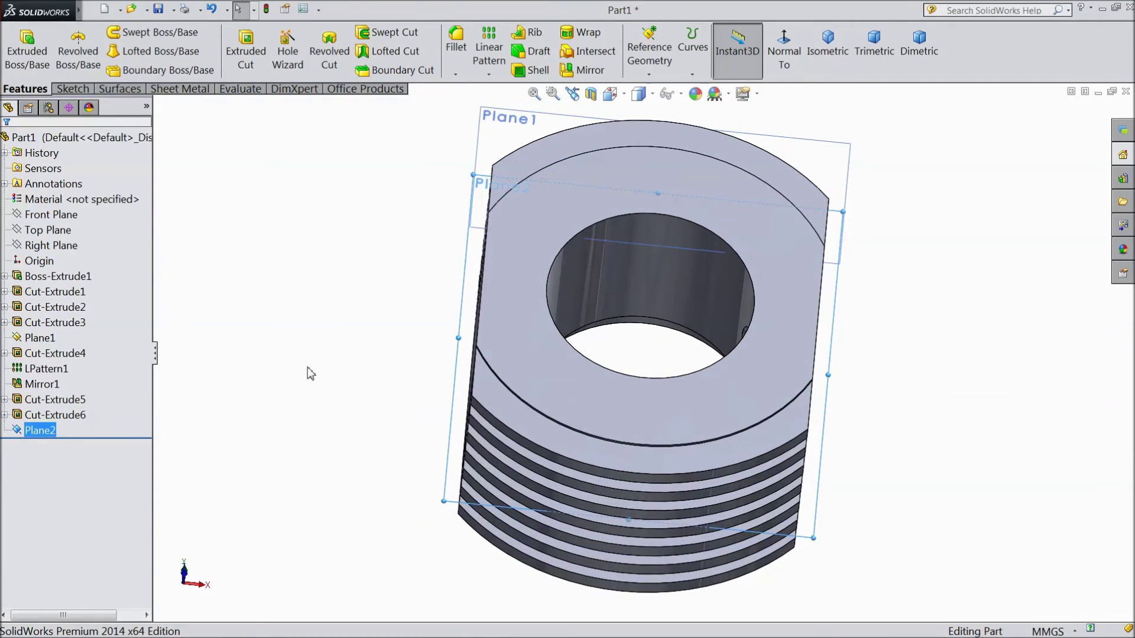
pyautogui.click(458, 455)
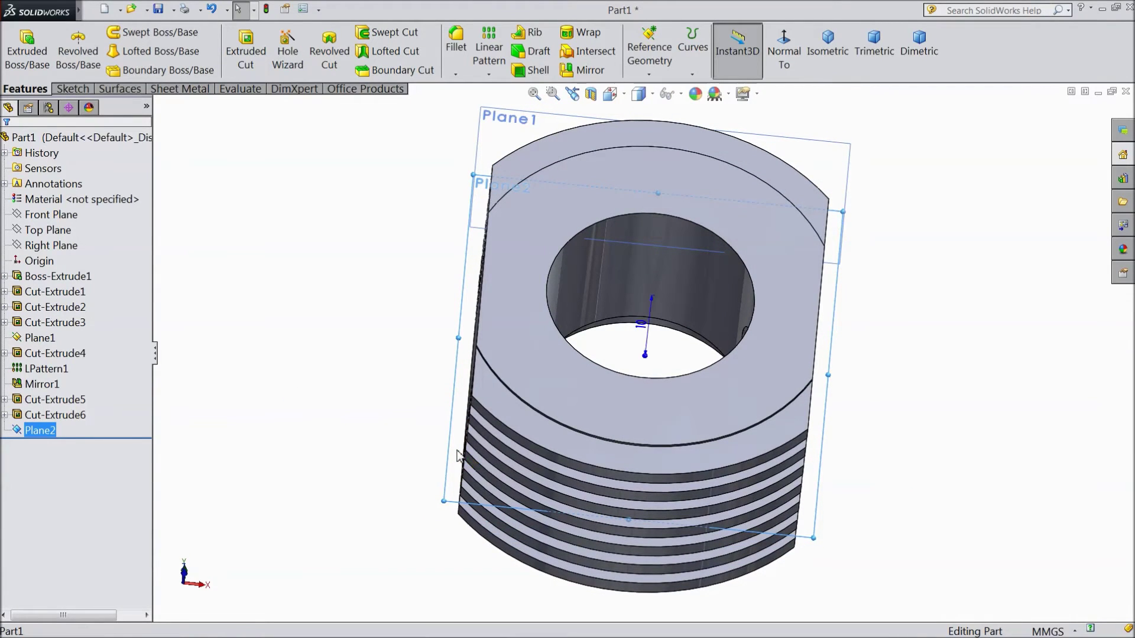
pyautogui.click(503, 414)
pyautogui.click(649, 60)
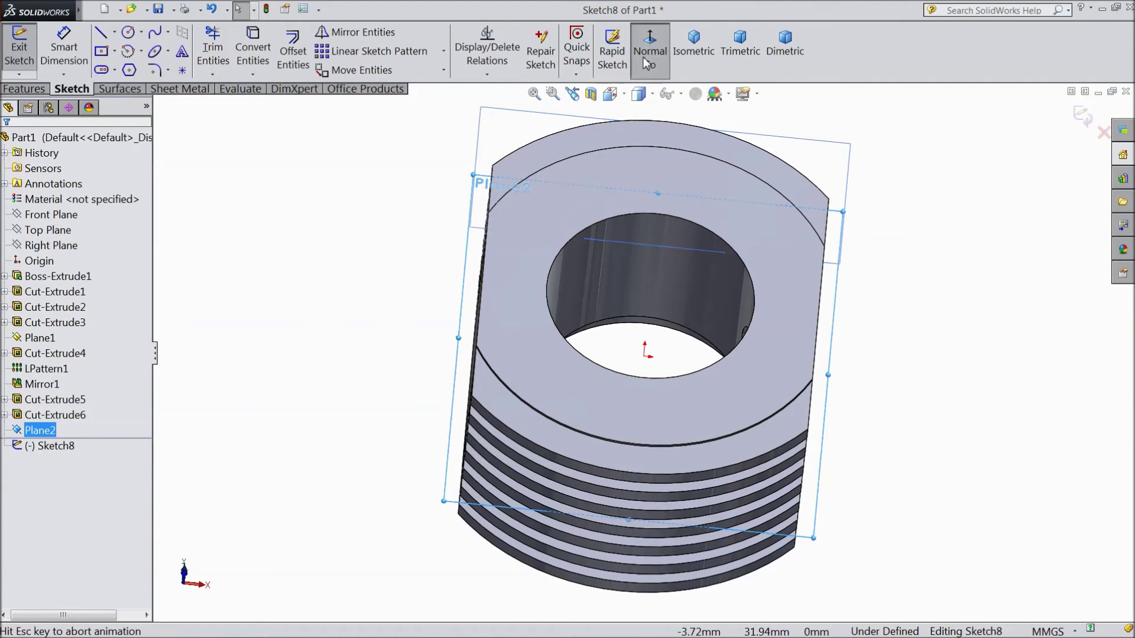
pyautogui.click(102, 34)
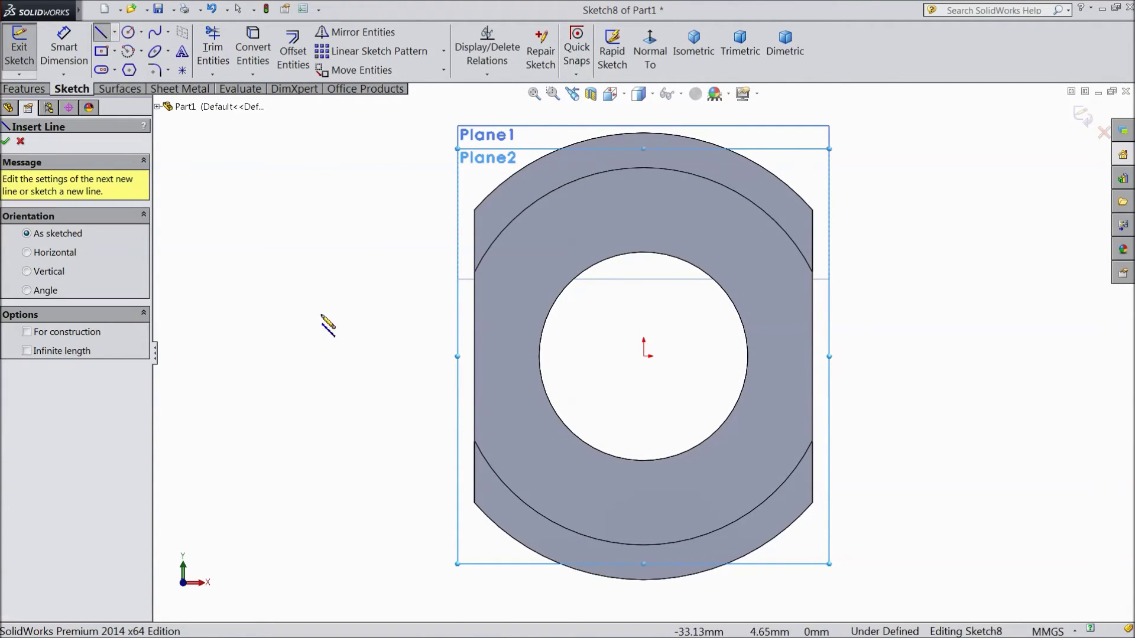
pyautogui.click(474, 357)
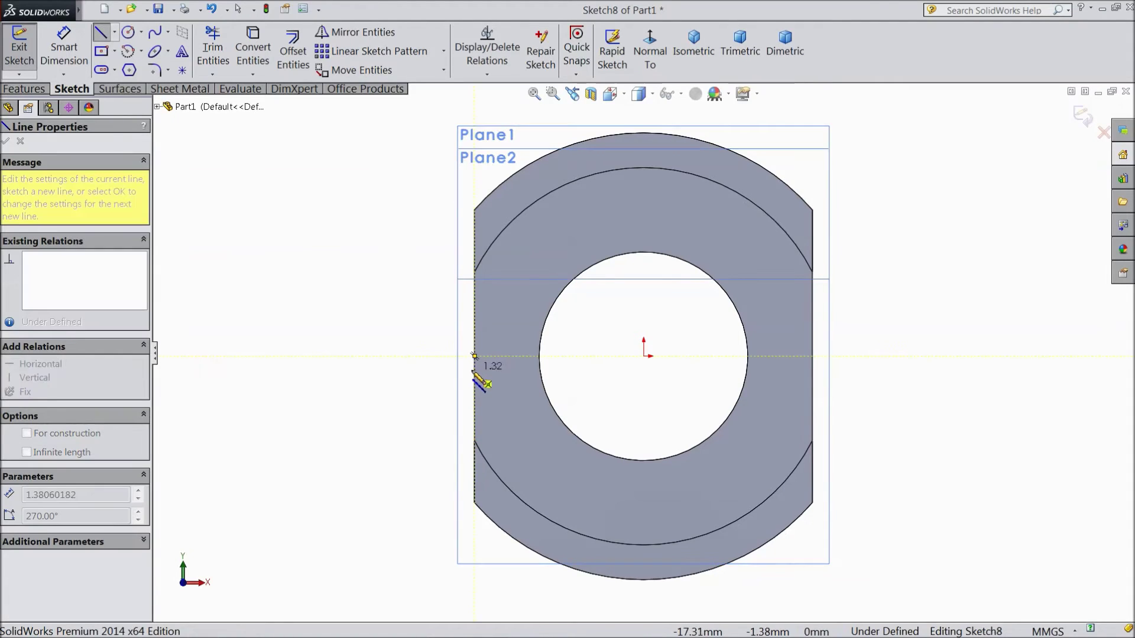
pyautogui.click(475, 379)
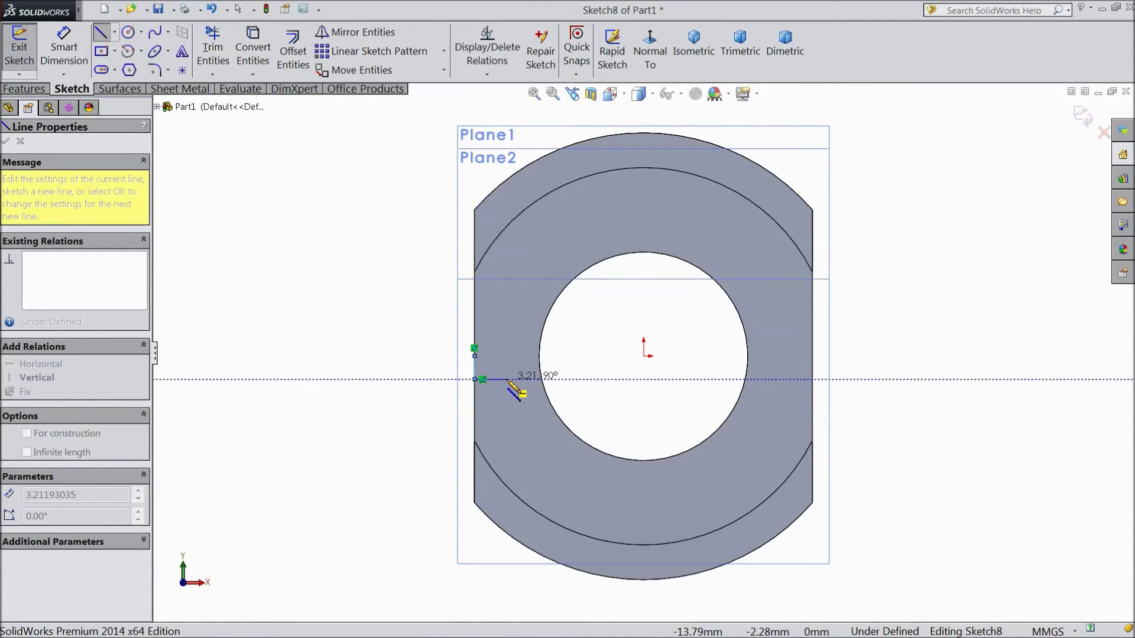
pyautogui.click(507, 380)
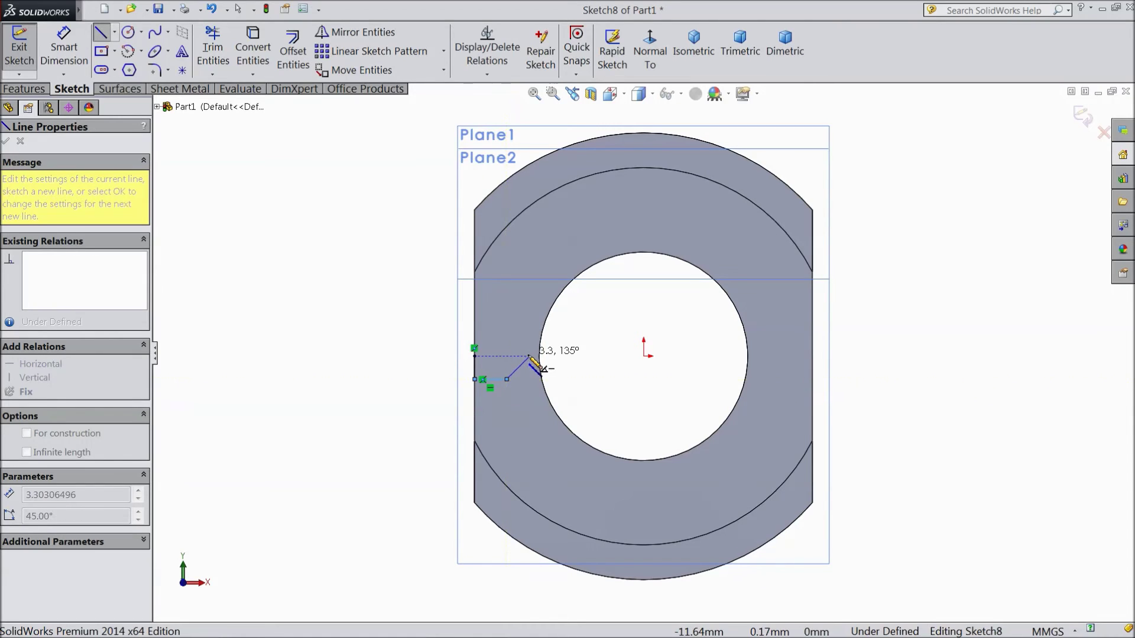
pyautogui.click(530, 356)
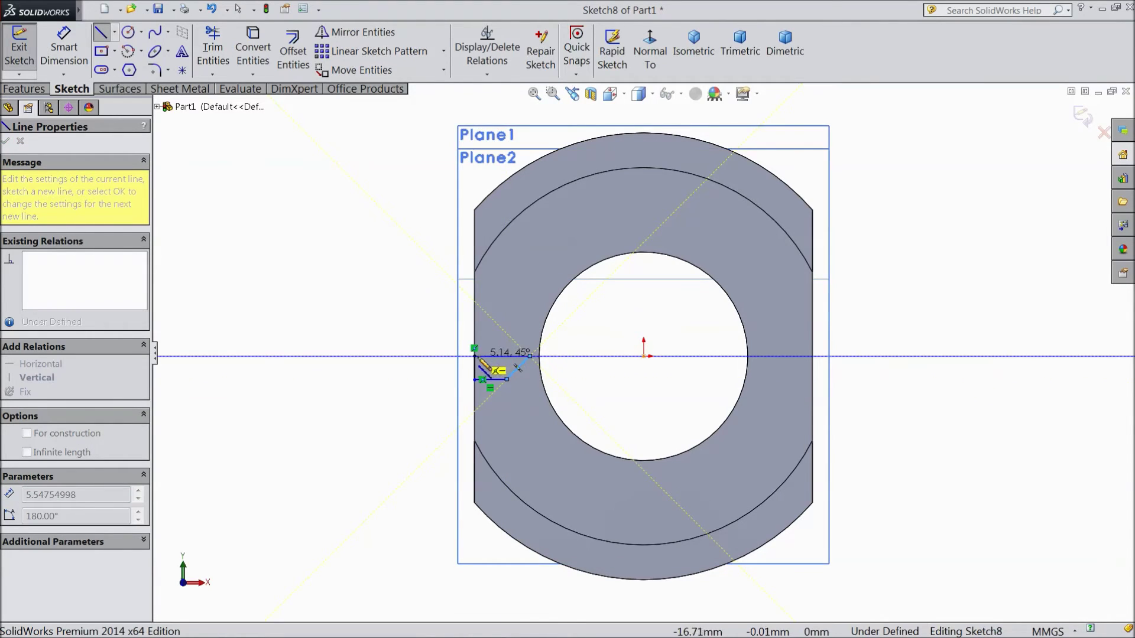
pyautogui.click(474, 356)
pyautogui.scroll(-5, 501, 383)
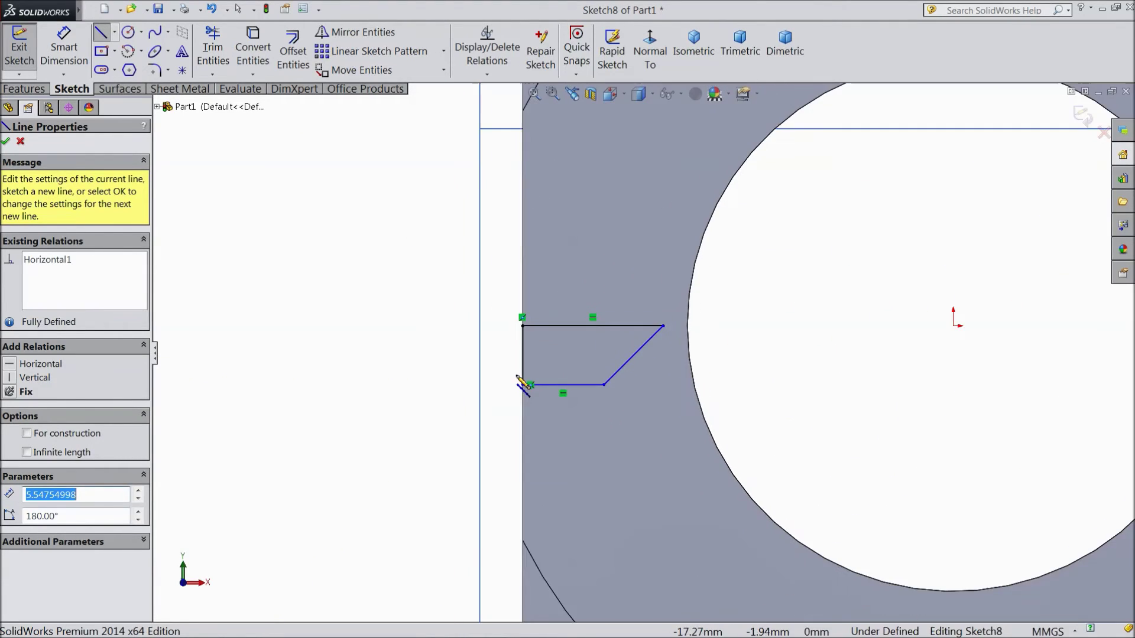
pyautogui.click(5, 142)
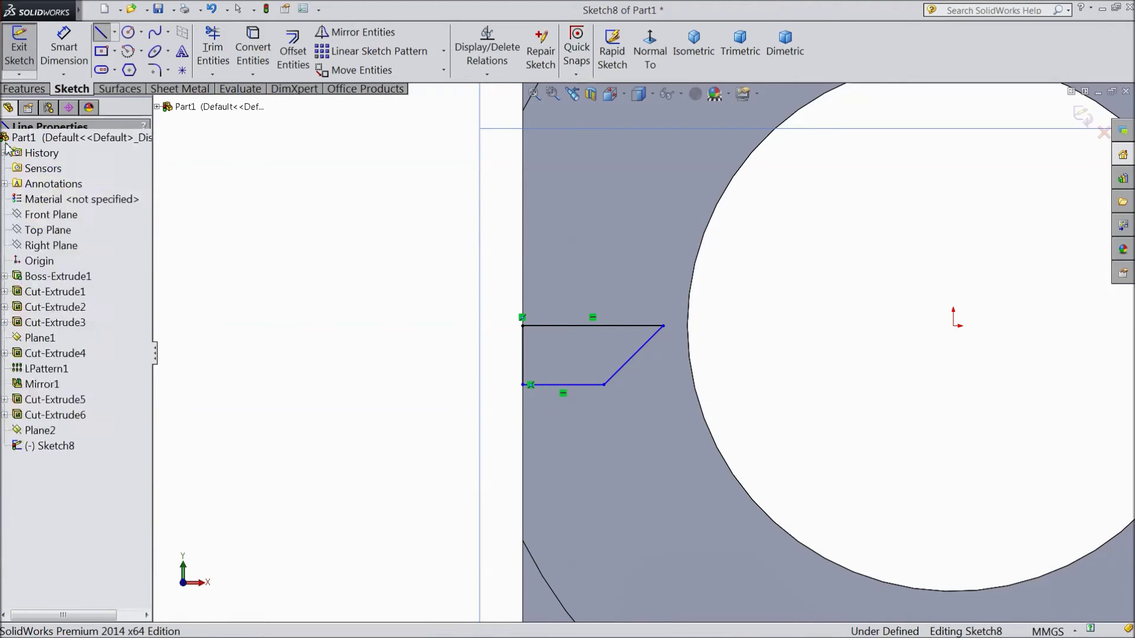
# - Dimension the trapezoid's vertical side on the flat edge to 3 mm and its shorter horizontal side to 2.5 mm
pyautogui.click(64, 47)
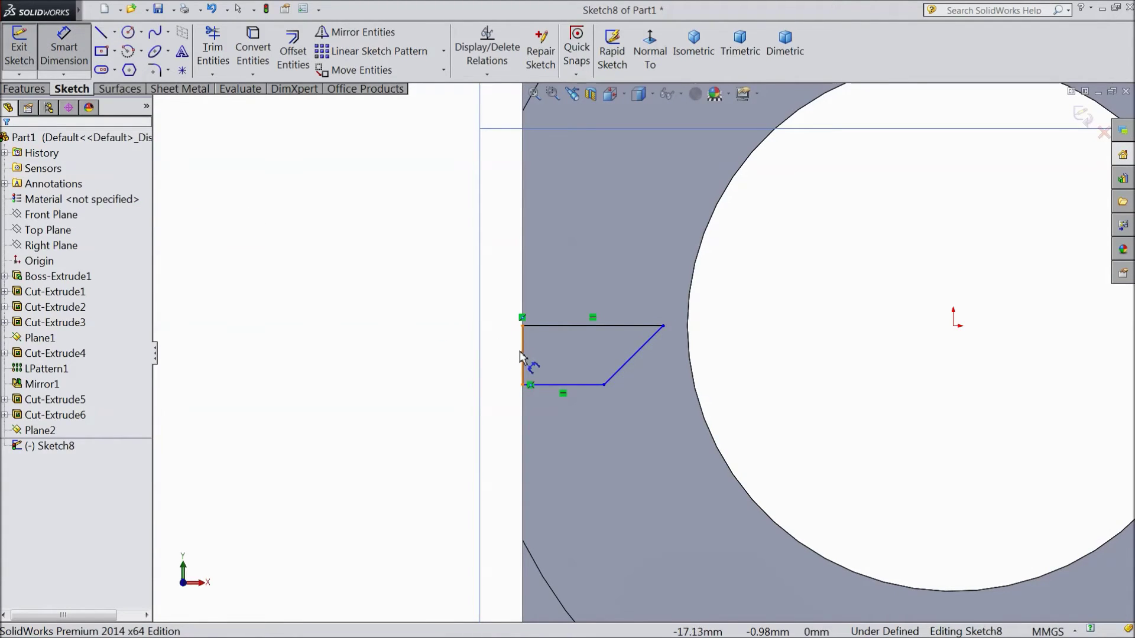
pyautogui.click(523, 355)
pyautogui.click(438, 363)
pyautogui.write('3')
pyautogui.click(371, 345)
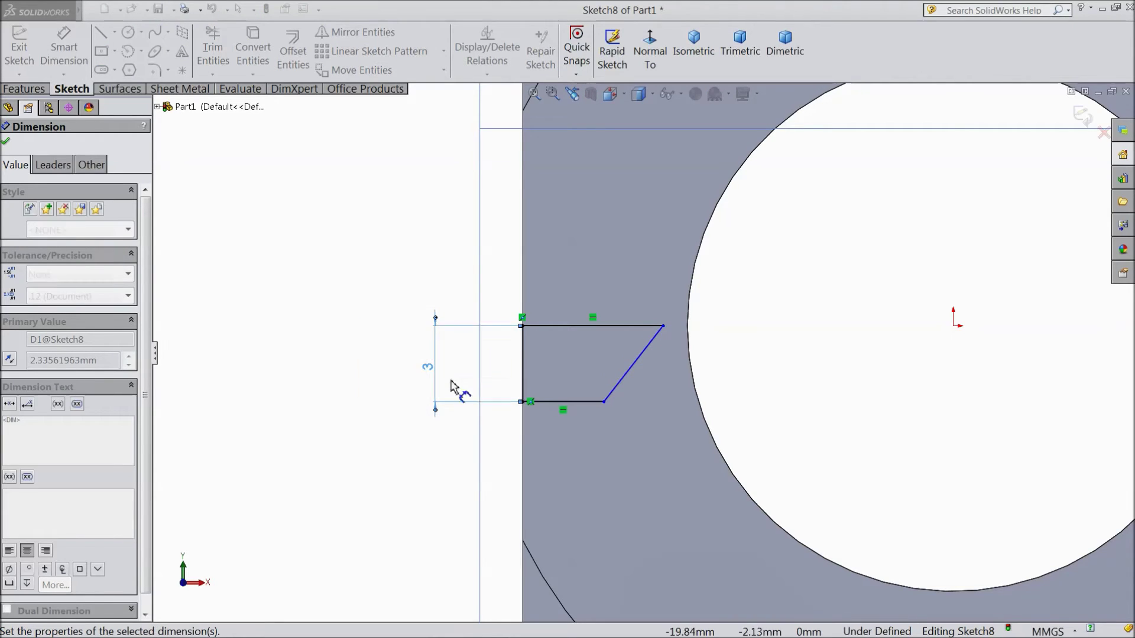
pyautogui.click(556, 404)
pyautogui.click(571, 452)
pyautogui.write('2.5')
pyautogui.click(503, 430)
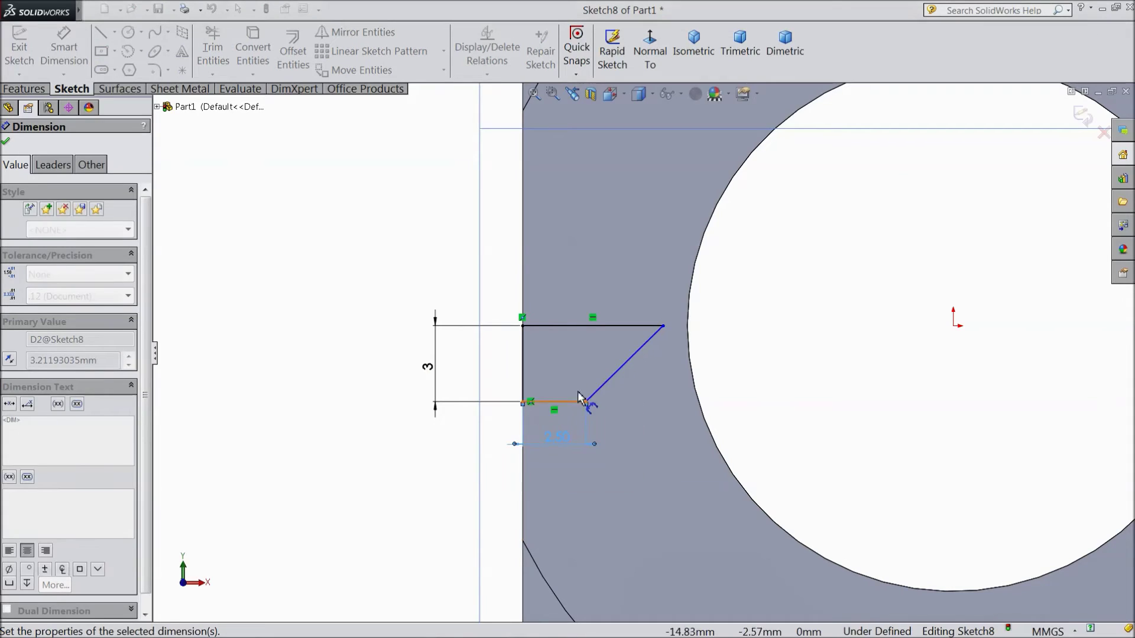
# - Set the angle between the trapezoid's long horizontal side and its slanted side to 45°
pyautogui.click(624, 329)
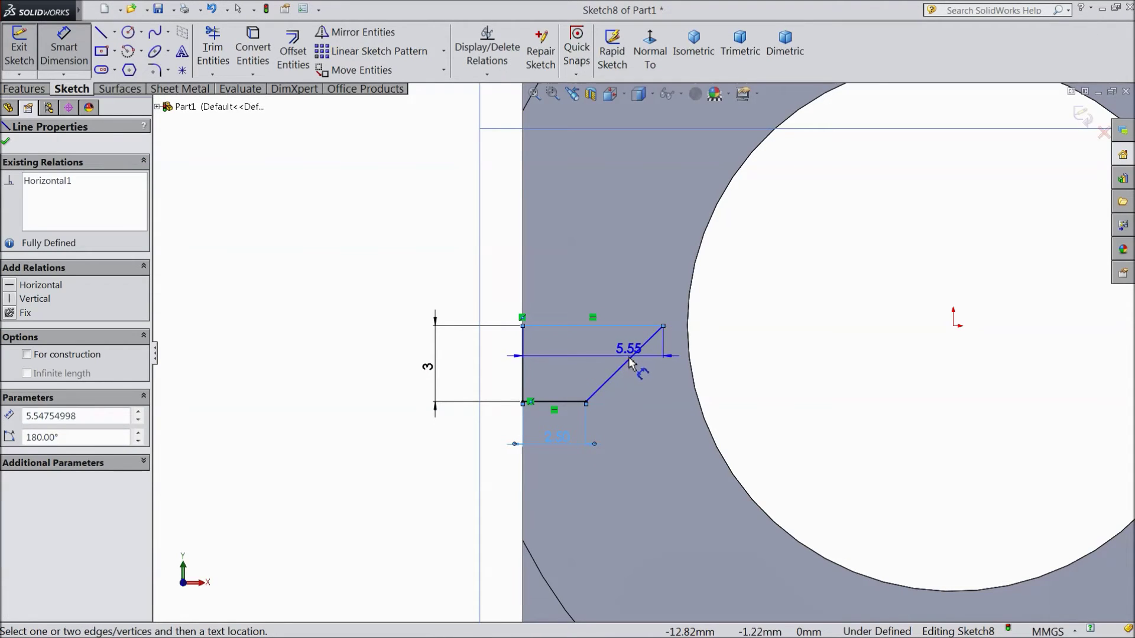
pyautogui.click(631, 358)
pyautogui.click(584, 359)
pyautogui.write('45')
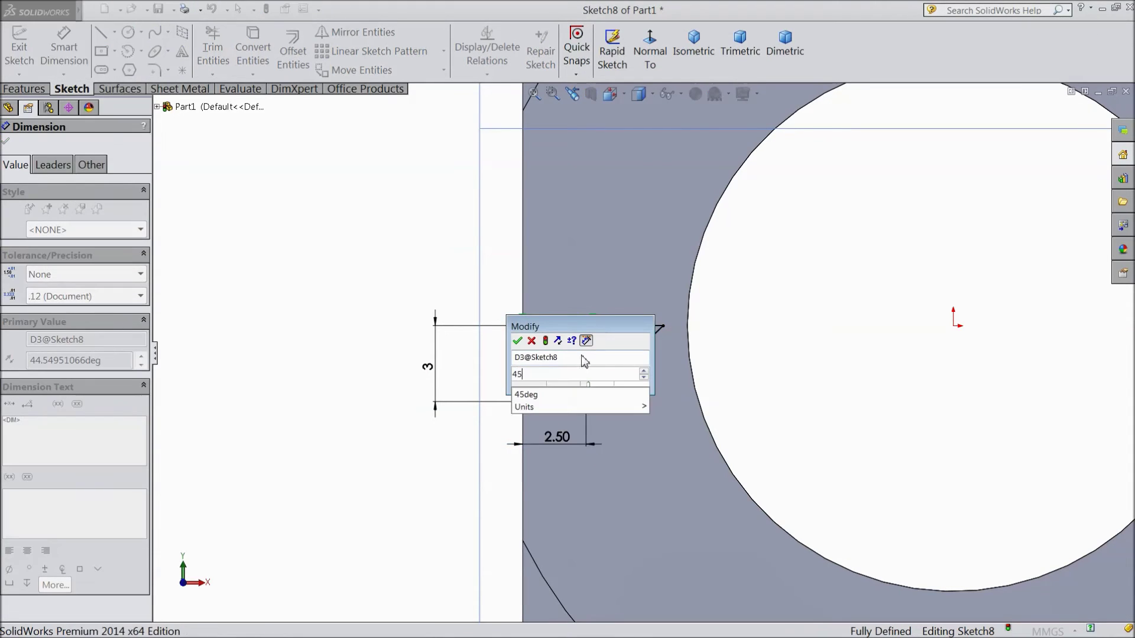
pyautogui.click(518, 341)
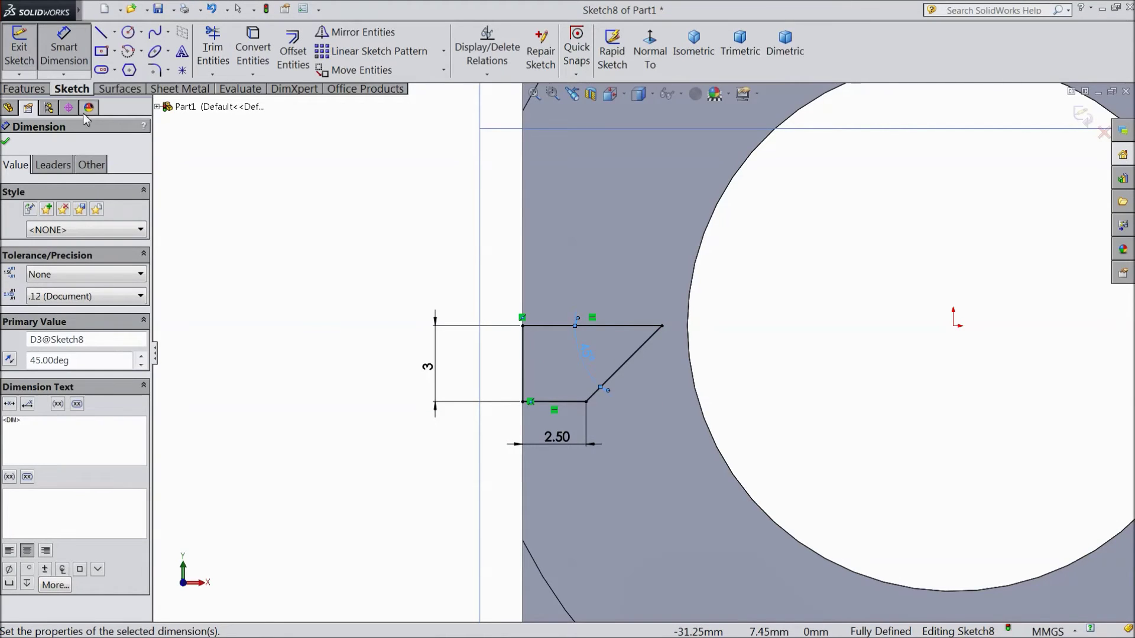
pyautogui.click(9, 144)
# - Make a blind 360° revolved cut of the trapezoid around its long horizontal side
pyautogui.click(24, 89)
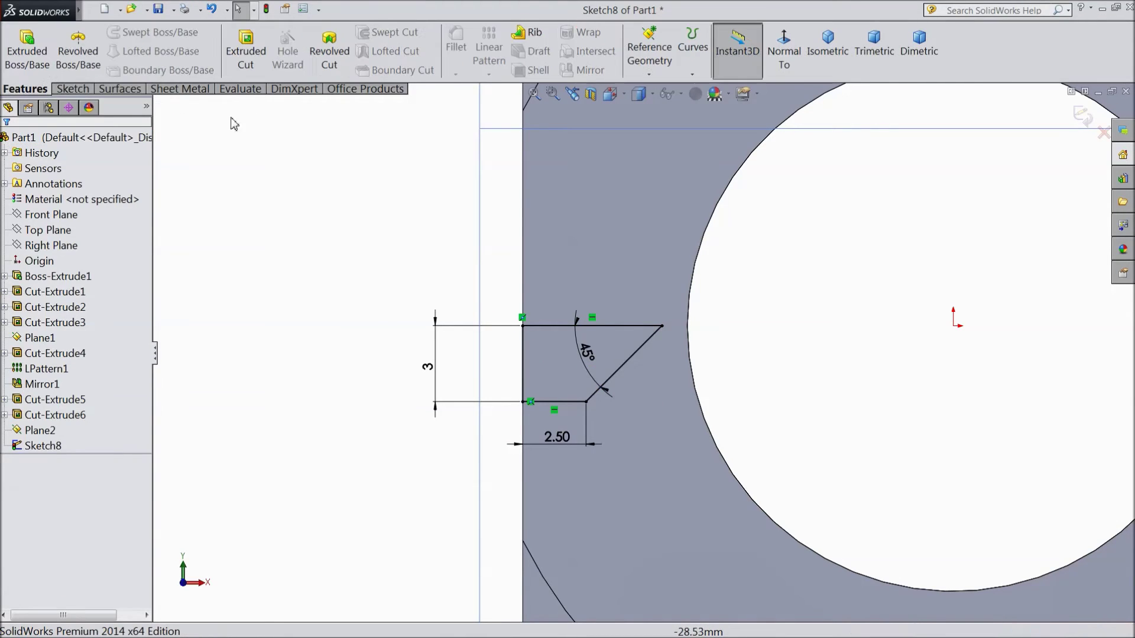
pyautogui.click(327, 66)
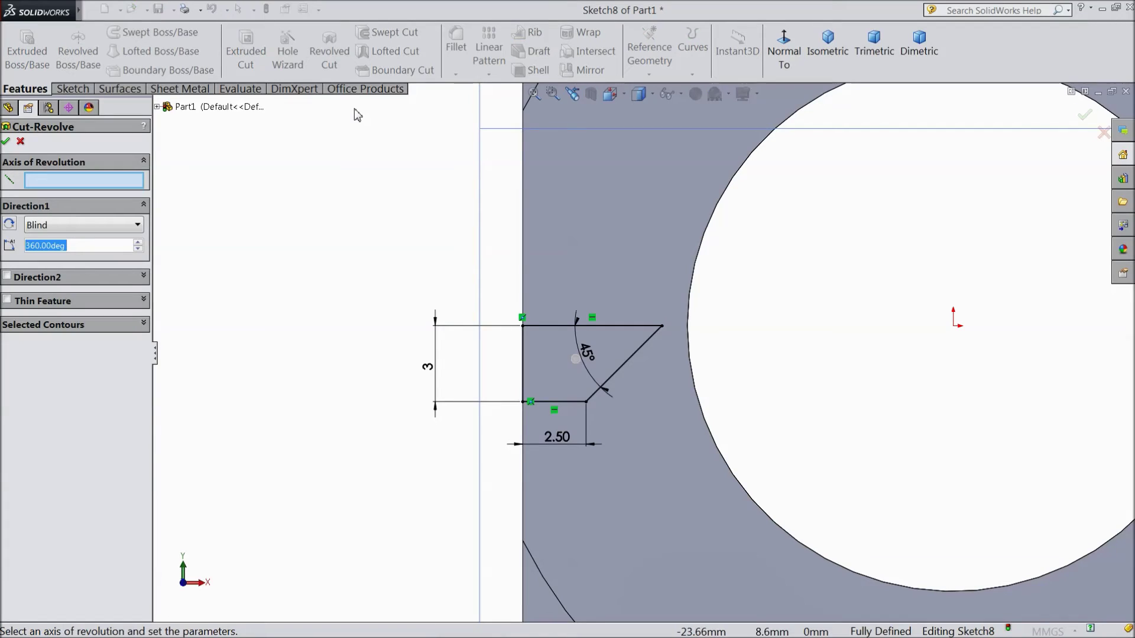
pyautogui.click(557, 326)
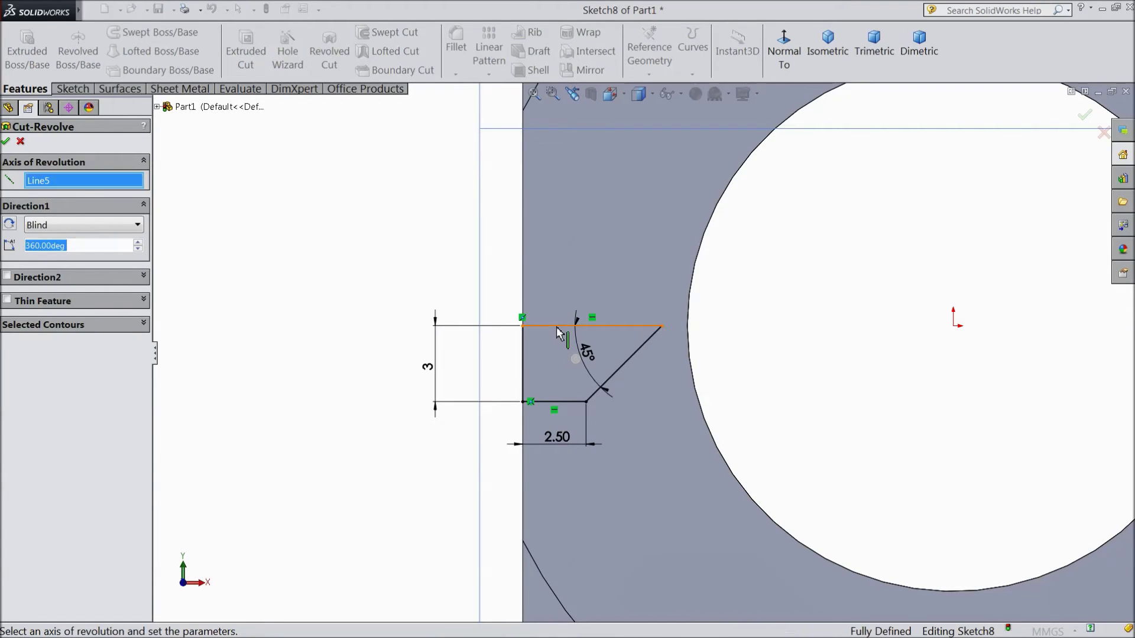
pyautogui.press('f')
pyautogui.moveTo(478, 414); pyautogui.dragTo(510, 296, button='middle')
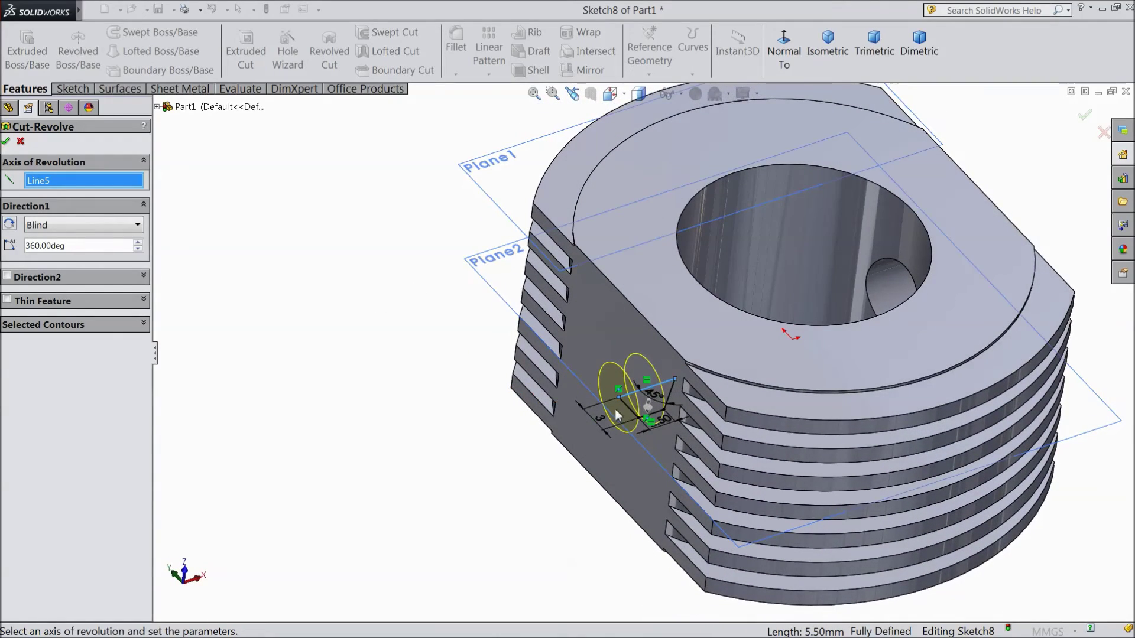
pyautogui.click(5, 142)
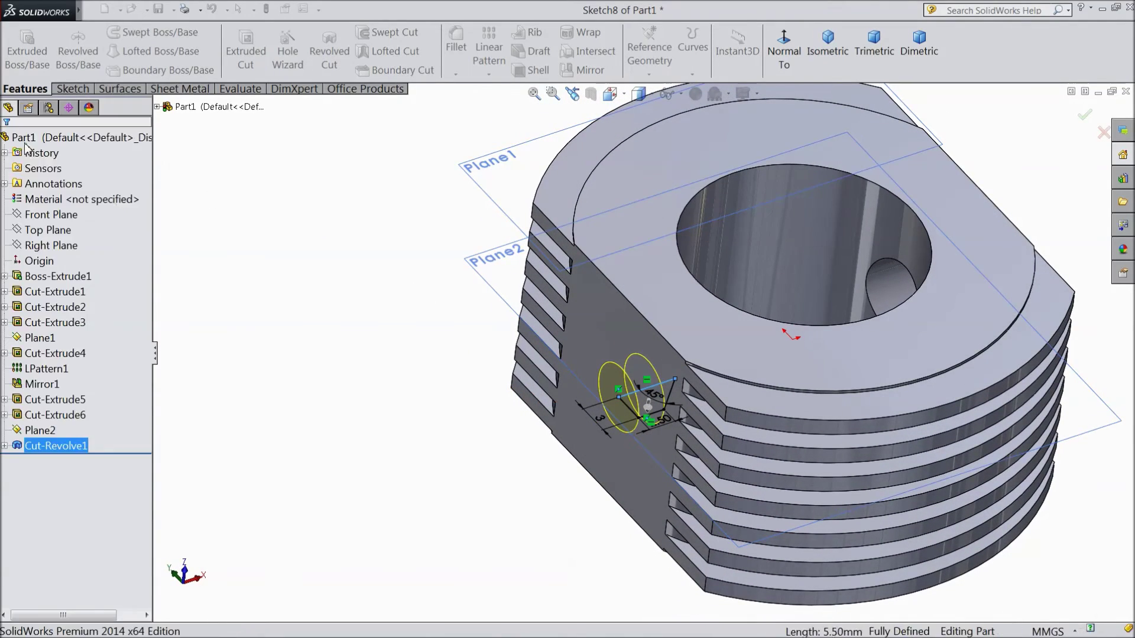
# - Mirror the cut of four 3 mm holes (Cut-Extrude6) about the Right Plane onto the opposite flat face
pyautogui.moveTo(388, 375)
pyautogui.mouseDown(button='middle')
pyautogui.moveTo(440, 370)
pyautogui.moveTo(471, 324)
pyautogui.moveTo(496, 319)
pyautogui.moveTo(405, 362)
pyautogui.moveTo(408, 373)
pyautogui.mouseUp(button='middle')
pyautogui.scroll(5, 407, 372)
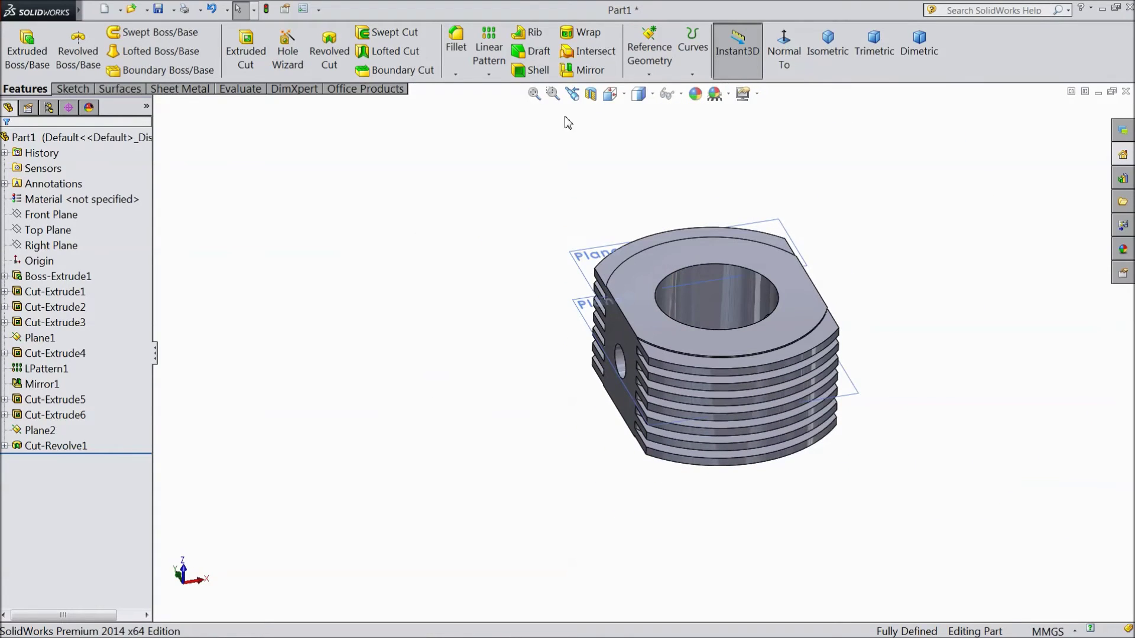
pyautogui.click(53, 231)
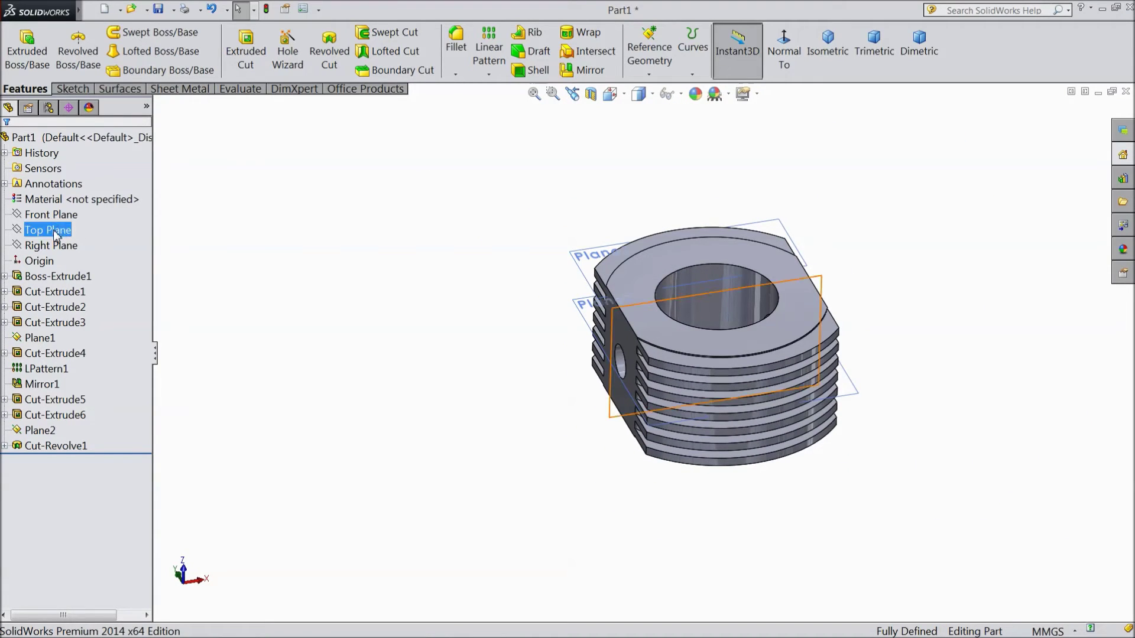
pyautogui.click(59, 216)
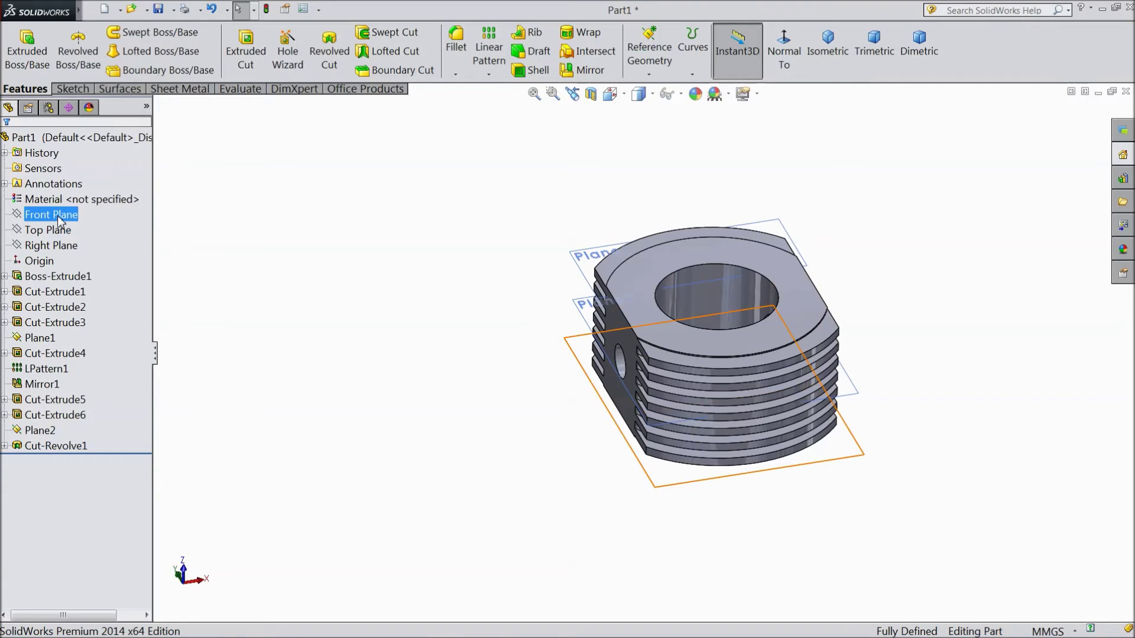
pyautogui.click(55, 246)
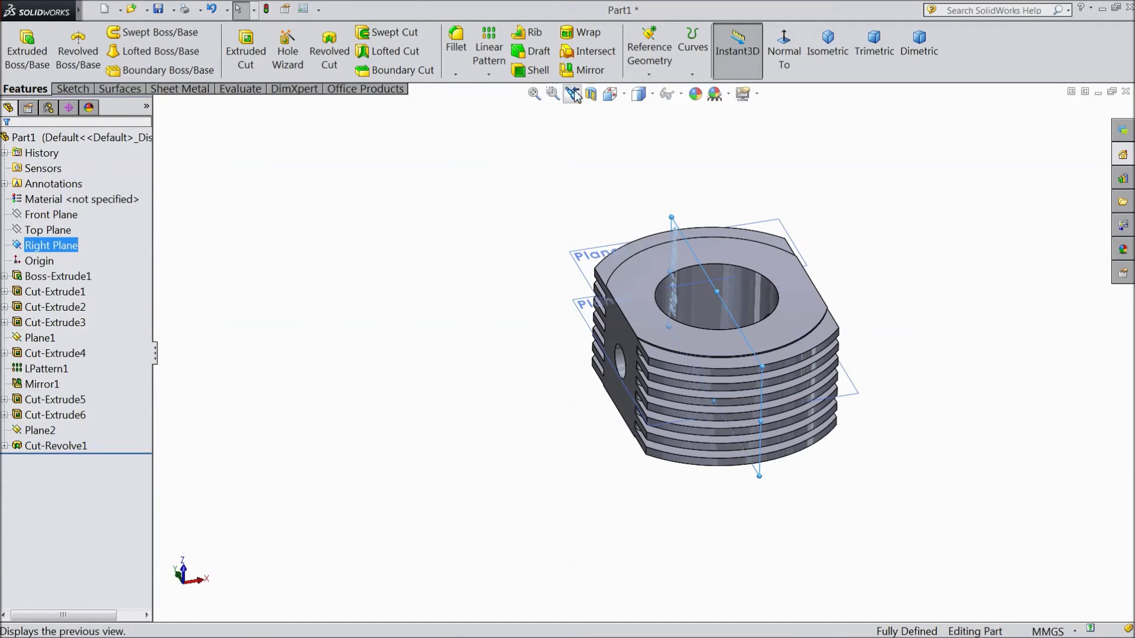
pyautogui.click(590, 71)
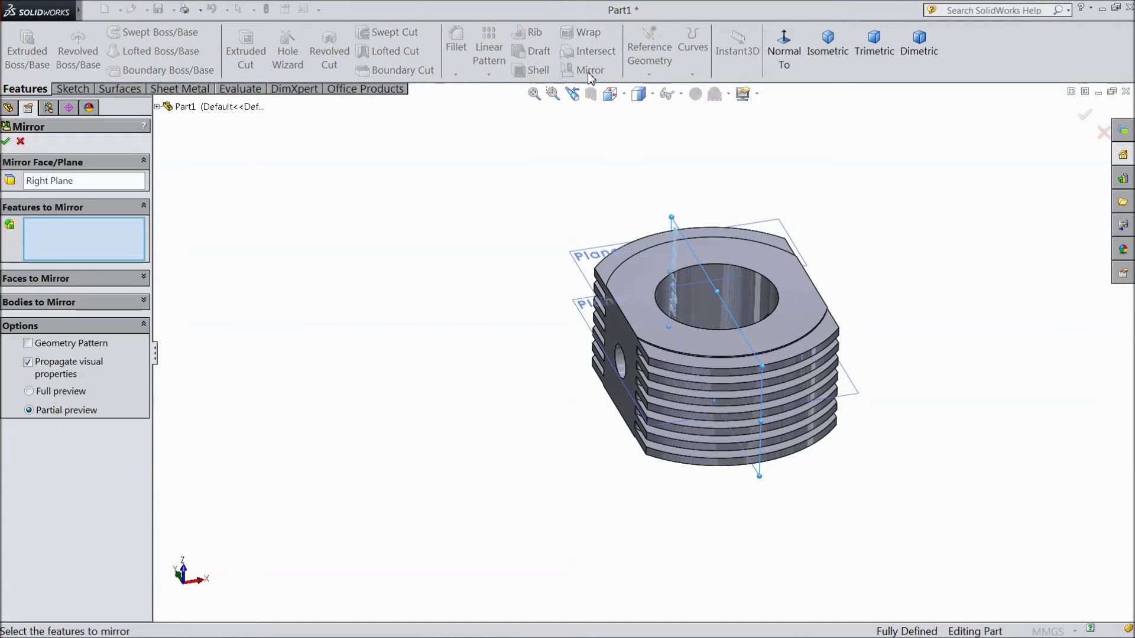
pyautogui.moveTo(494, 182); pyautogui.dragTo(573, 253, button='middle')
pyautogui.scroll(-4, 786, 317)
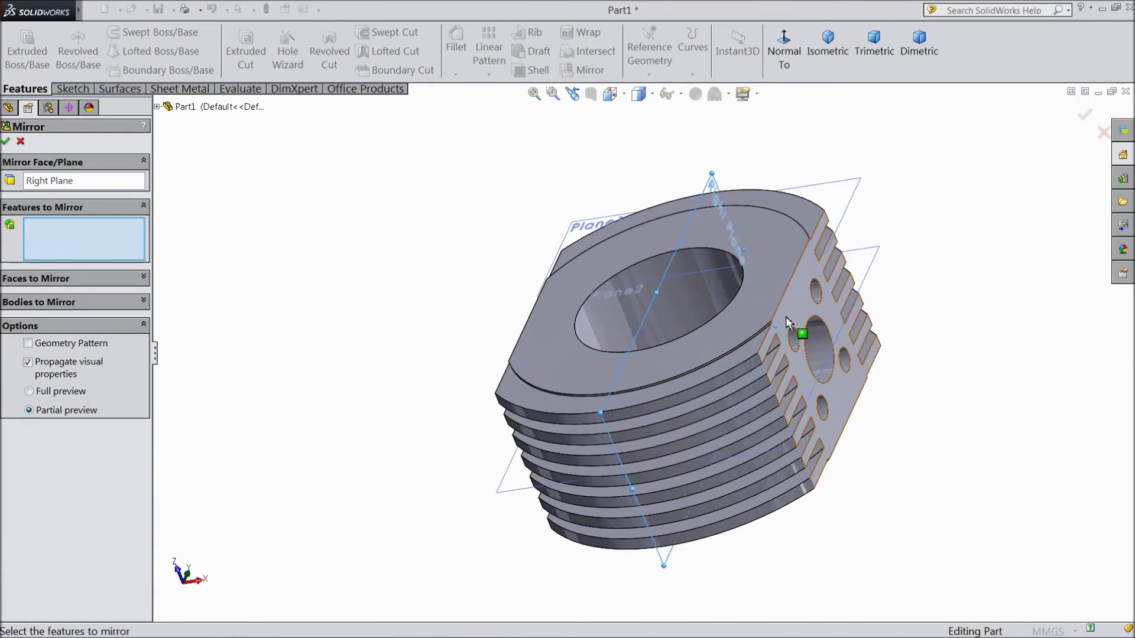
pyautogui.click(789, 298)
pyautogui.moveTo(875, 303); pyautogui.dragTo(953, 268, button='middle')
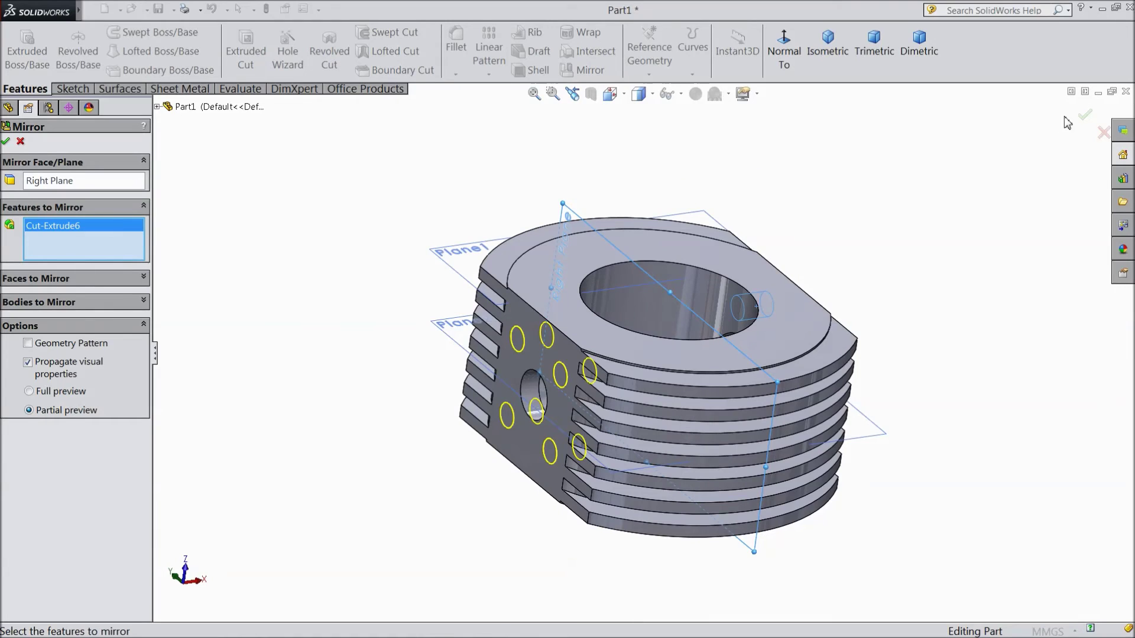
pyautogui.click(1085, 118)
# - Hide the Plane1 reference plane in the model
pyautogui.moveTo(919, 233); pyautogui.dragTo(765, 172, button='middle')
pyautogui.moveTo(764, 169); pyautogui.dragTo(854, 254, button='middle')
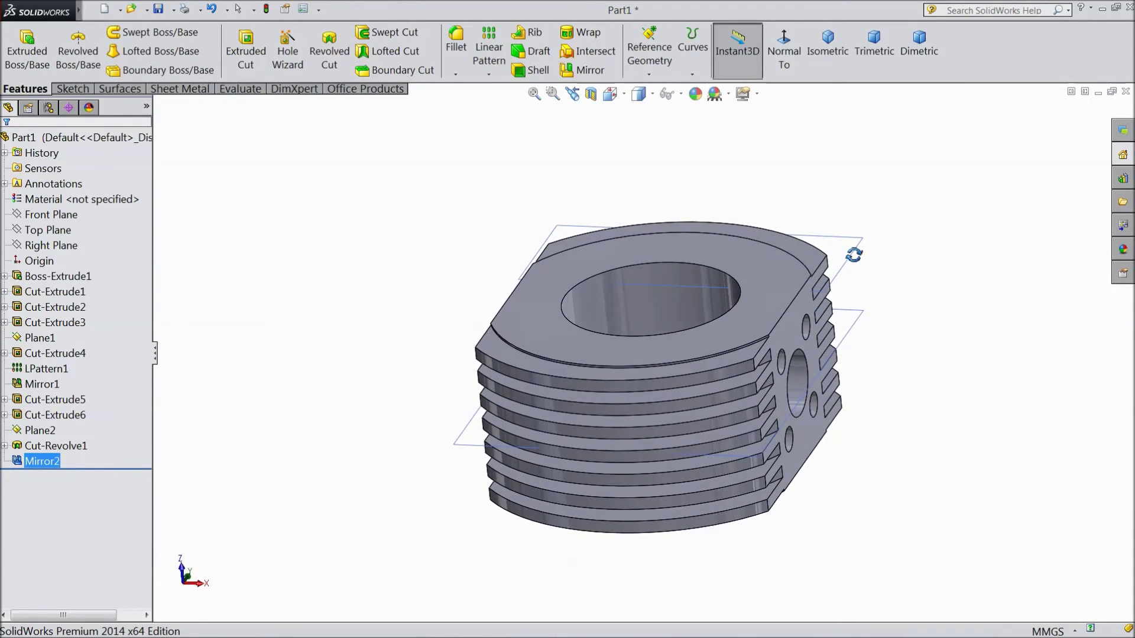
pyautogui.moveTo(854, 254); pyautogui.dragTo(745, 319, button='middle')
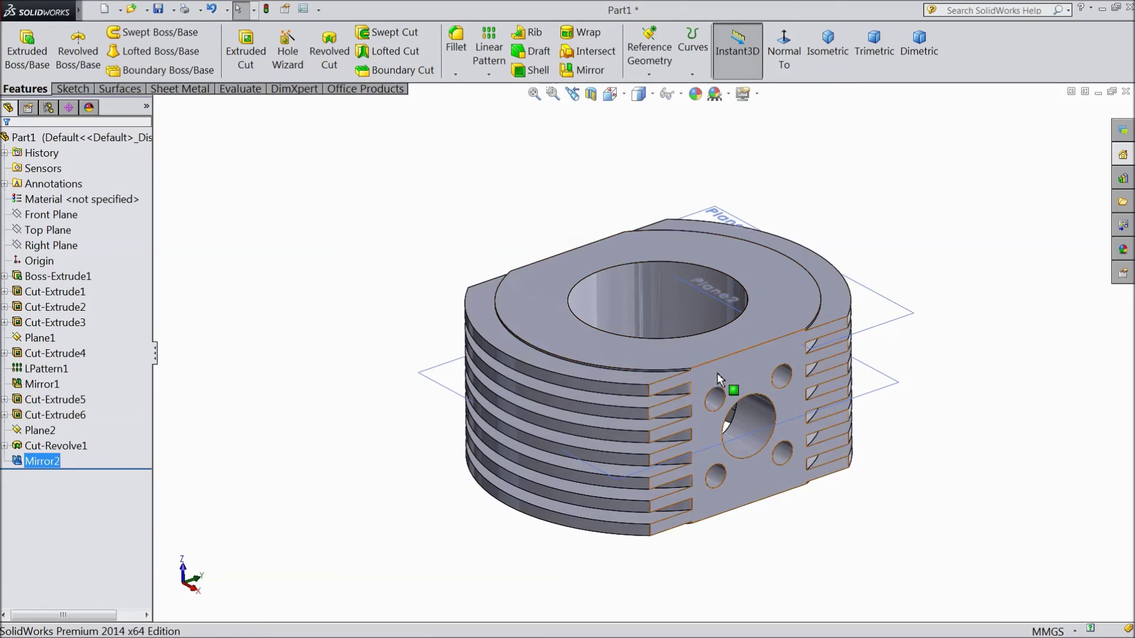
pyautogui.scroll(-2, 702, 402)
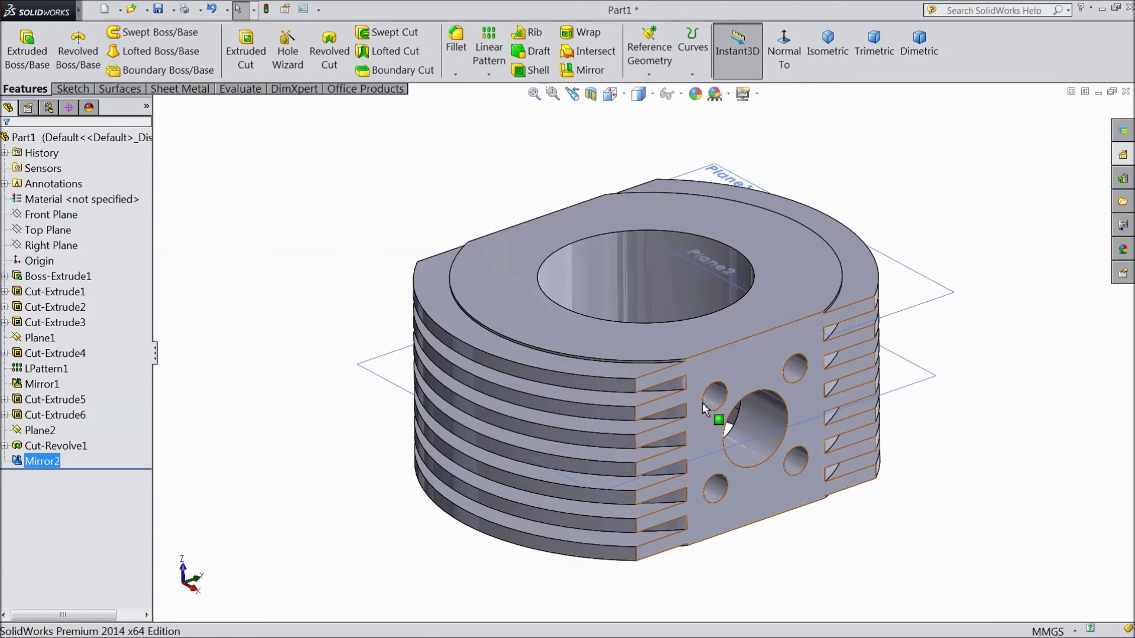
pyautogui.click(950, 300)
pyautogui.click(1005, 262)
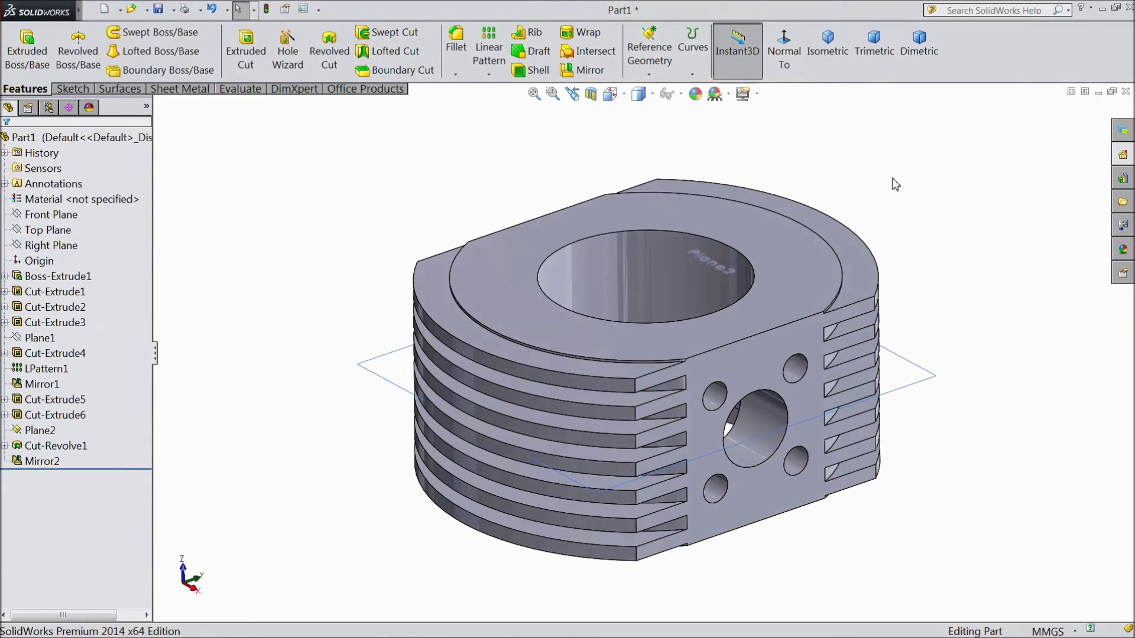
# - On the flat ring face, sketch an origin-centred construction circle about 29.9 mm in diameter and a circle about 3.8 mm in diameter at its top quadrant
pyautogui.click(797, 270)
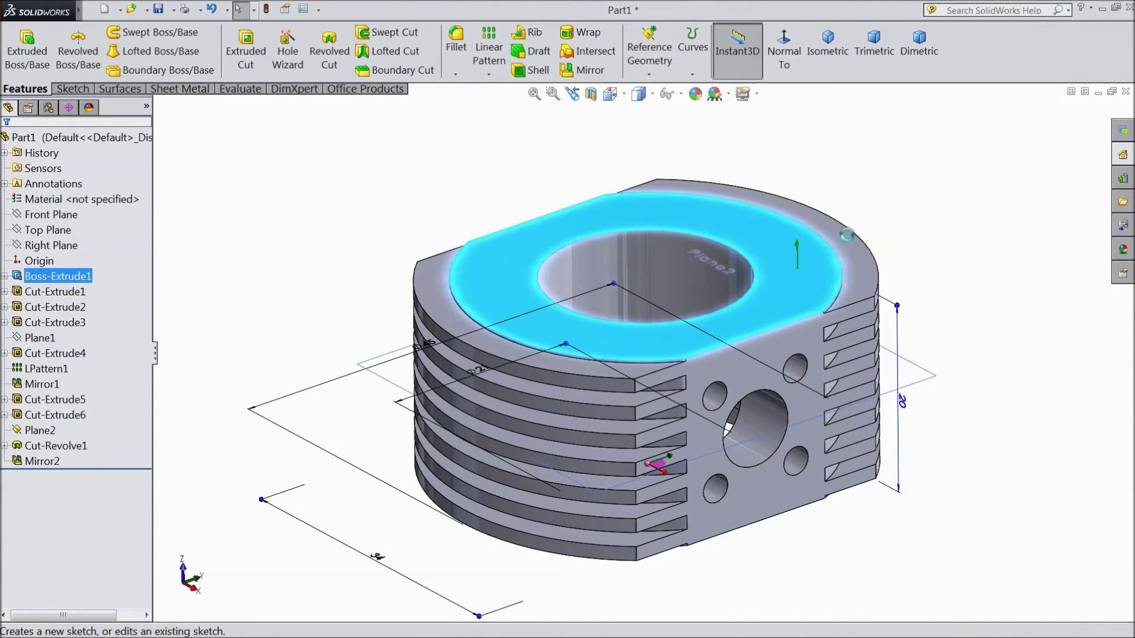
pyautogui.click(849, 238)
pyautogui.click(646, 49)
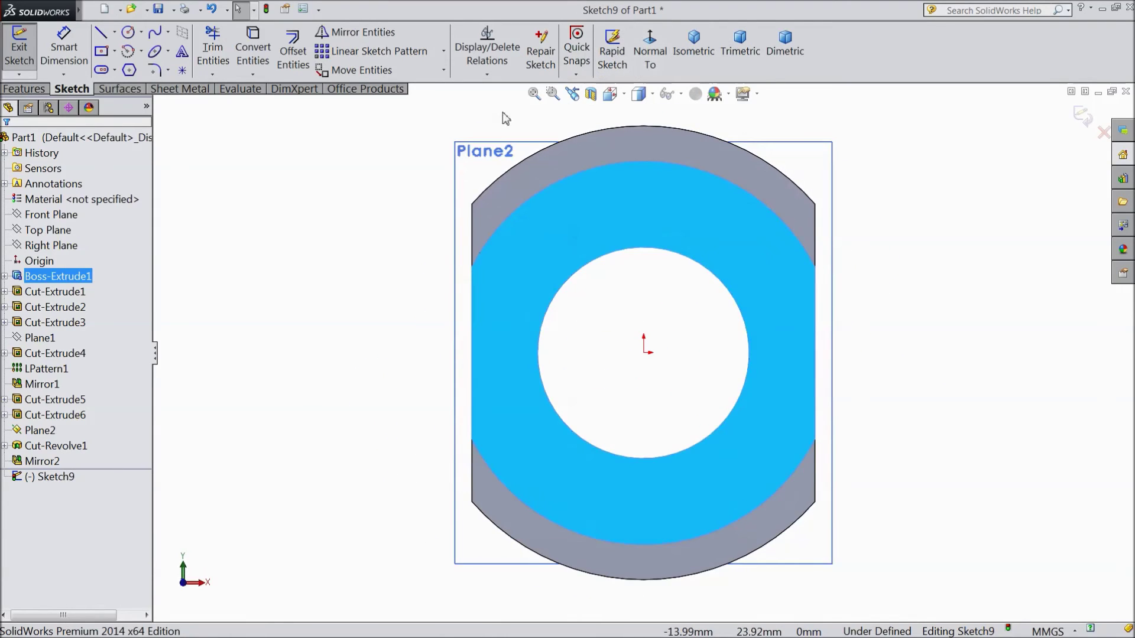
pyautogui.click(128, 32)
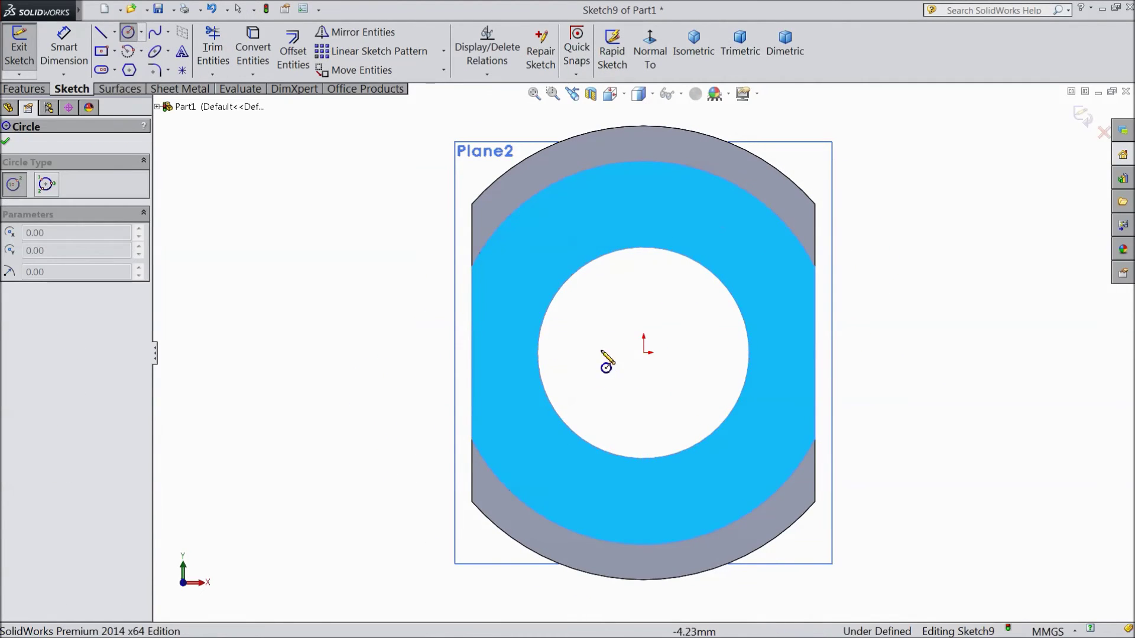
pyautogui.click(644, 353)
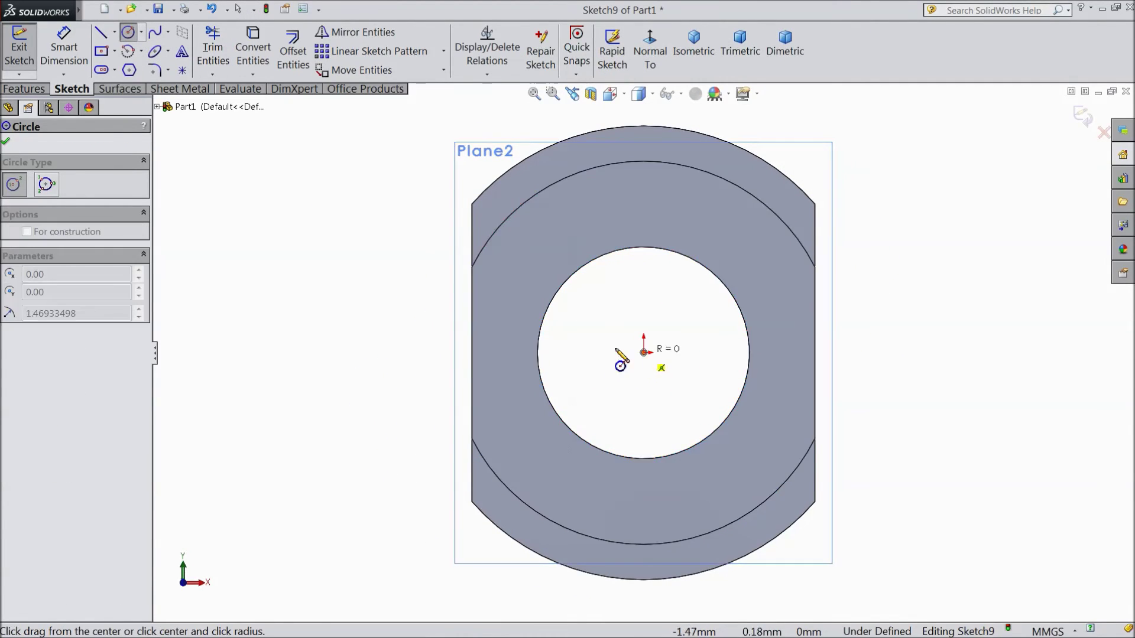
pyautogui.click(500, 319)
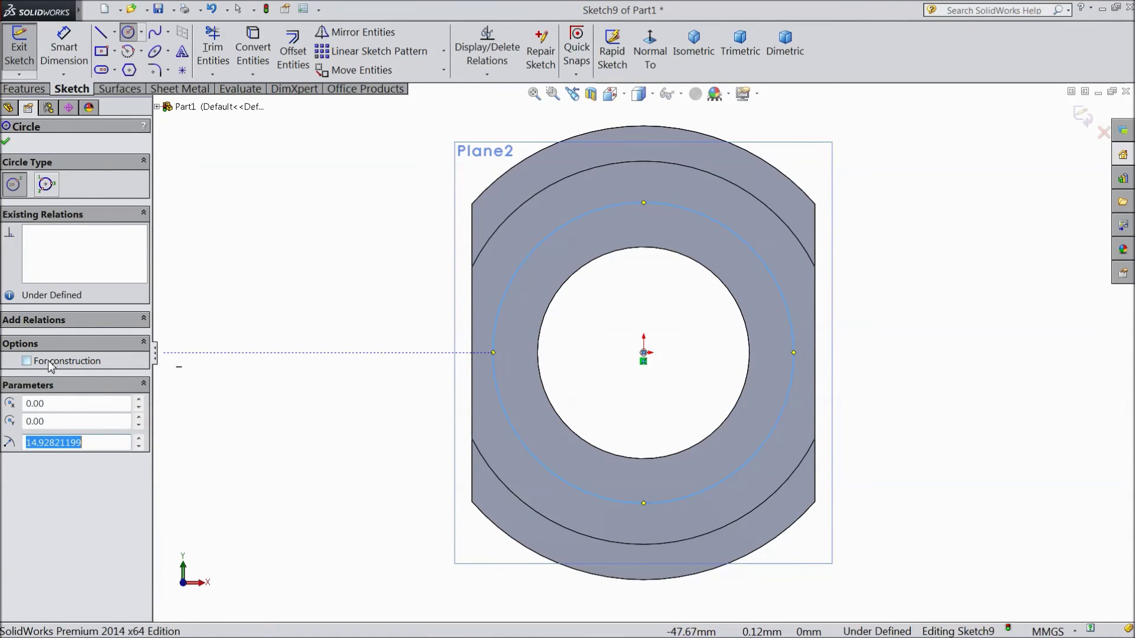
pyautogui.click(27, 362)
pyautogui.click(6, 142)
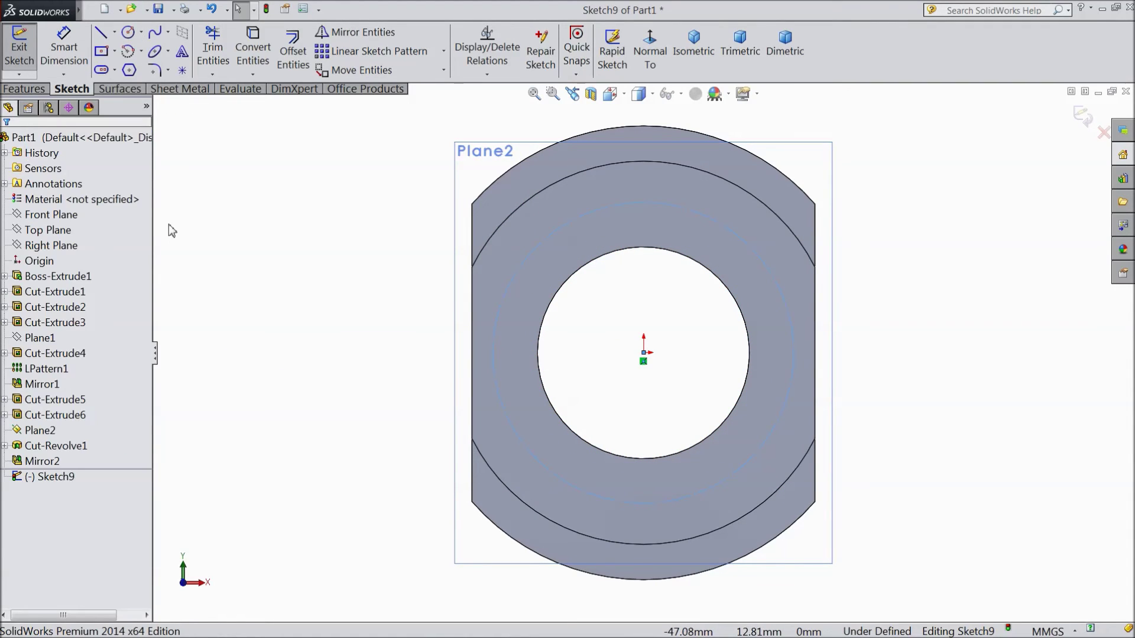
pyautogui.click(128, 31)
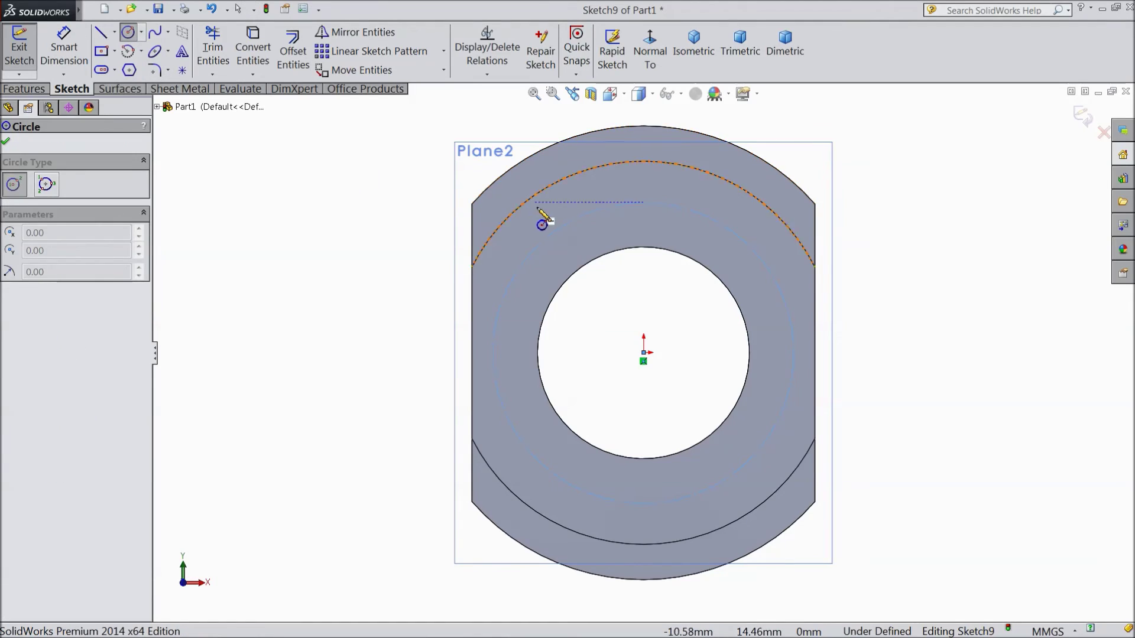
pyautogui.moveTo(643, 202); pyautogui.dragTo(659, 215)
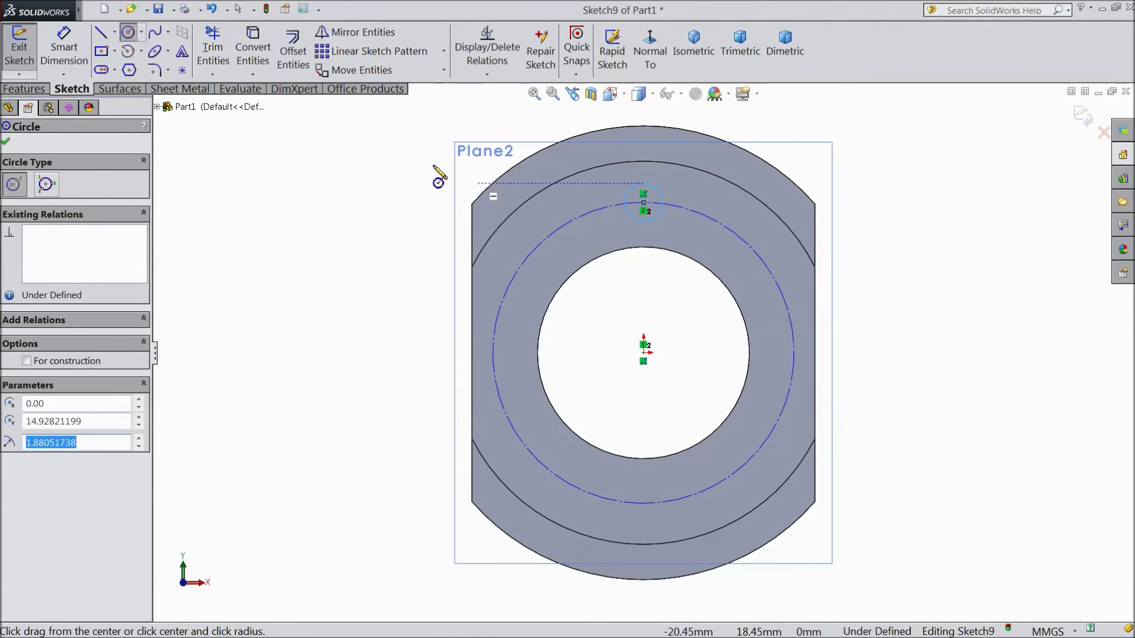
# - Dimension the construction circle on the ring face with a diameter of 32 mm
pyautogui.click(64, 47)
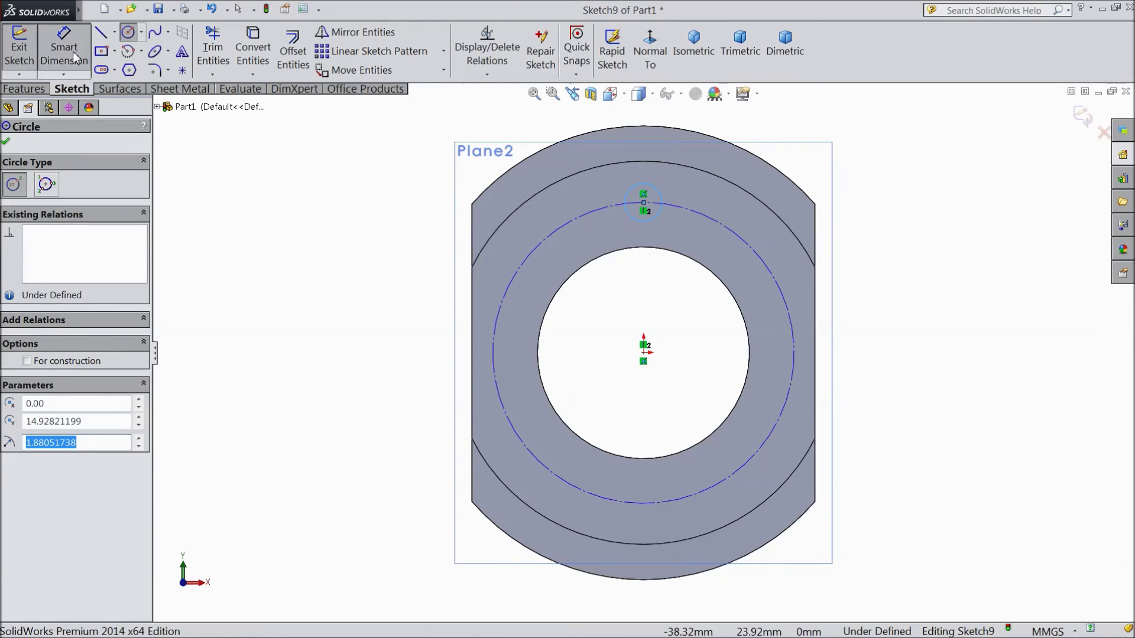
pyautogui.click(531, 264)
pyautogui.click(359, 339)
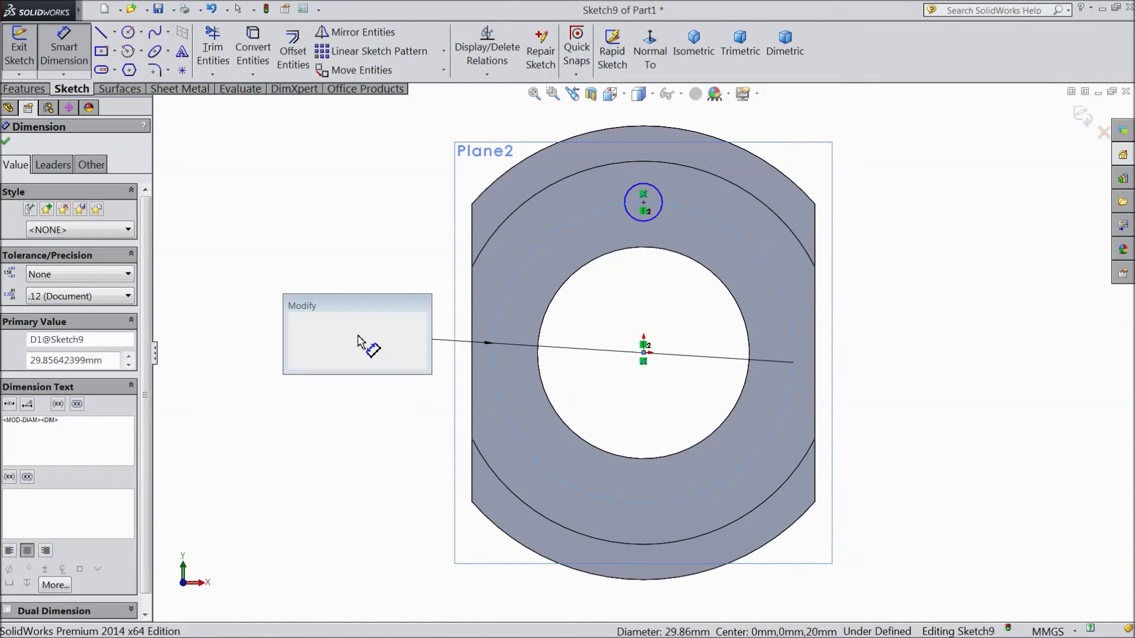
pyautogui.write('32')
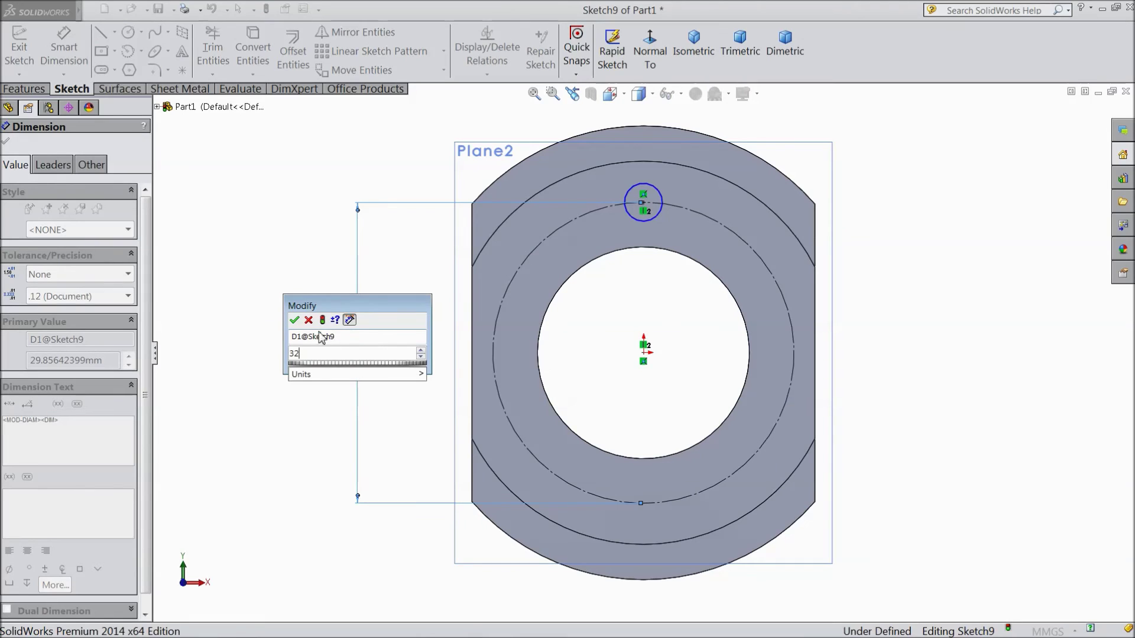
pyautogui.click(294, 321)
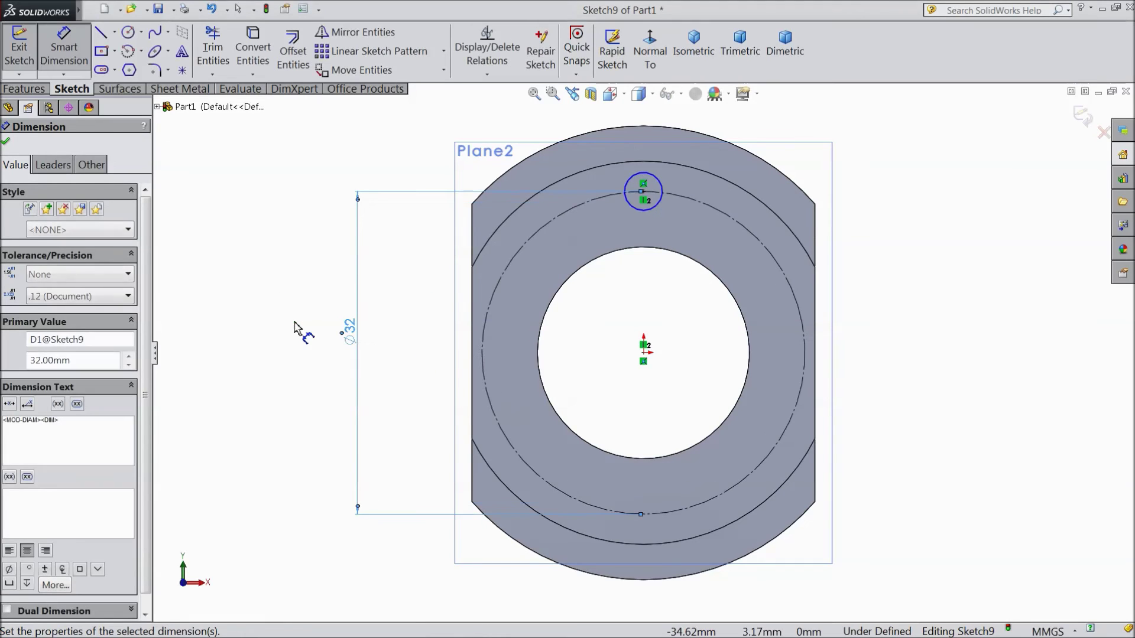
# - Dimension the small hole circle on the construction circle with a diameter of 3 mm
pyautogui.click(661, 190)
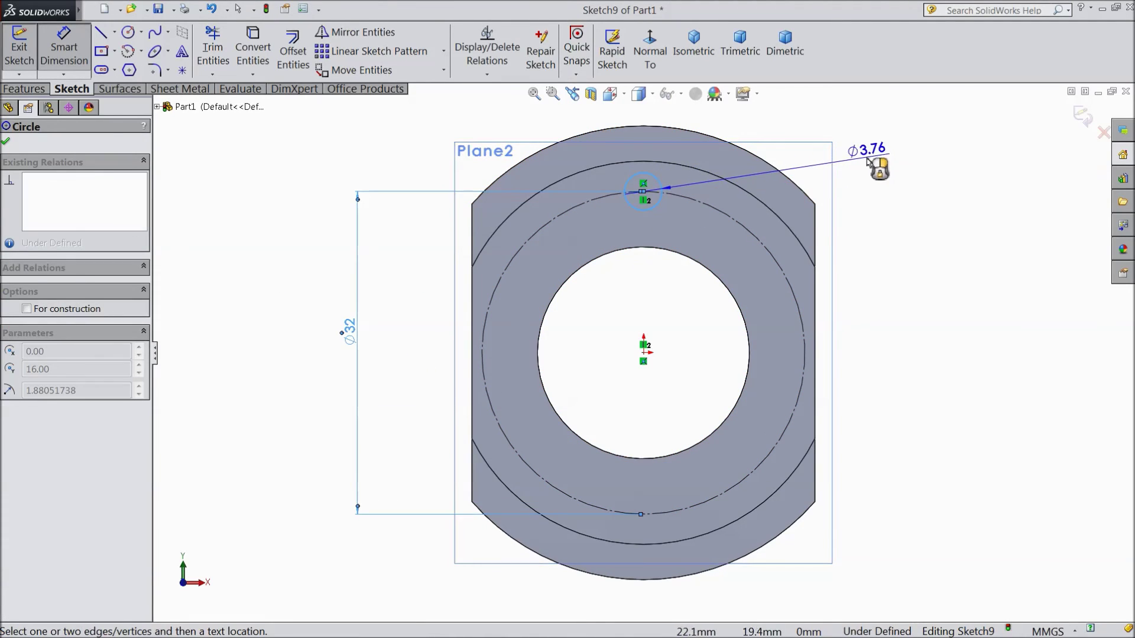
pyautogui.click(869, 166)
pyautogui.write('3.00mm')
pyautogui.click(803, 143)
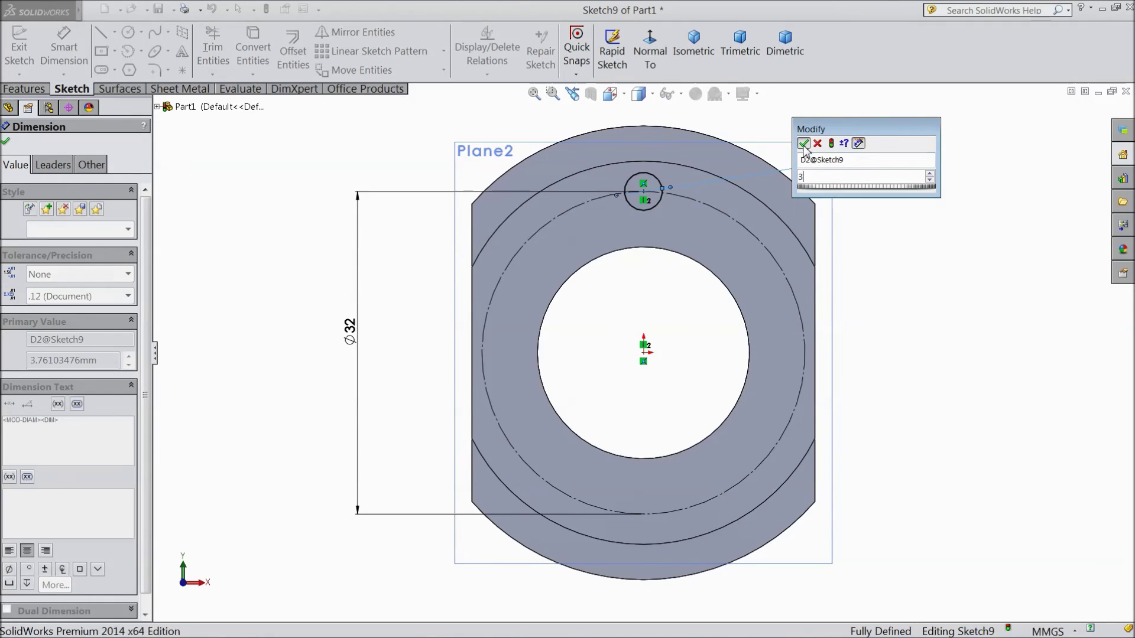
pyautogui.click(6, 142)
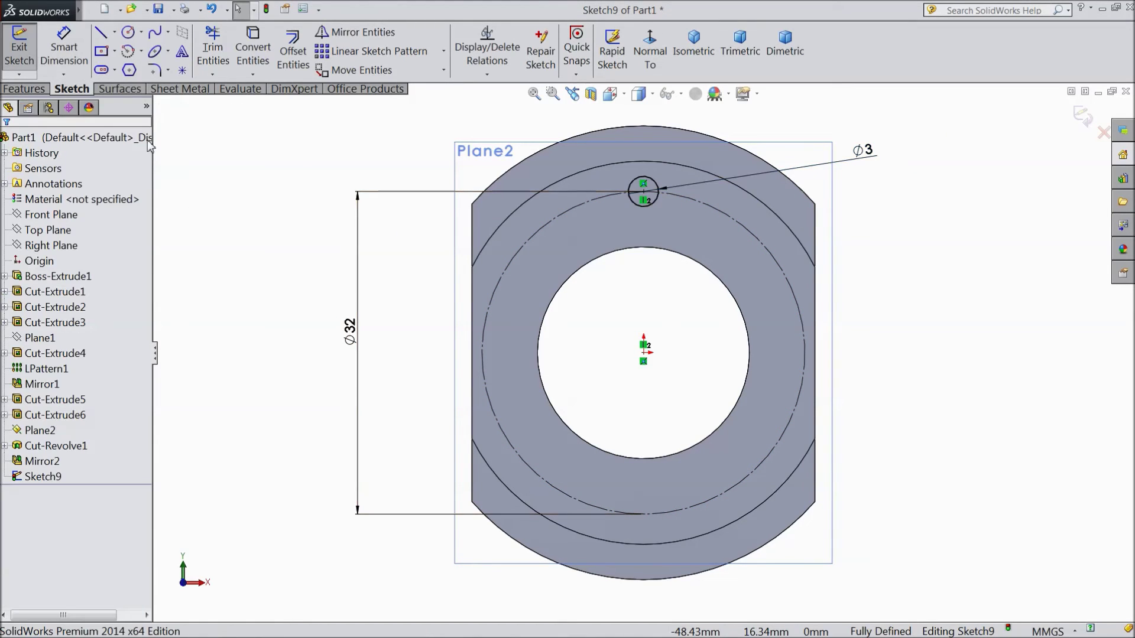
# - Circular-pattern the 3 mm circle around the origin with 6 equally spaced instances over 360°
pyautogui.click(444, 51)
pyautogui.click(414, 90)
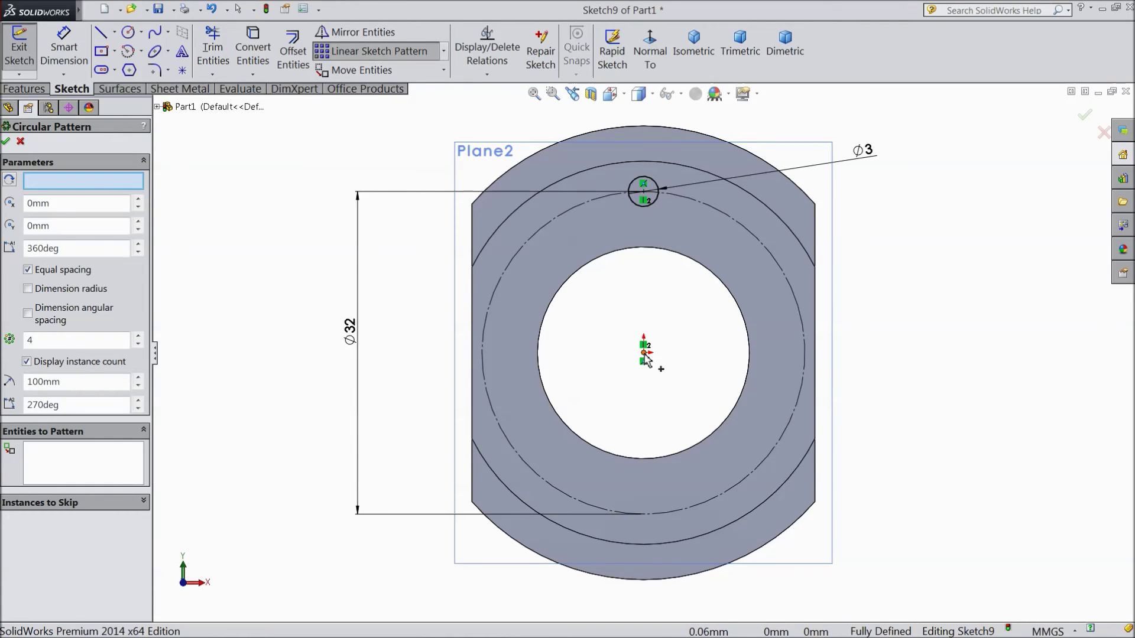
pyautogui.click(239, 405)
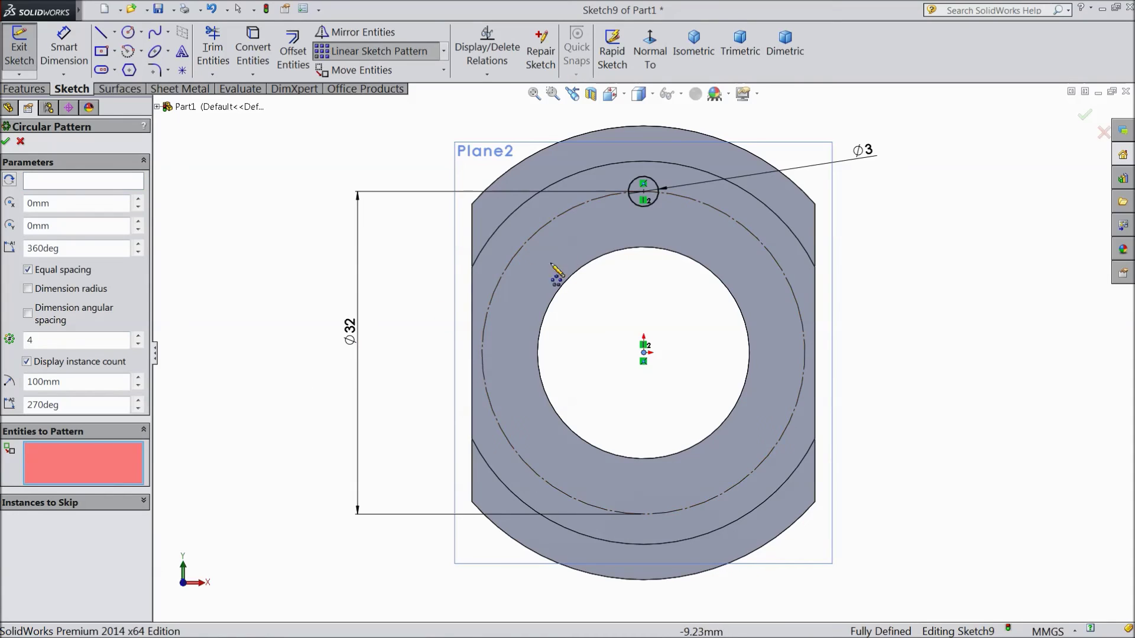
pyautogui.click(654, 209)
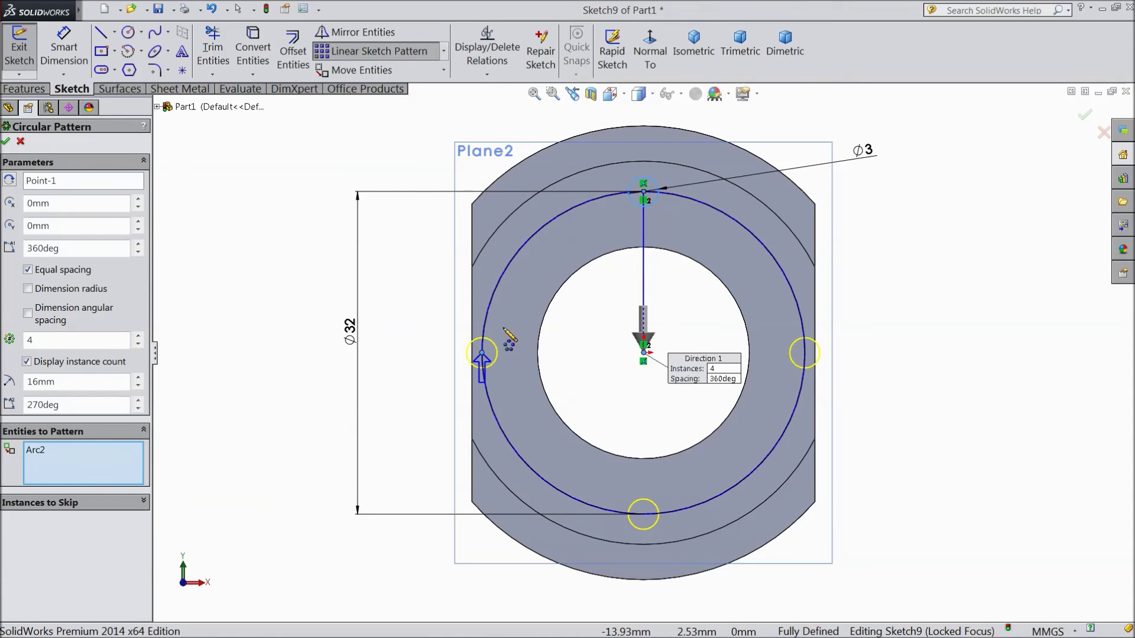
pyautogui.click(138, 337)
pyautogui.click(137, 337)
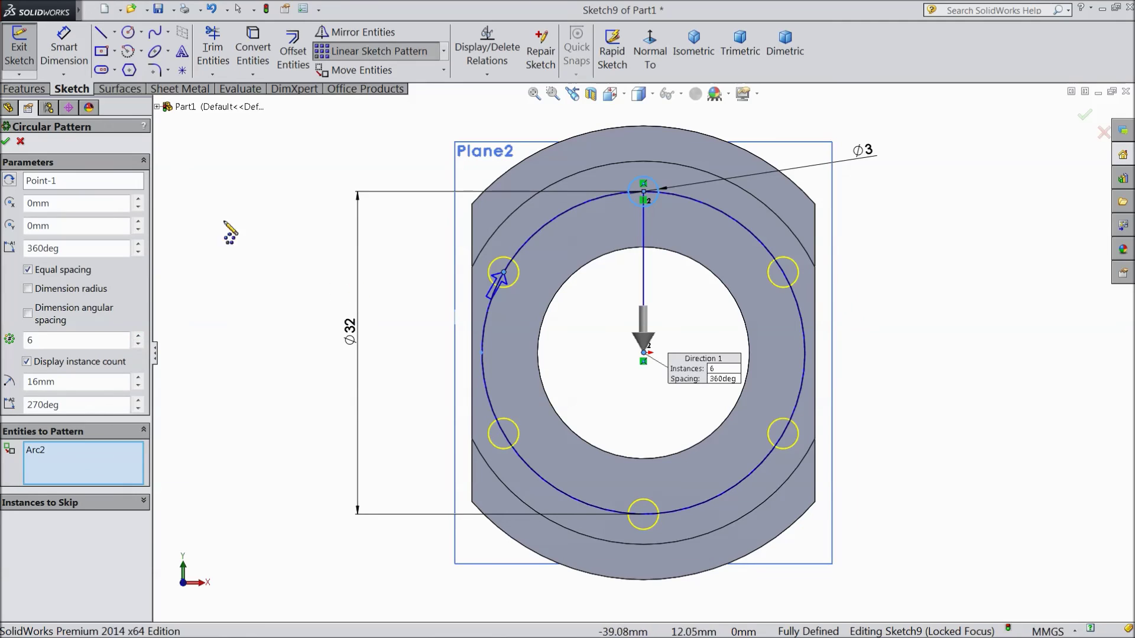
pyautogui.click(6, 140)
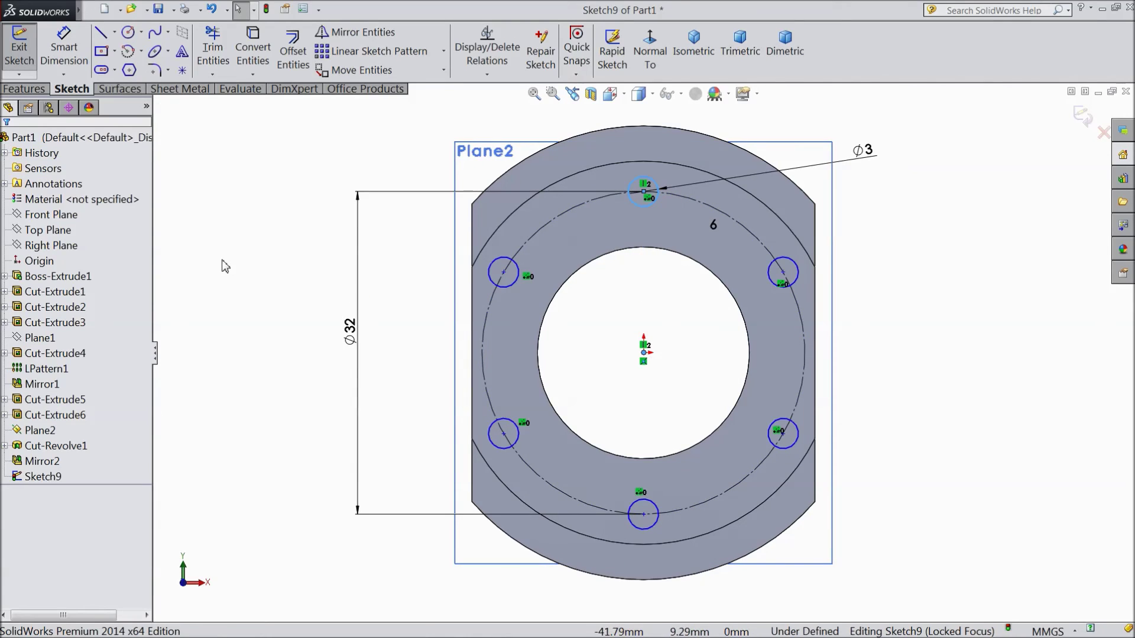
# - Make a blind extruded cut of the six 3 mm circles to a depth of 6 mm
pyautogui.click(26, 88)
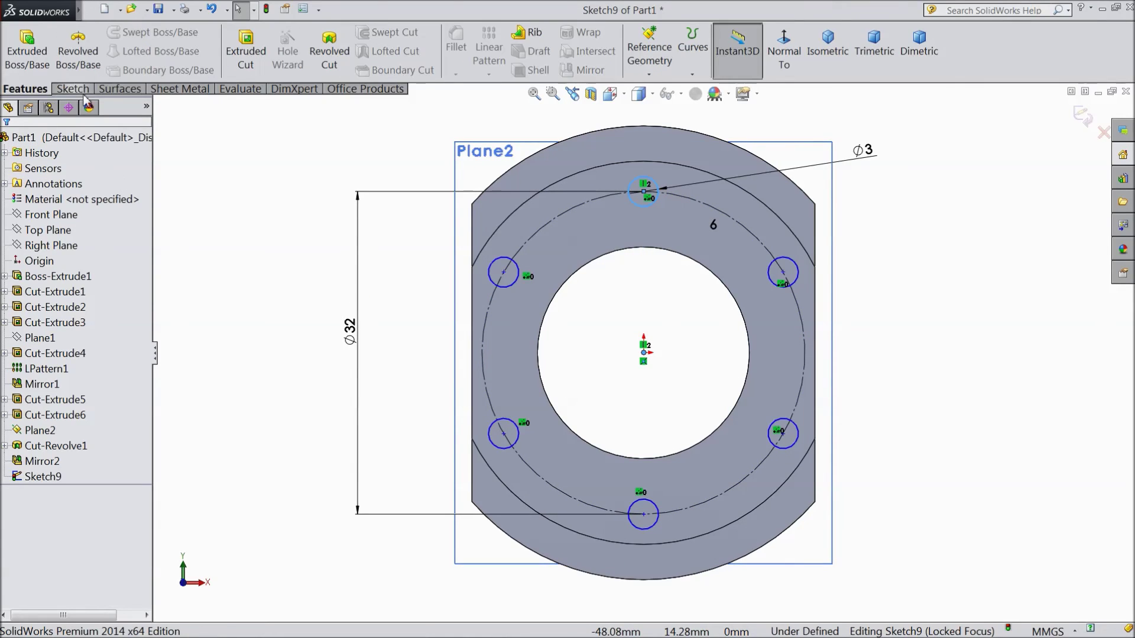
pyautogui.click(246, 52)
pyautogui.write('6')
pyautogui.press('Return')
pyautogui.moveTo(270, 312)
pyautogui.mouseDown(button='middle')
pyautogui.moveTo(304, 269)
pyautogui.moveTo(304, 235)
pyautogui.mouseUp(button='middle')
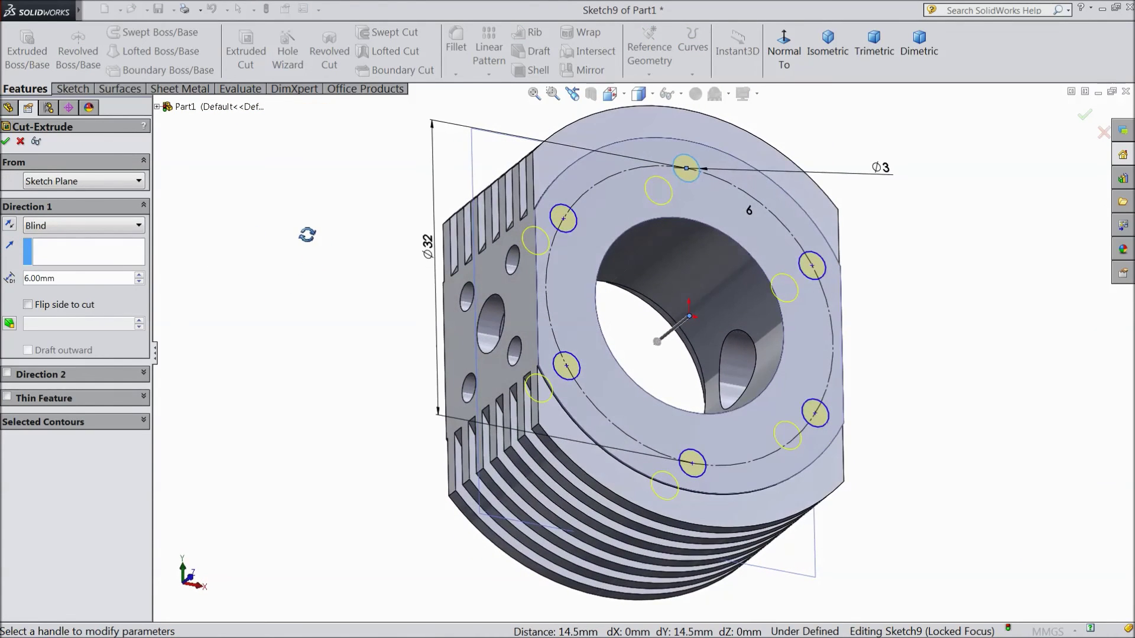
pyautogui.click(6, 141)
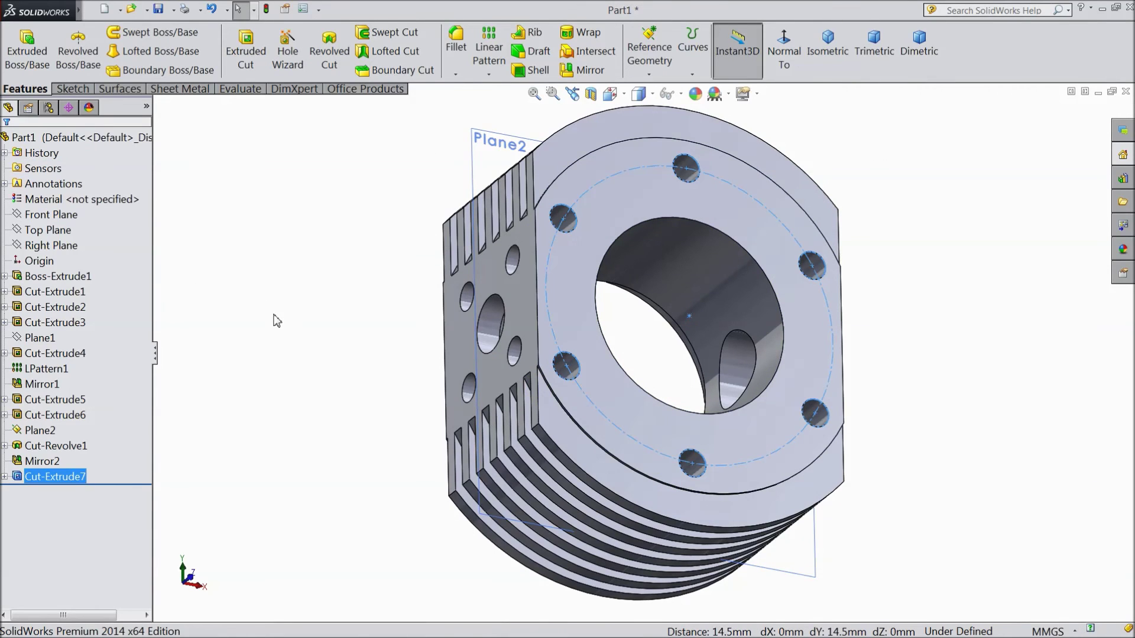
pyautogui.click(61, 219)
pyautogui.moveTo(180, 269); pyautogui.dragTo(226, 278, button='middle')
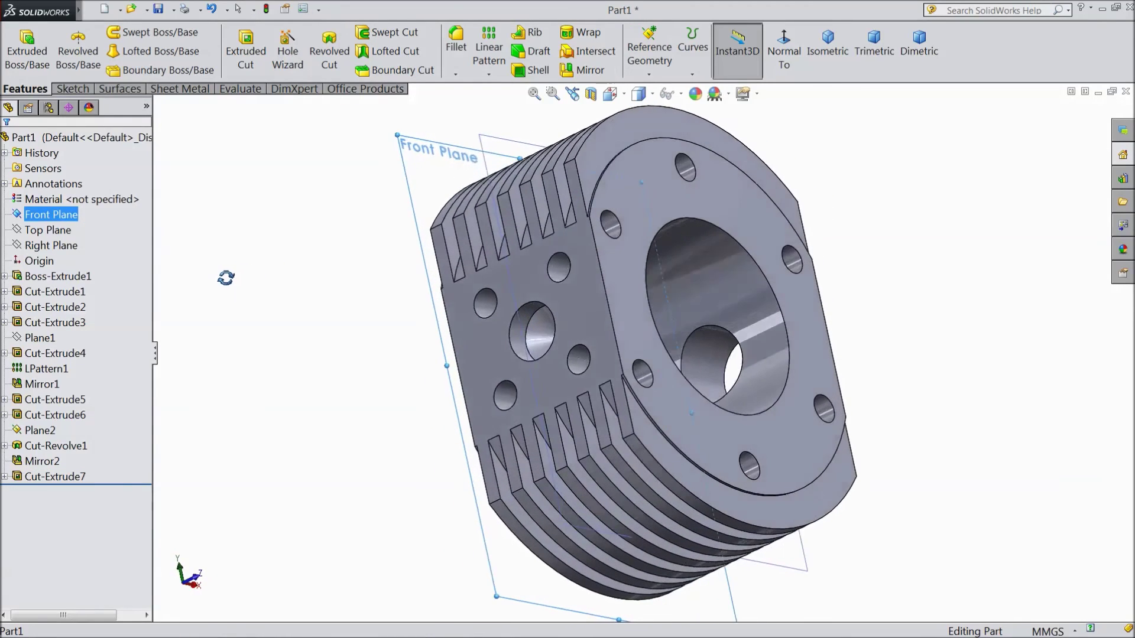
pyautogui.keyDown('ctrl'); pyautogui.click(68, 248); pyautogui.keyUp('ctrl')
pyautogui.keyDown('ctrl'); pyautogui.click(68, 251); pyautogui.keyUp('ctrl')
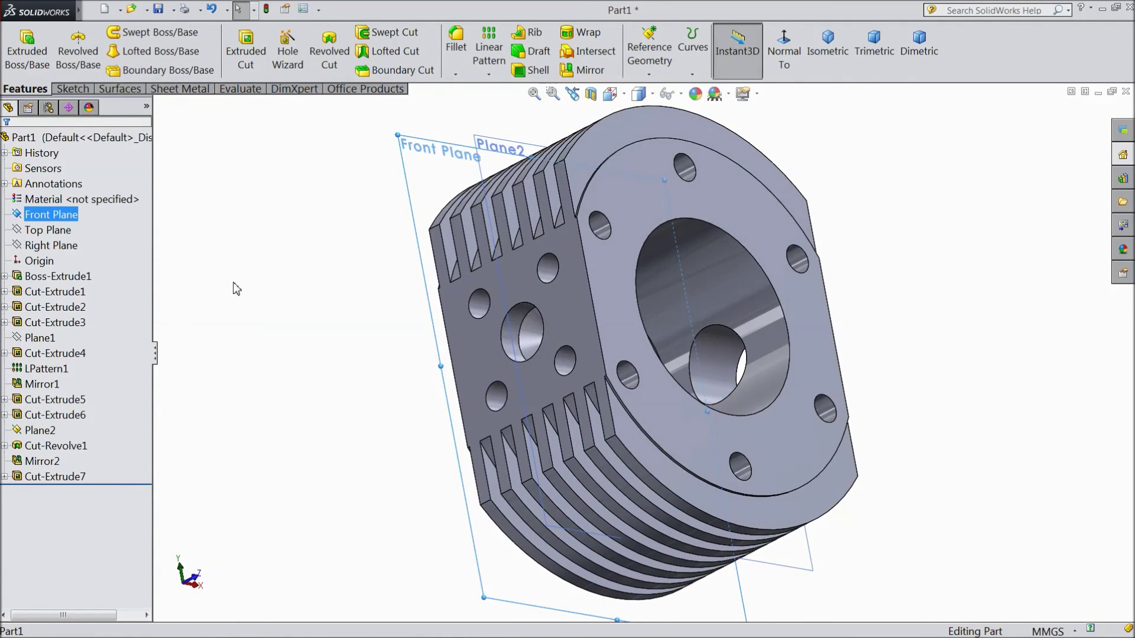
pyautogui.press('f')
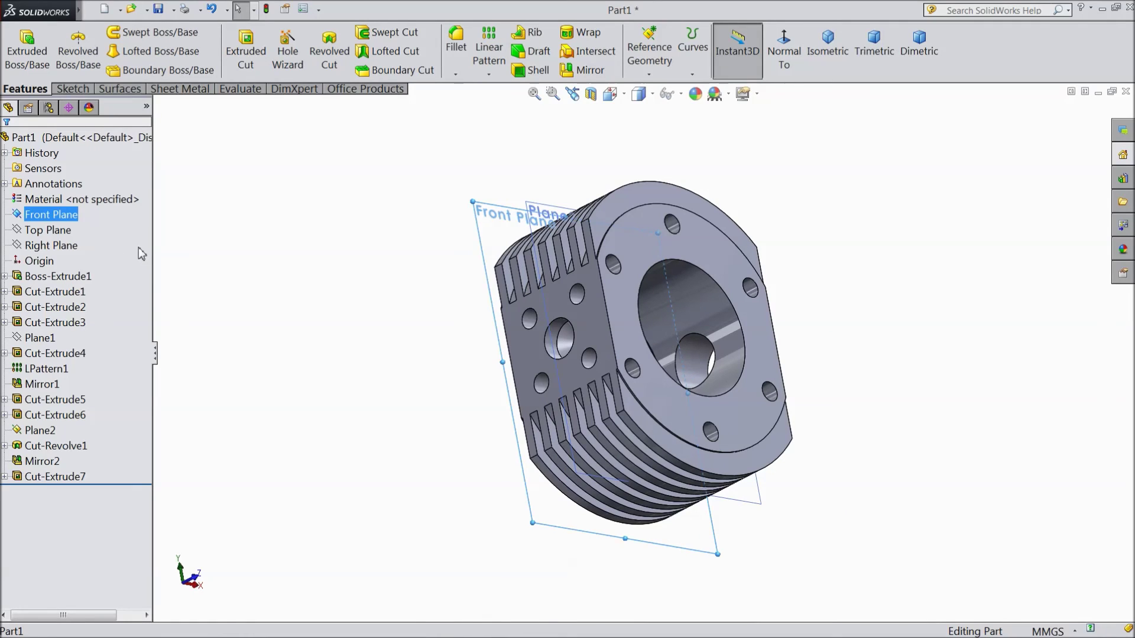
pyautogui.keyDown('ctrl'); pyautogui.click(41, 435); pyautogui.keyUp('ctrl')
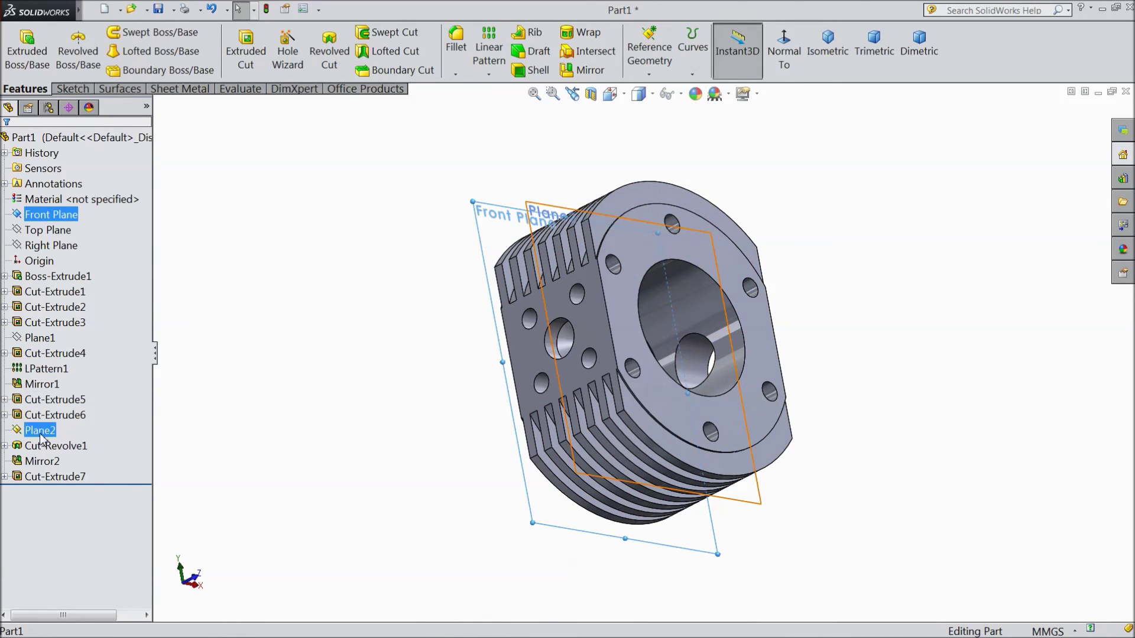
# - Mirror the cut of six 3 mm holes (Cut-Extrude7) about Plane2 onto the opposite ring face
pyautogui.click(40, 432)
pyautogui.moveTo(268, 361)
pyautogui.mouseDown(button='middle')
pyautogui.moveTo(223, 350)
pyautogui.moveTo(274, 354)
pyautogui.mouseUp(button='middle')
pyautogui.scroll(-2, 628, 381)
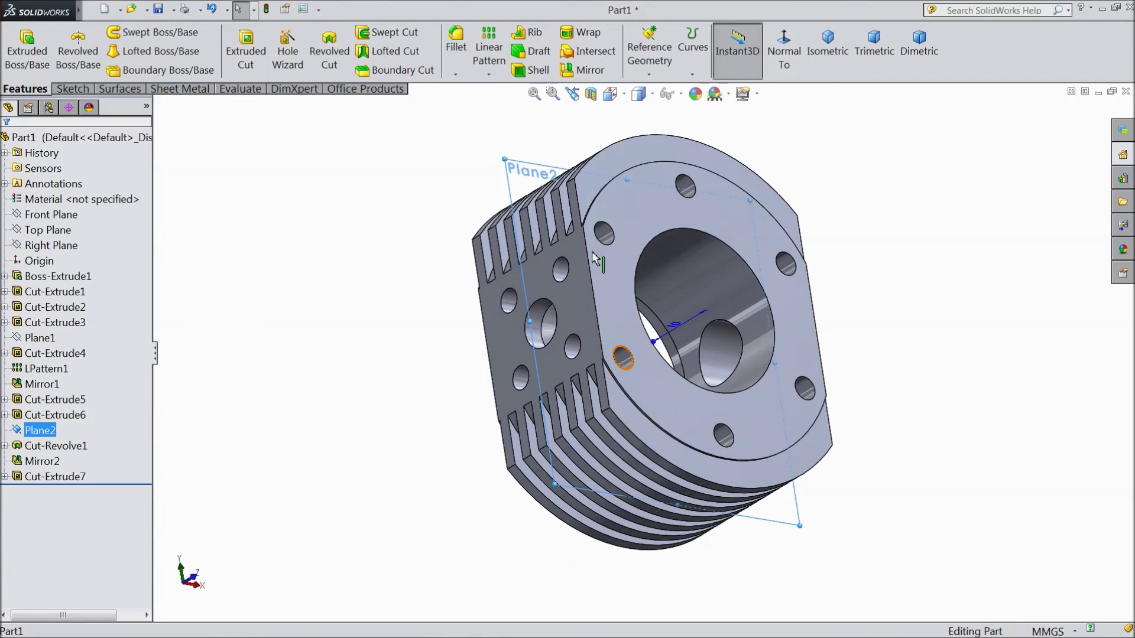
pyautogui.click(584, 69)
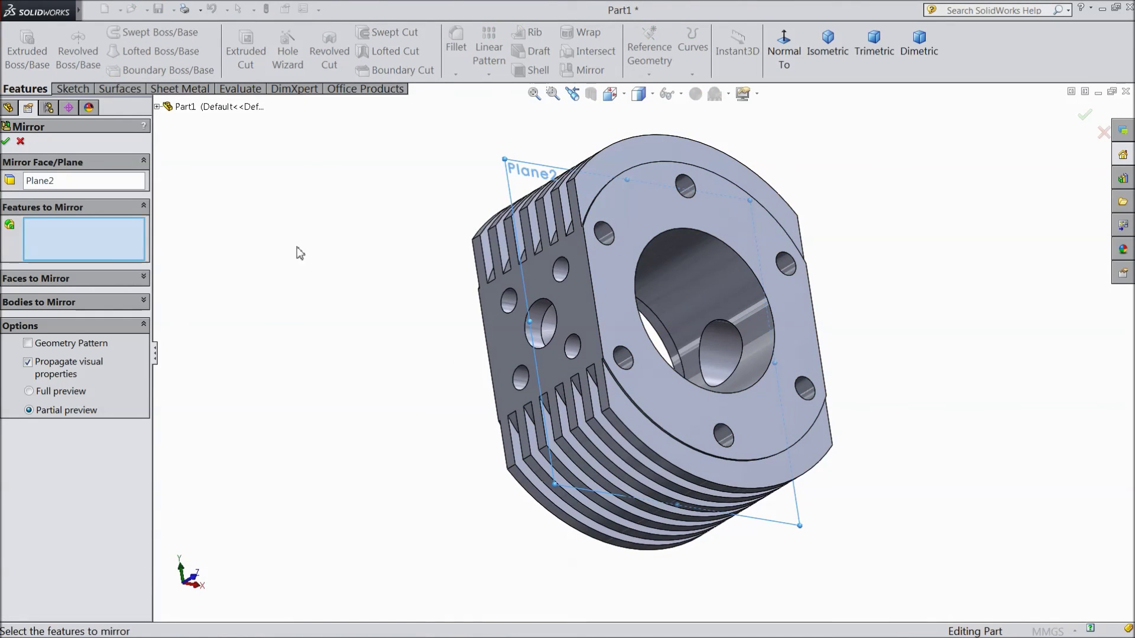
pyautogui.click(604, 233)
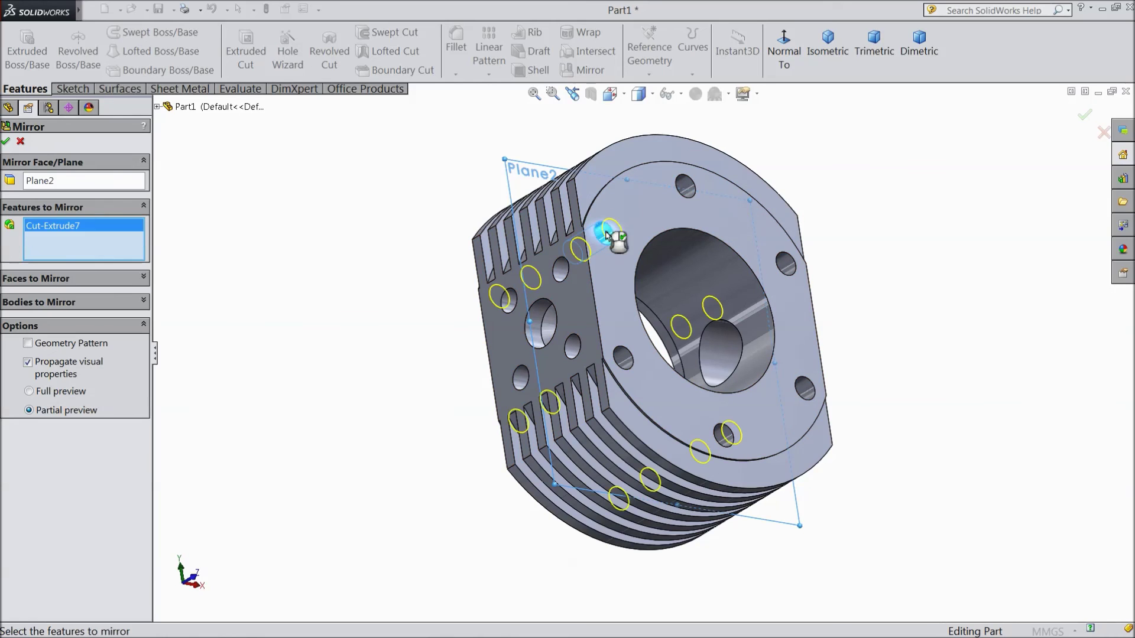
pyautogui.moveTo(382, 341); pyautogui.dragTo(546, 301, button='middle')
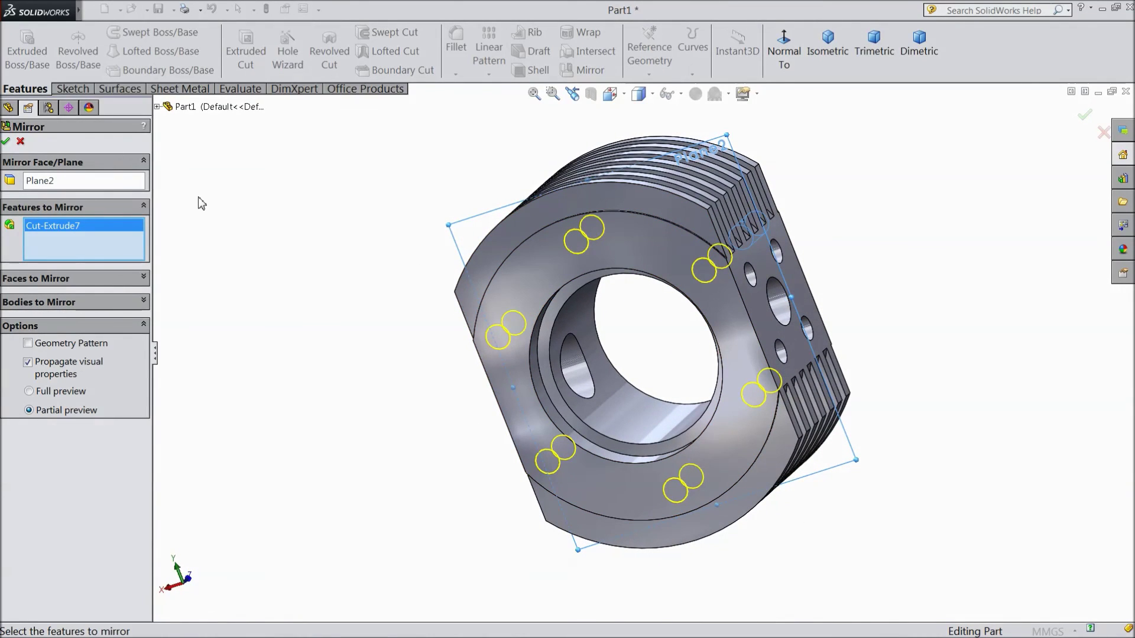
pyautogui.click(6, 141)
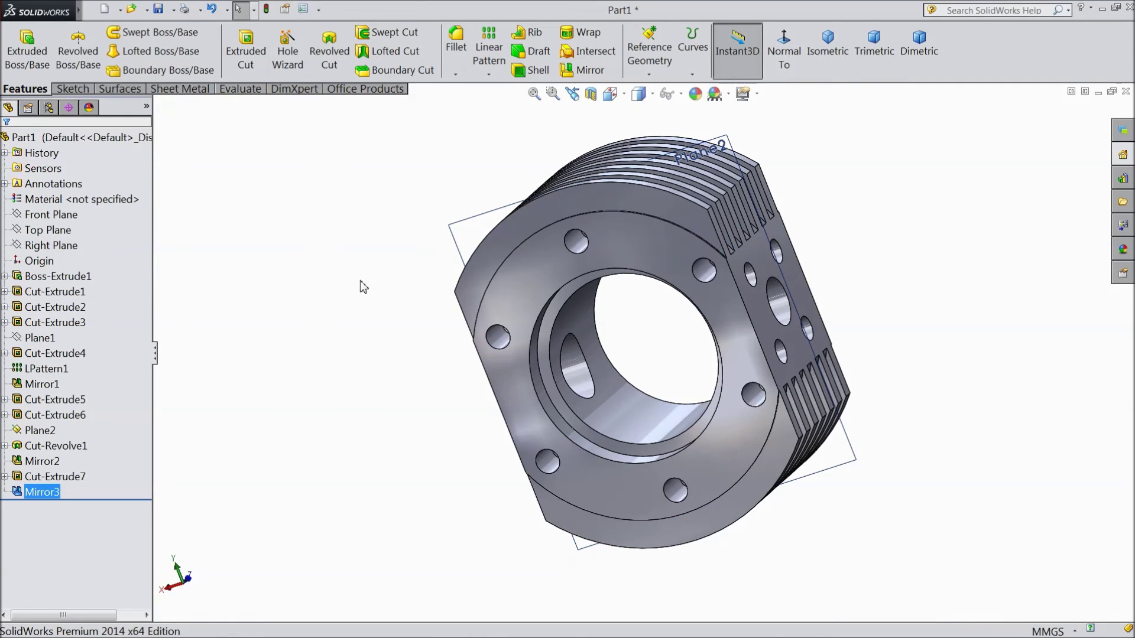
# - Hide the Plane2 reference plane in the model
pyautogui.moveTo(423, 286); pyautogui.dragTo(231, 278, button='middle')
pyautogui.moveTo(337, 393); pyautogui.dragTo(331, 308, button='middle')
pyautogui.scroll(-2, 728, 317)
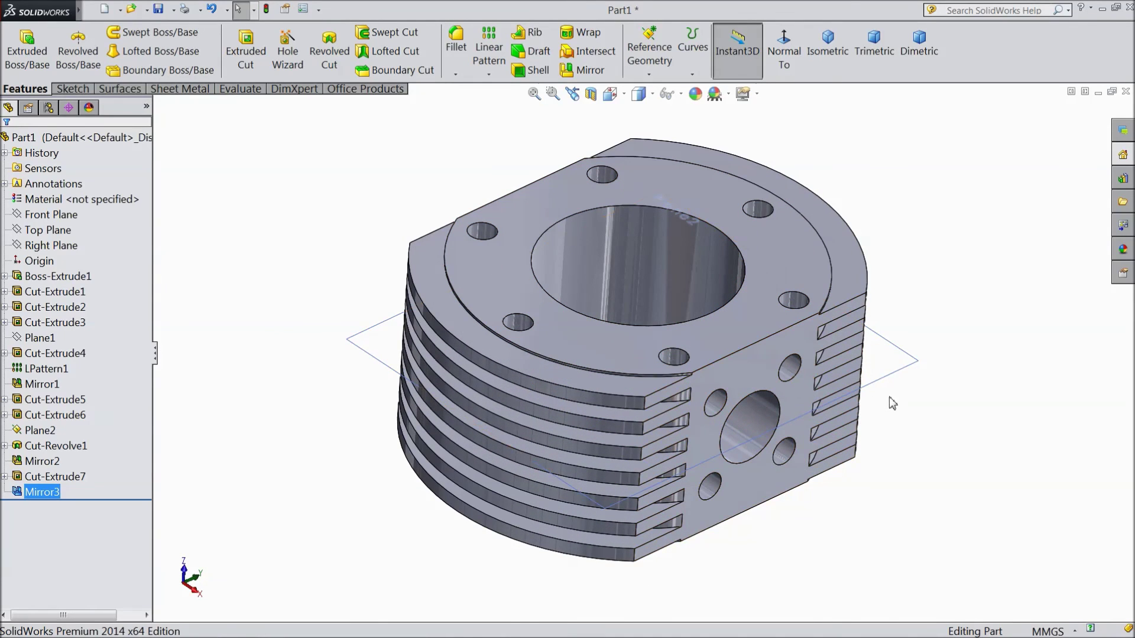
pyautogui.click(903, 376)
pyautogui.click(961, 336)
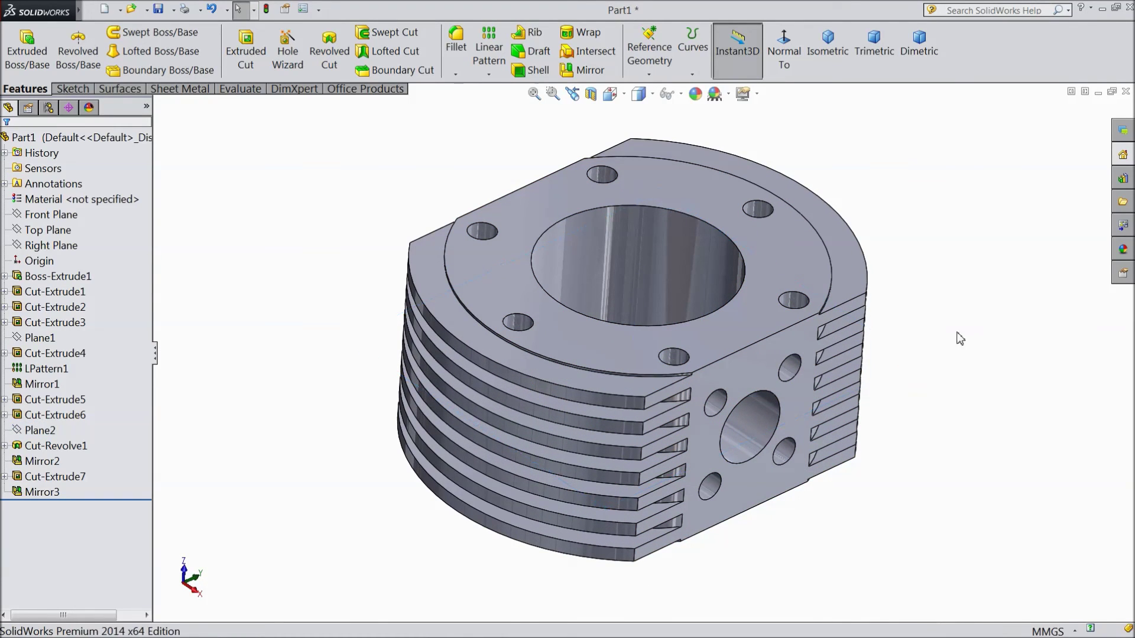
# - Apply the polished brass appearance from the Metal > Brass category to the whole part
pyautogui.click(83, 137)
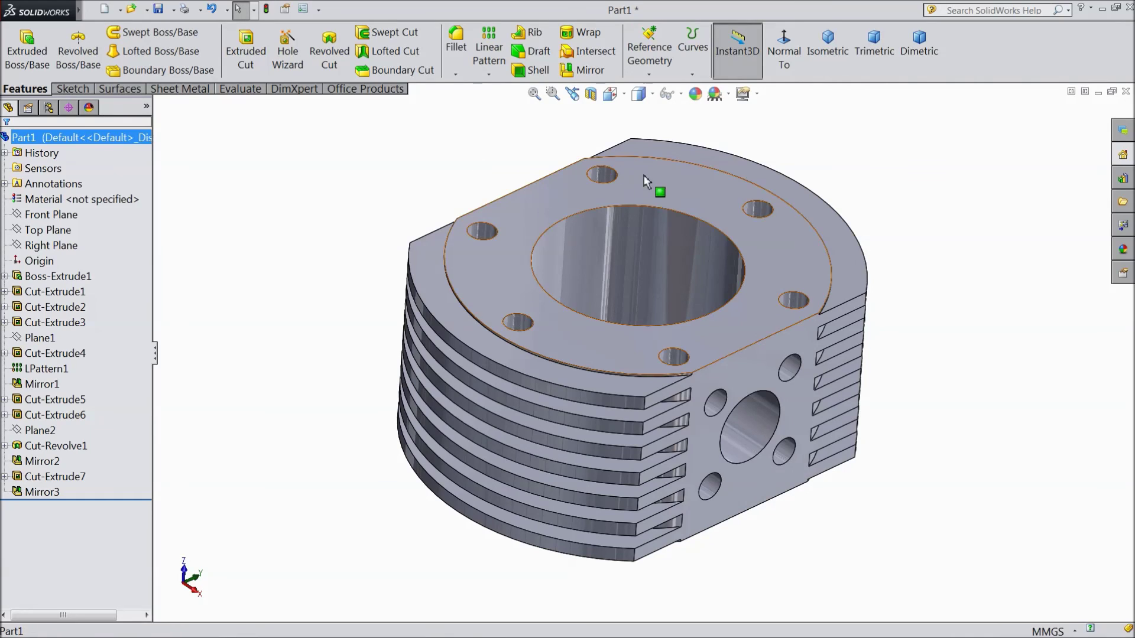
pyautogui.click(1123, 249)
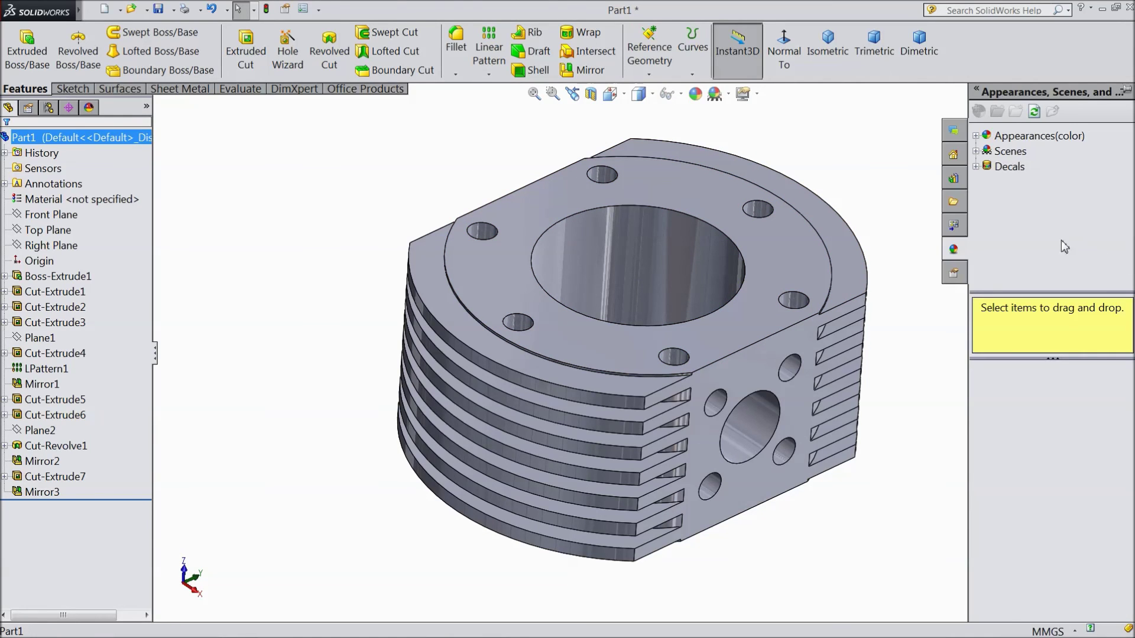
pyautogui.click(977, 137)
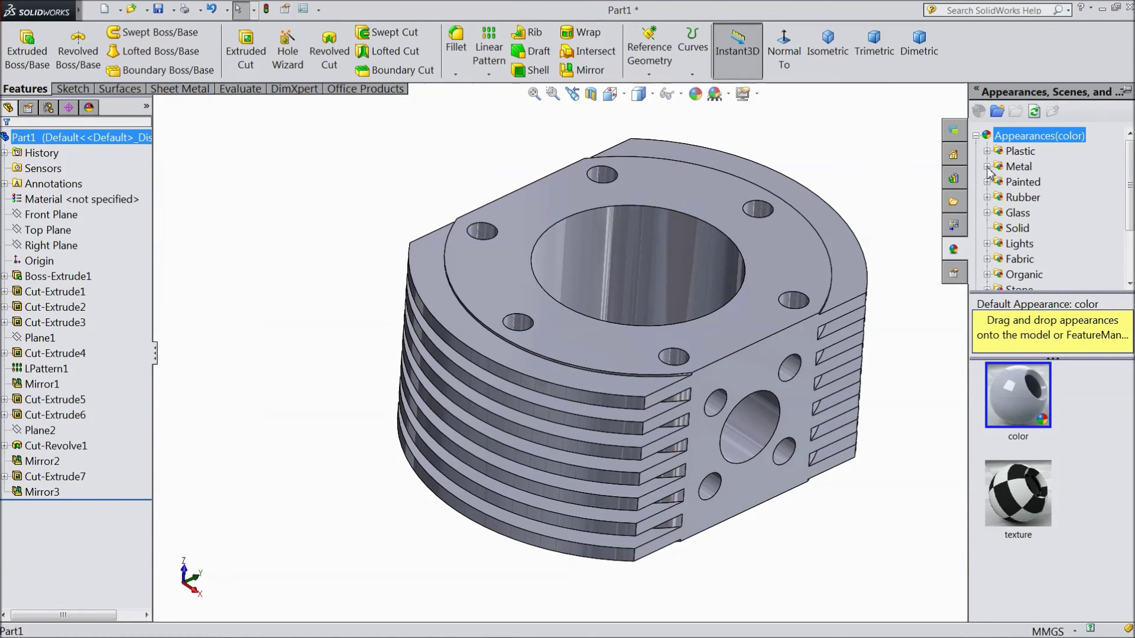
pyautogui.click(987, 167)
pyautogui.click(1029, 213)
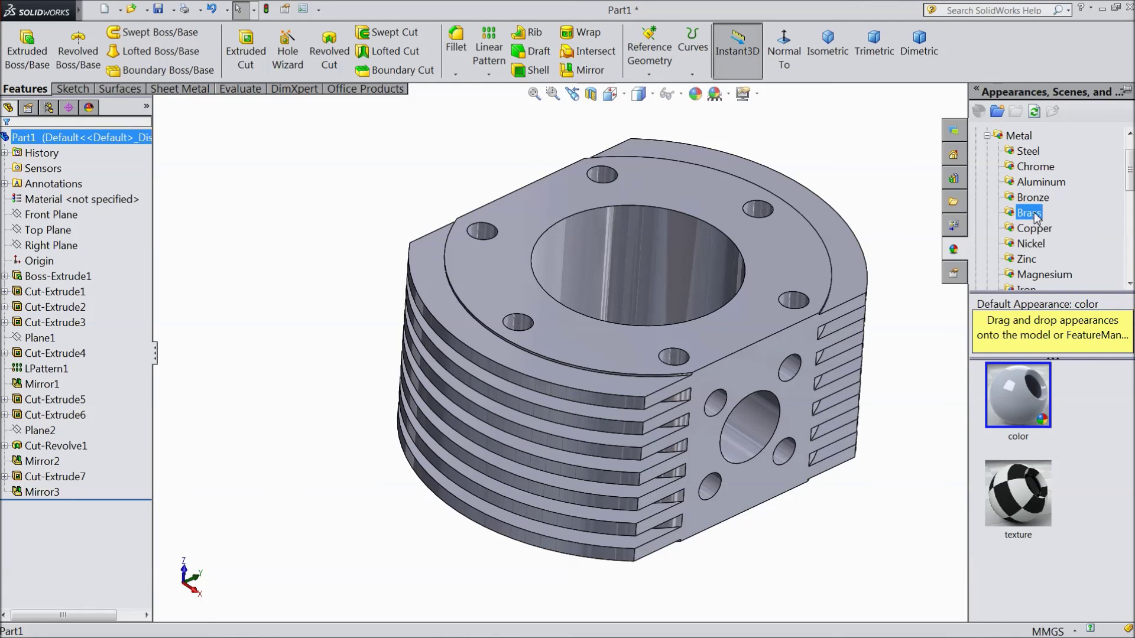
pyautogui.click(1013, 402)
pyautogui.click(1013, 398)
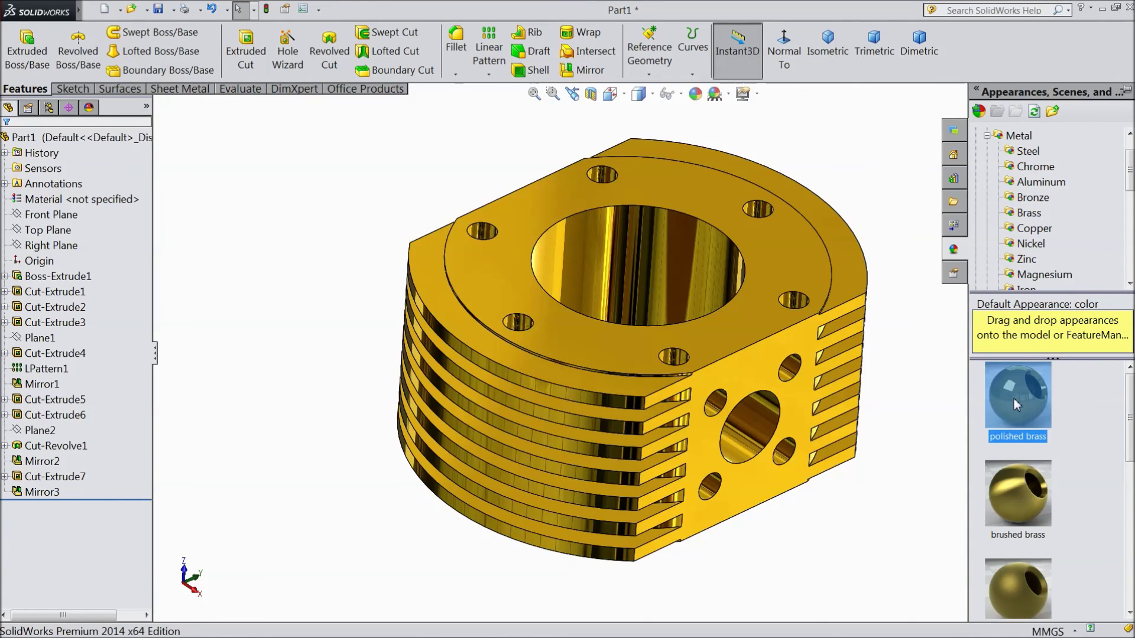
pyautogui.moveTo(953, 430); pyautogui.dragTo(726, 408, button='middle')
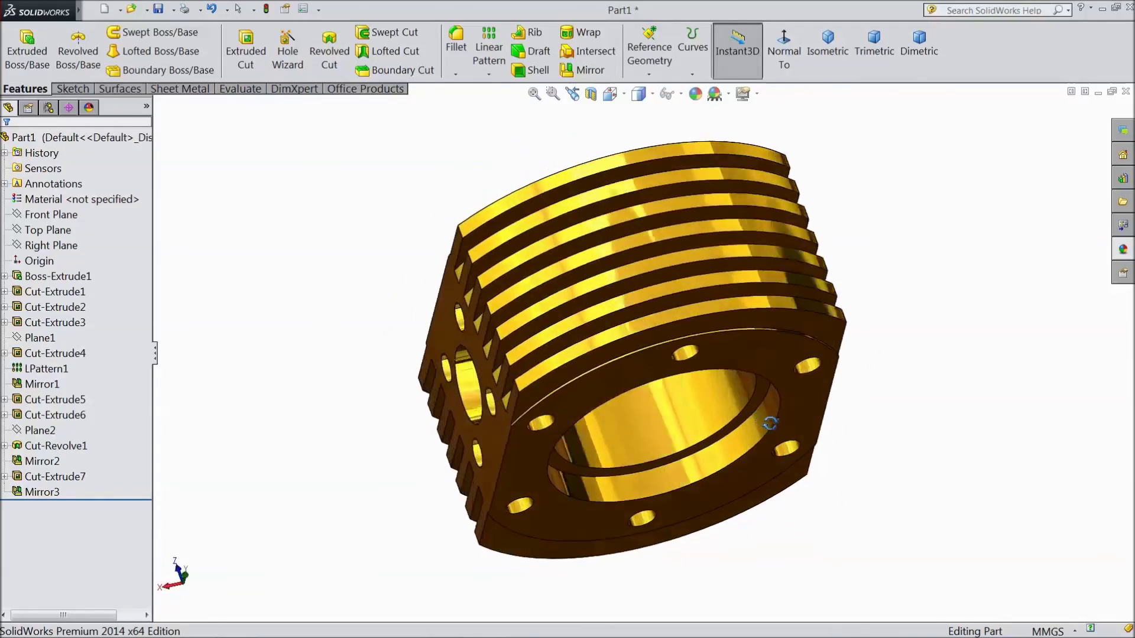